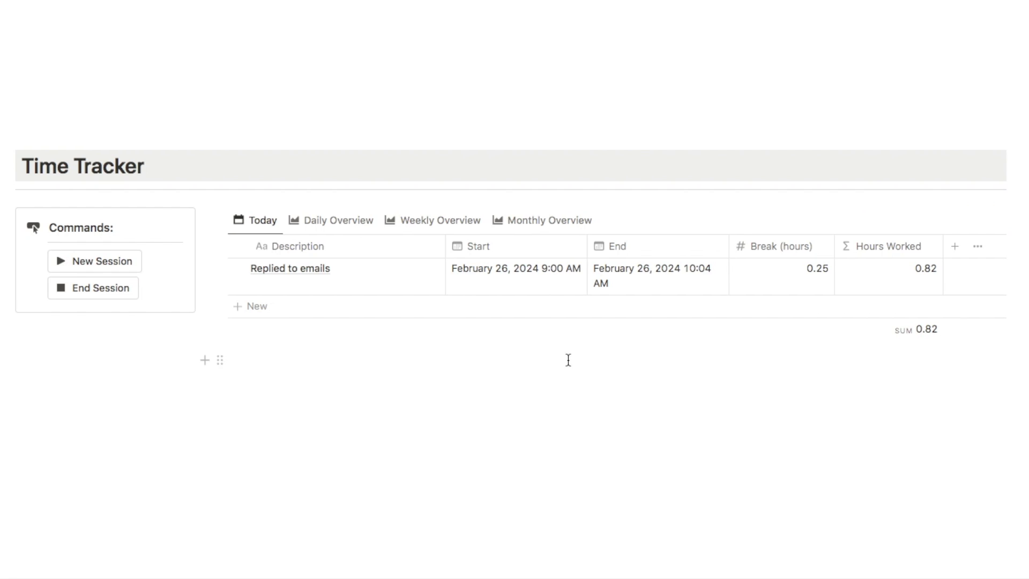
Record a new session using the page's start and end commands, and set its end time to 1:30 PM
{"action": "left_click", "coordinate": [104, 264]}
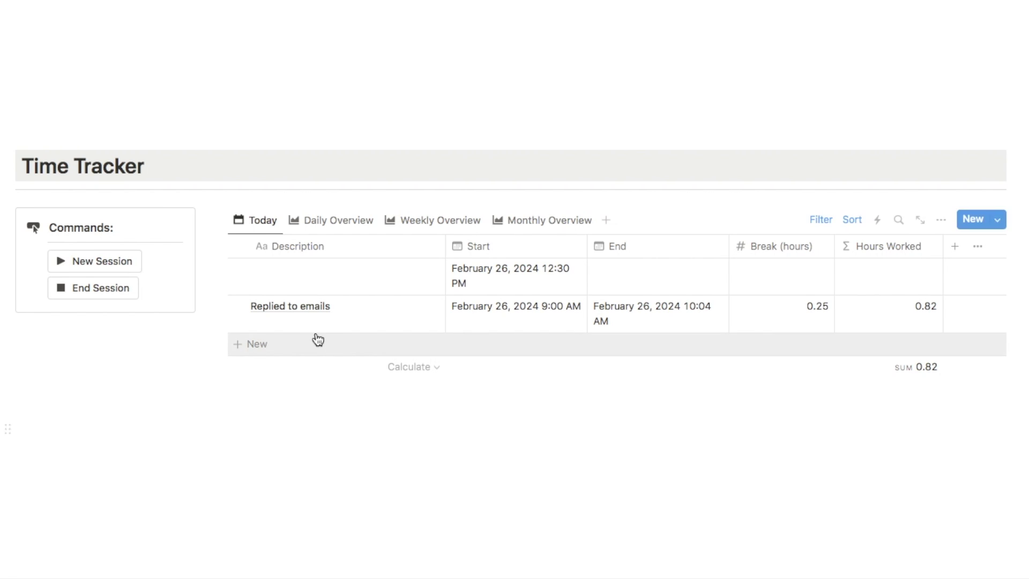
{"action": "left_click", "coordinate": [120, 297]}
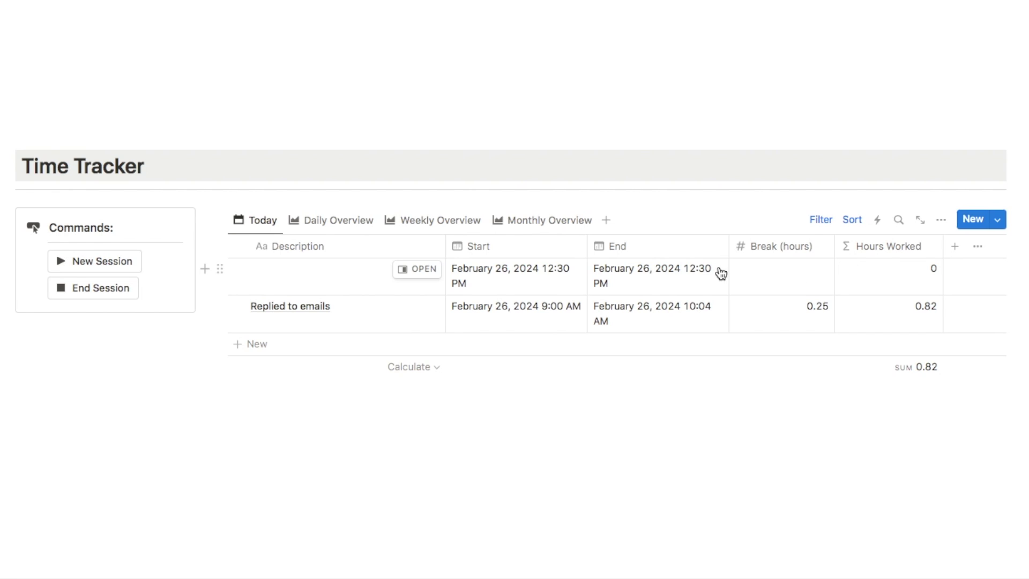
{"action": "left_click", "coordinate": [674, 272]}
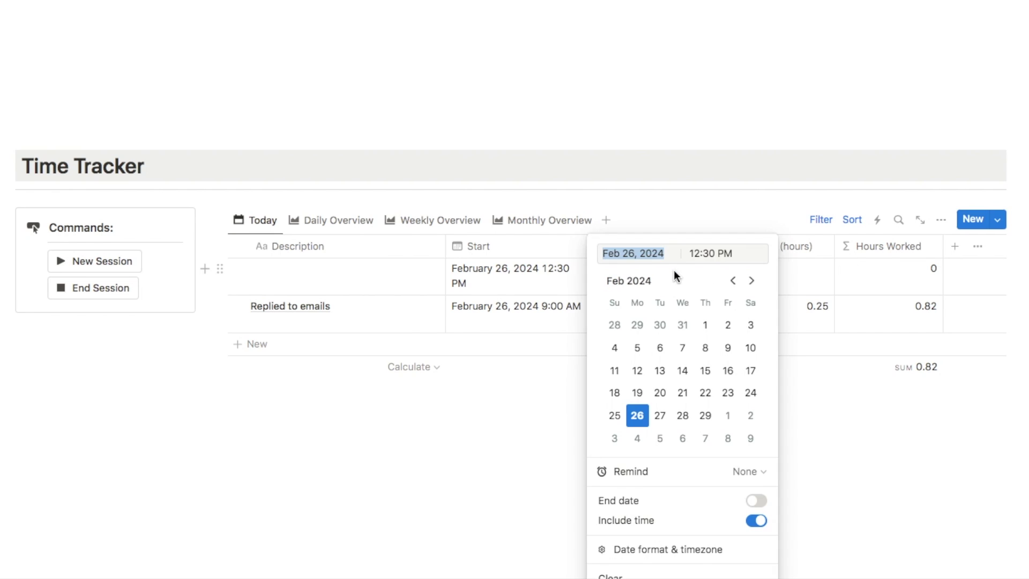
{"action": "left_click", "coordinate": [698, 256]}
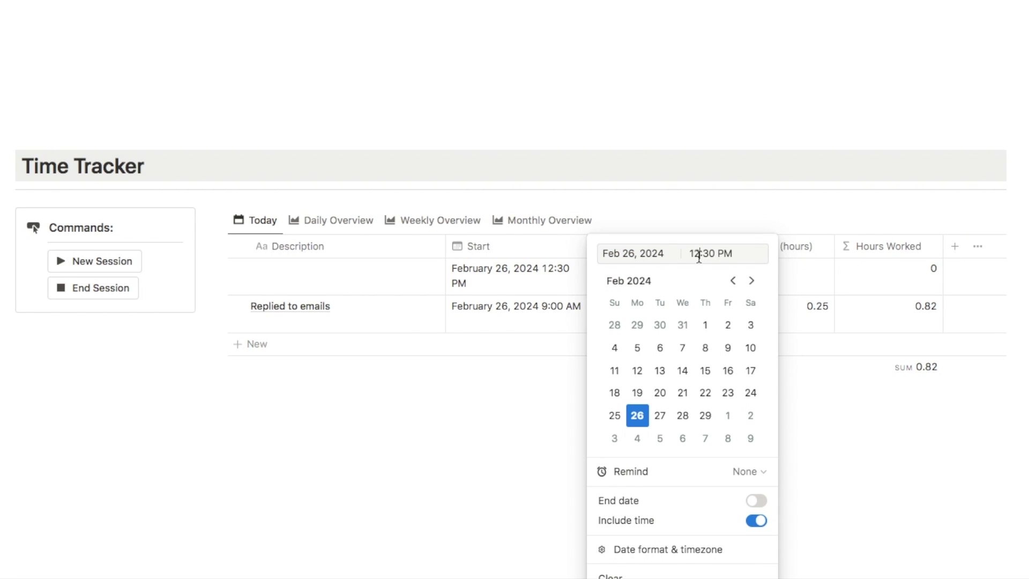
{"action": "key", "text": "BackSpace"}
{"action": "key", "text": "Return"}
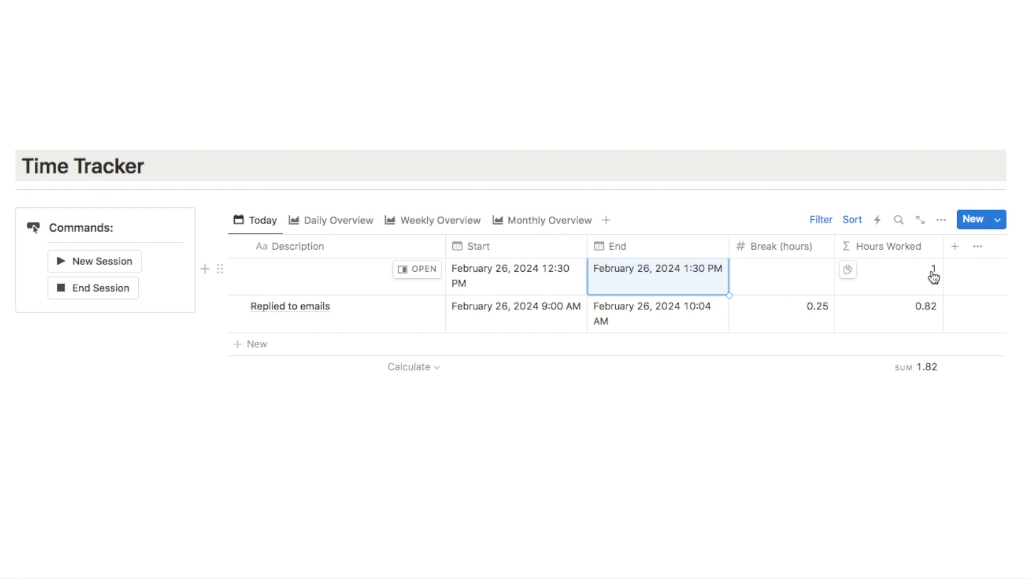
Set the break of the new 12:30 PM session to 0.5 hours
{"action": "left_click", "coordinate": [803, 280]}
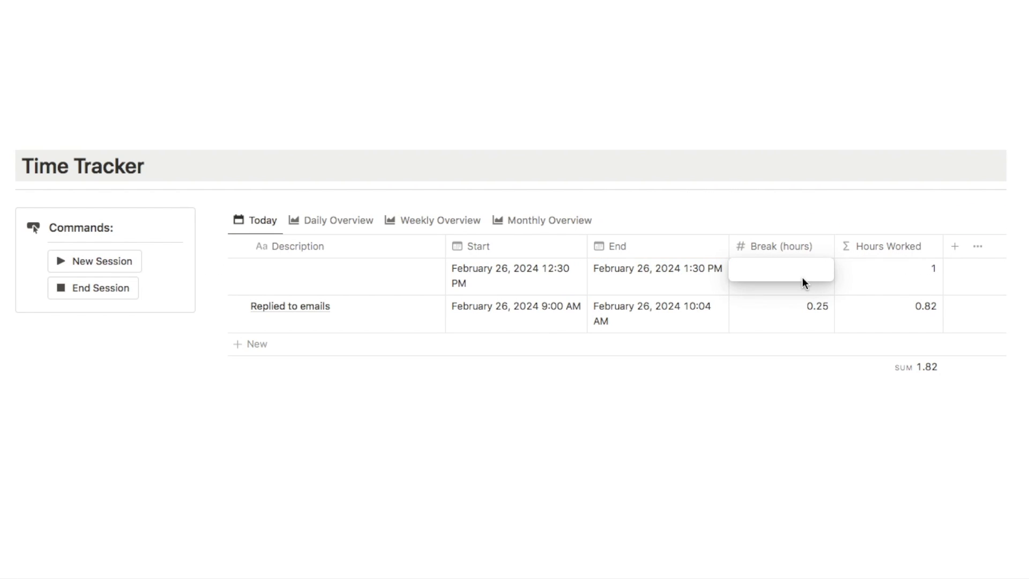
{"action": "type", "text": "0.5"}
{"action": "key", "text": "Return"}
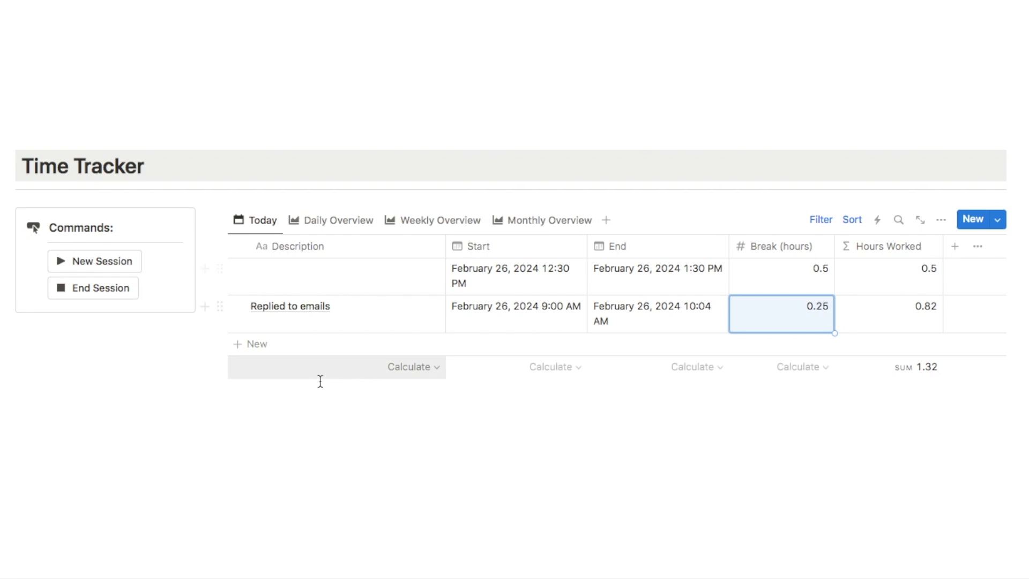
{"action": "key", "text": "Escape"}
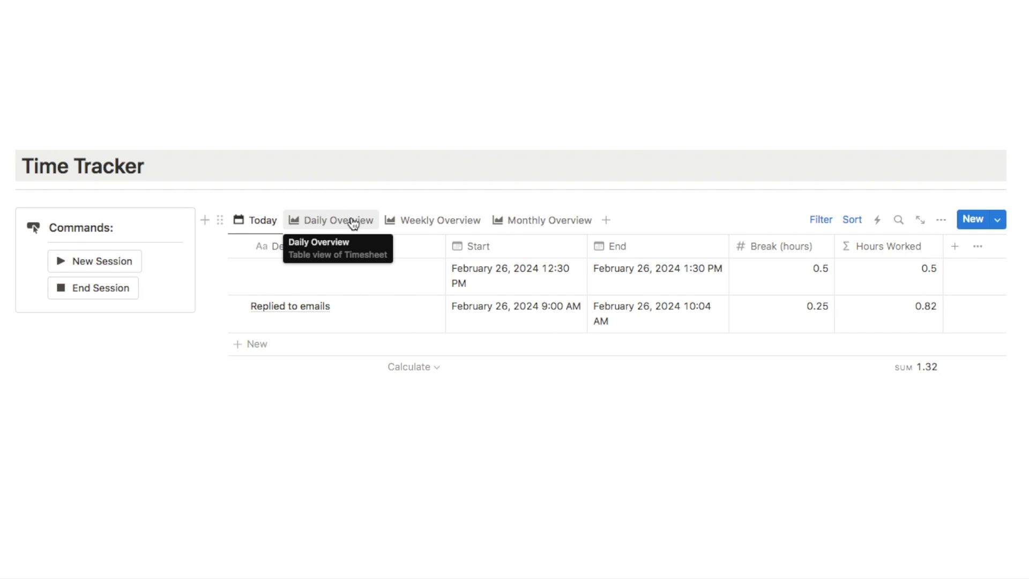
Review the hours worked in the daily, weekly and monthly overviews, ending back on today's sessions
{"action": "left_click", "coordinate": [331, 225]}
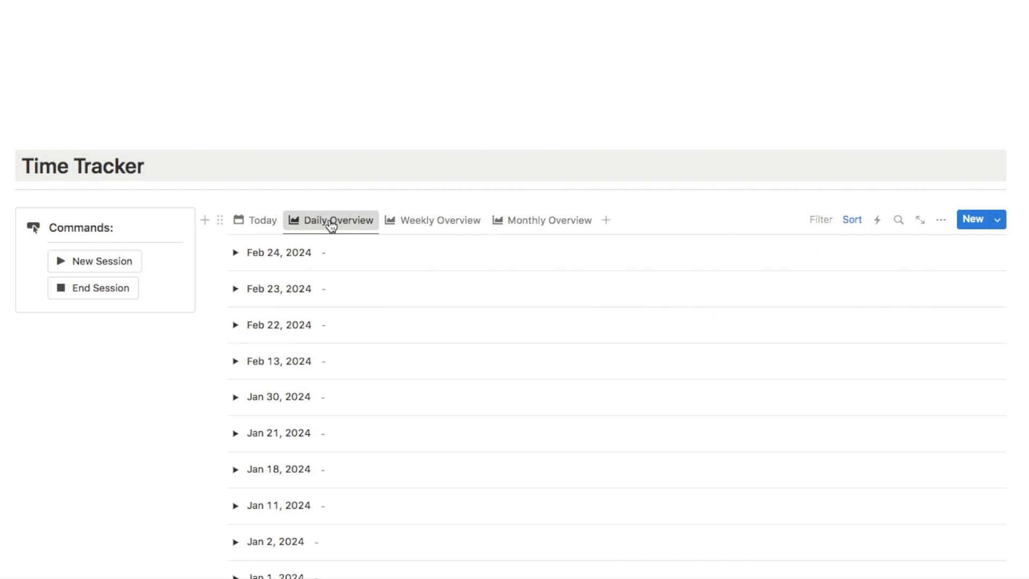
{"action": "left_click", "coordinate": [237, 256]}
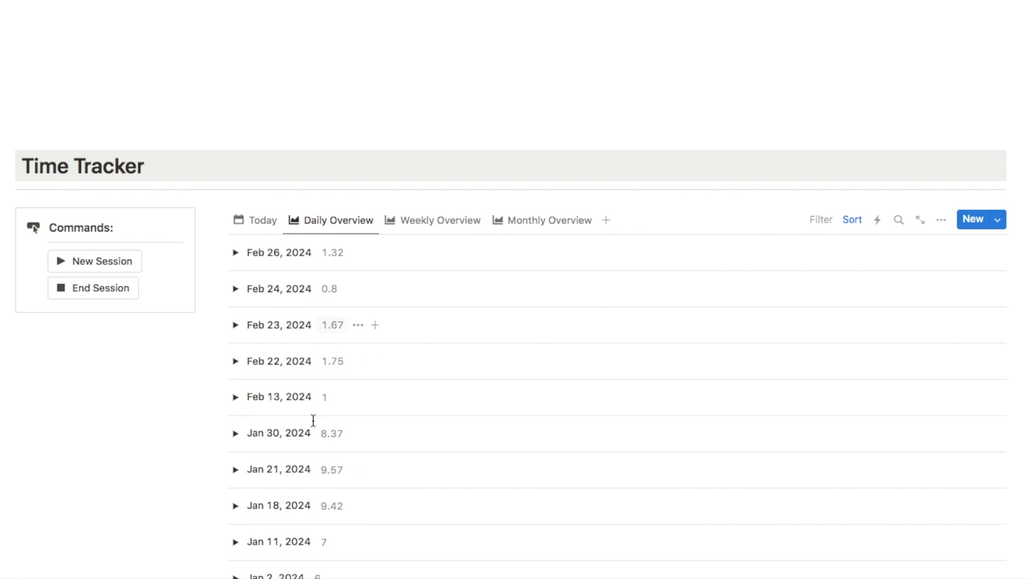
{"action": "left_click", "coordinate": [439, 221]}
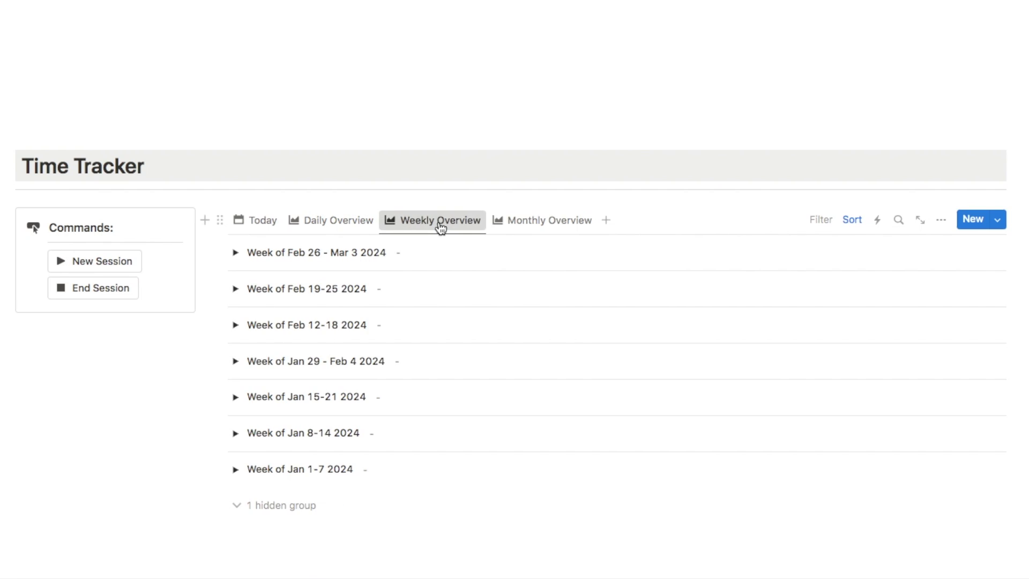
{"action": "left_click", "coordinate": [236, 253]}
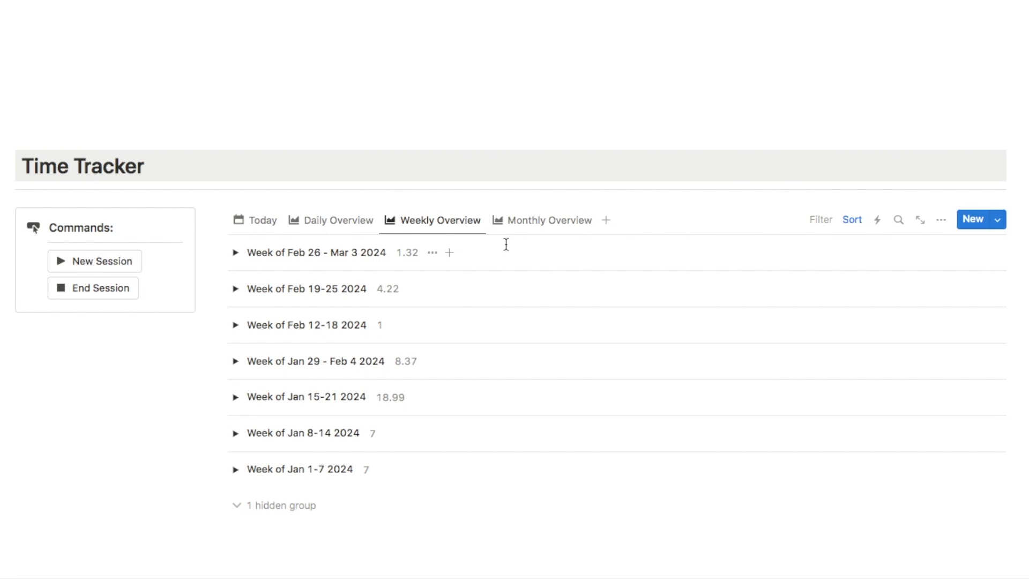
{"action": "left_click", "coordinate": [524, 228]}
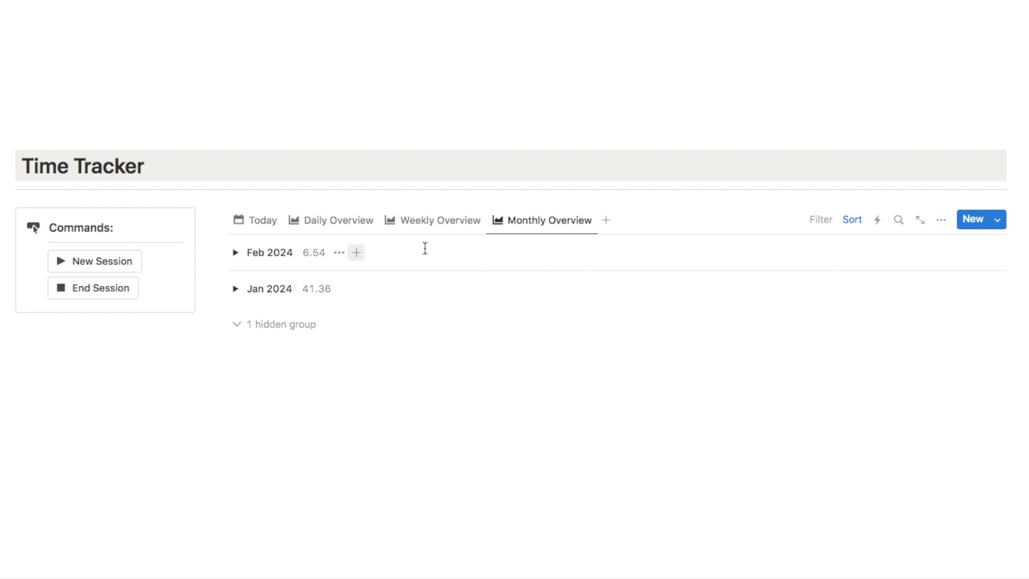
{"action": "left_click", "coordinate": [262, 221]}
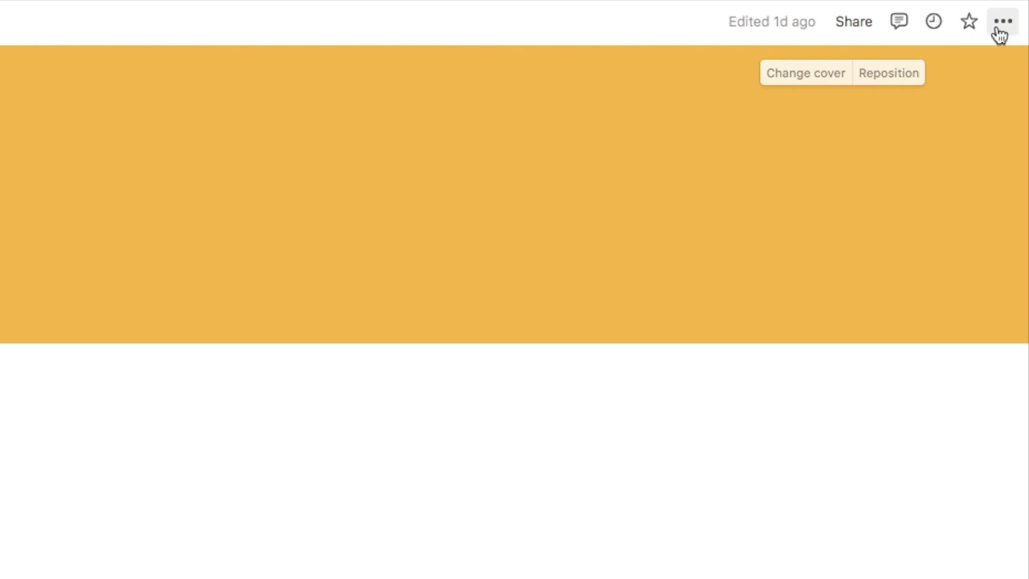
Add an inline database below the title of the blank Time Tracker page
{"action": "left_click", "coordinate": [1001, 34]}
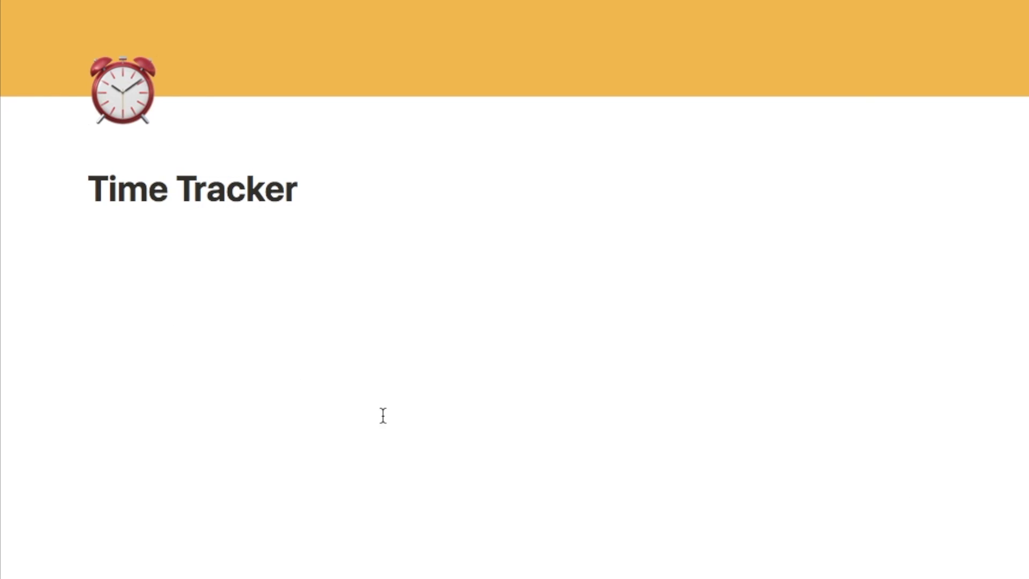
{"action": "left_click", "coordinate": [337, 201]}
{"action": "key", "text": "Return"}
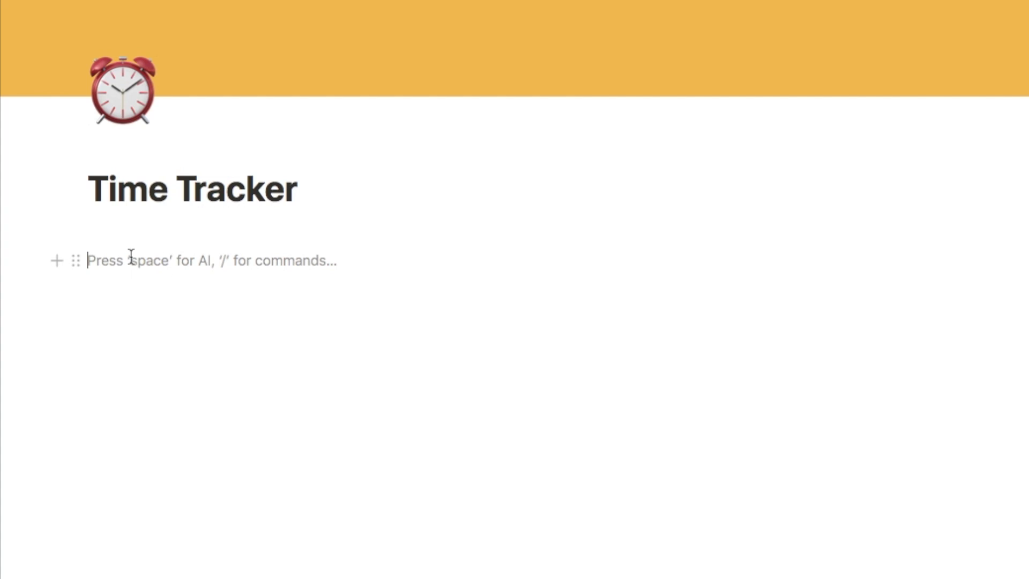
{"action": "type", "text": "/data"}
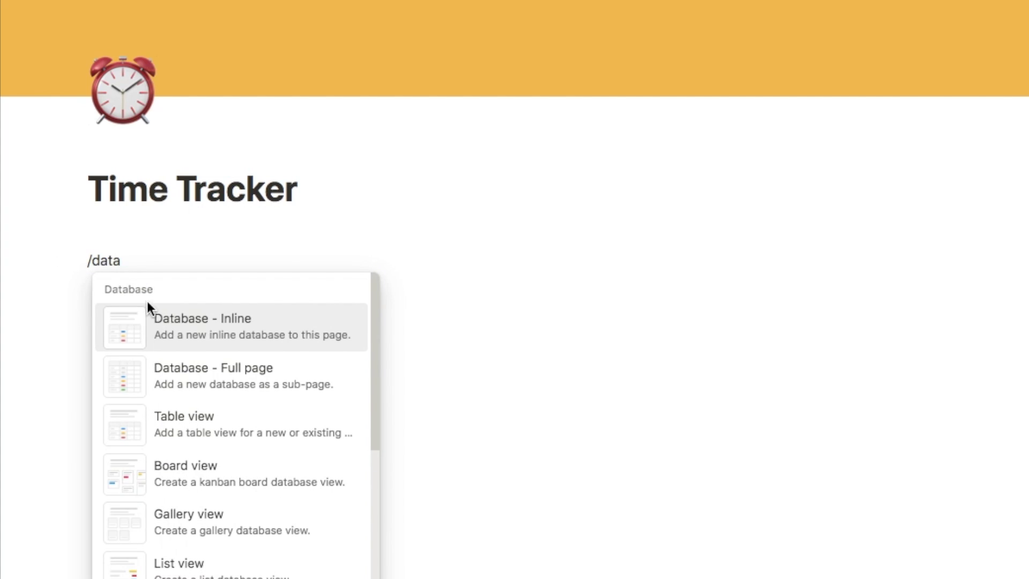
{"action": "left_click", "coordinate": [206, 329]}
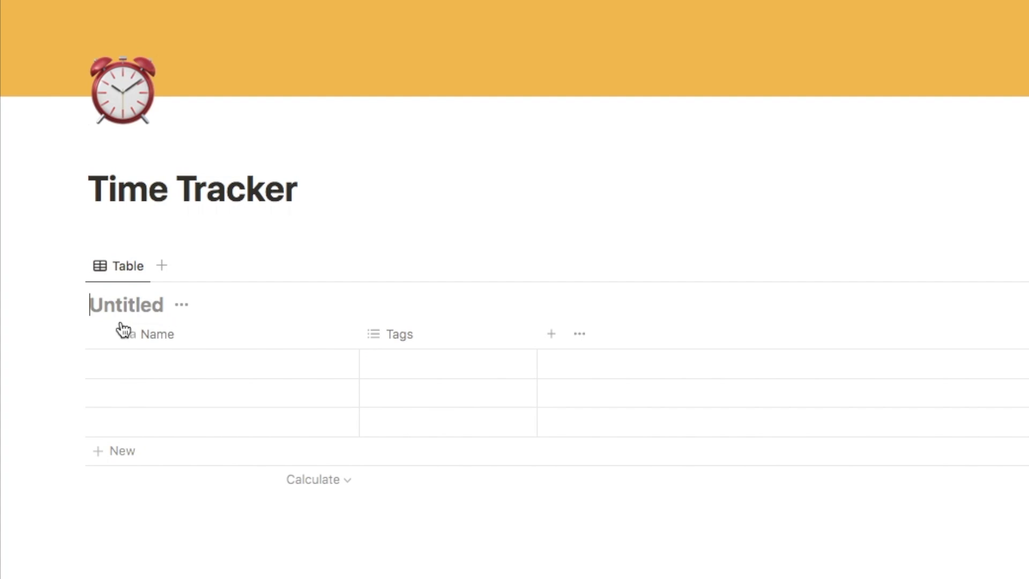
Name the new database Timesheet 1 and hide its title on the page
{"action": "type", "text": "Timesheet 1"}
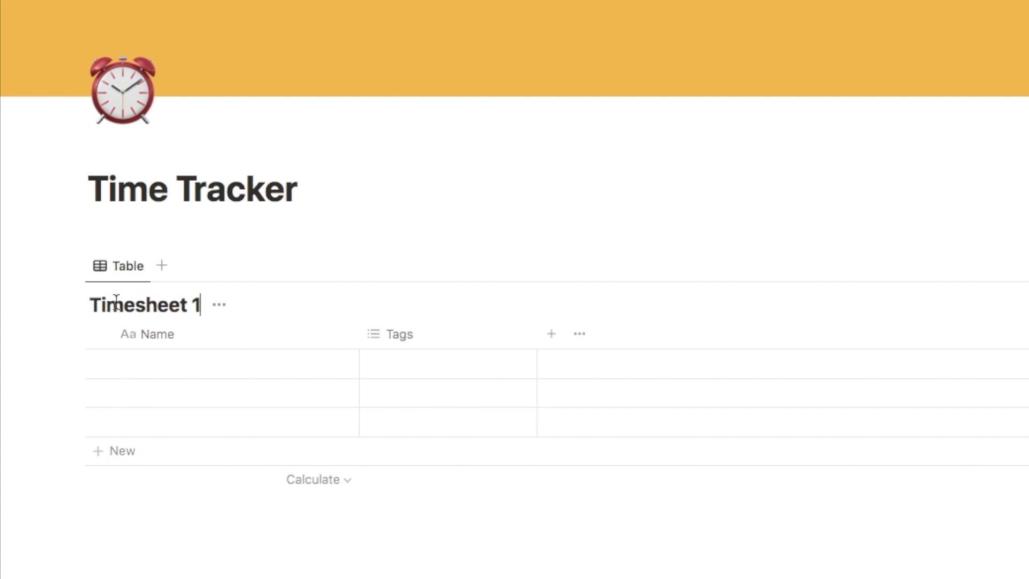
{"action": "left_click", "coordinate": [219, 304]}
{"action": "left_click", "coordinate": [196, 407]}
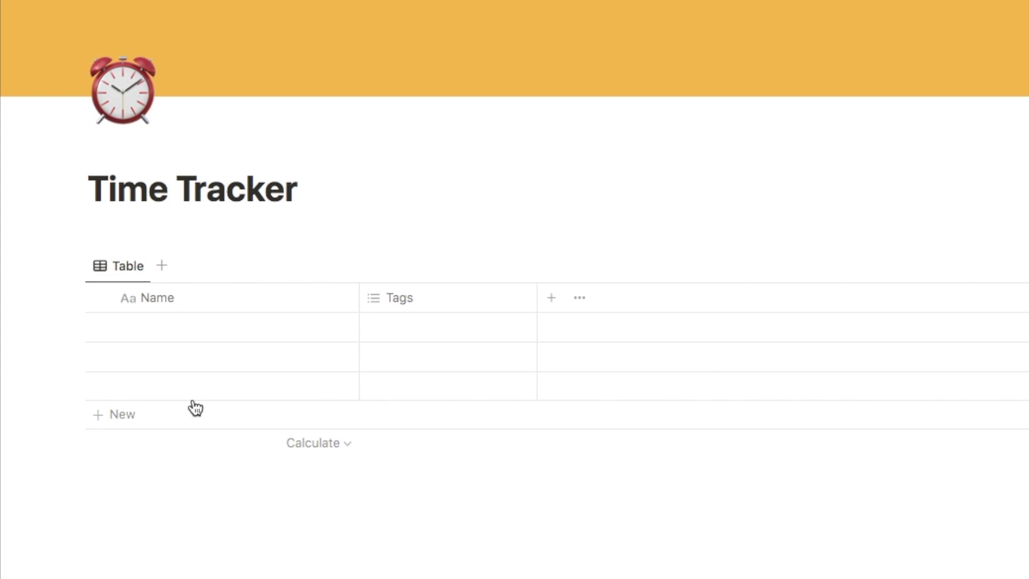
Delete the Tags property from the Timesheet 1 database
{"action": "left_click", "coordinate": [391, 303]}
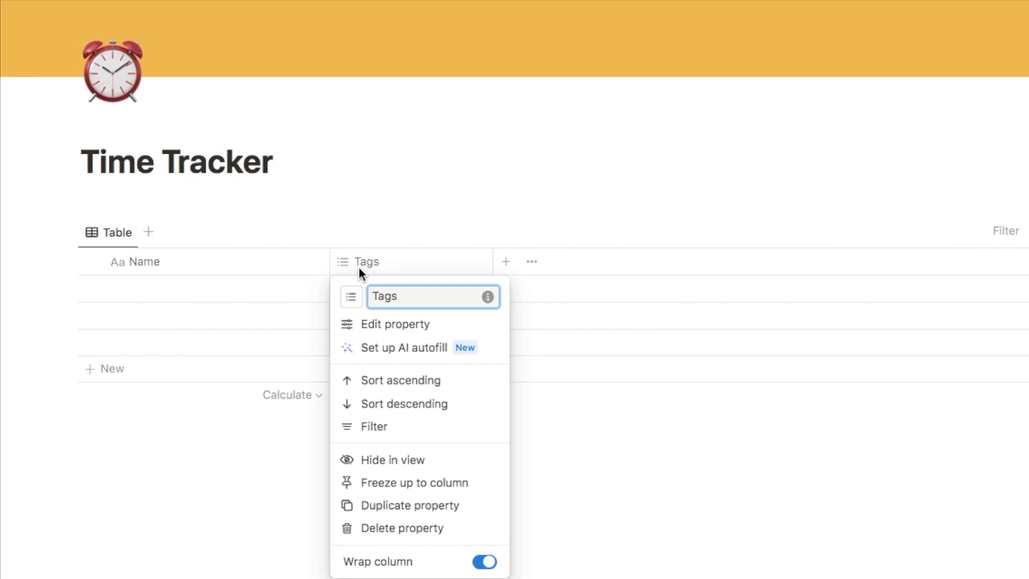
{"action": "left_click", "coordinate": [382, 524]}
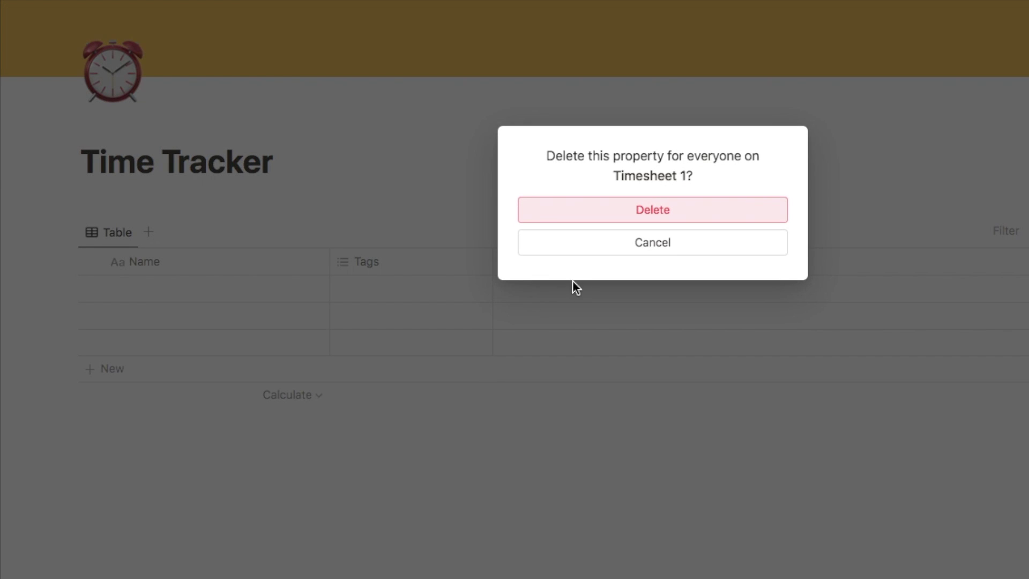
{"action": "left_click", "coordinate": [616, 212]}
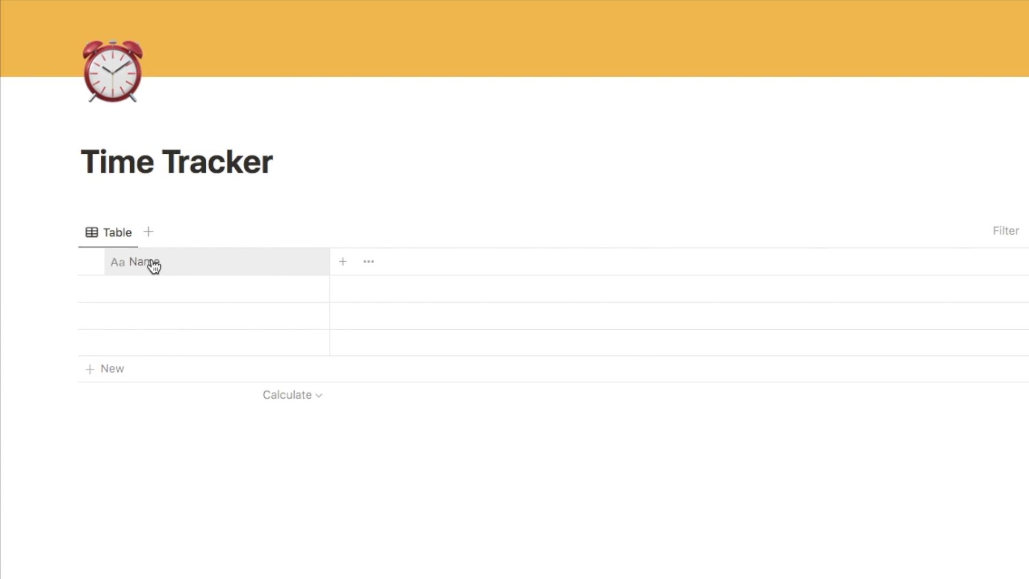
Rename the database's Name property as Description
{"action": "left_click", "coordinate": [184, 265]}
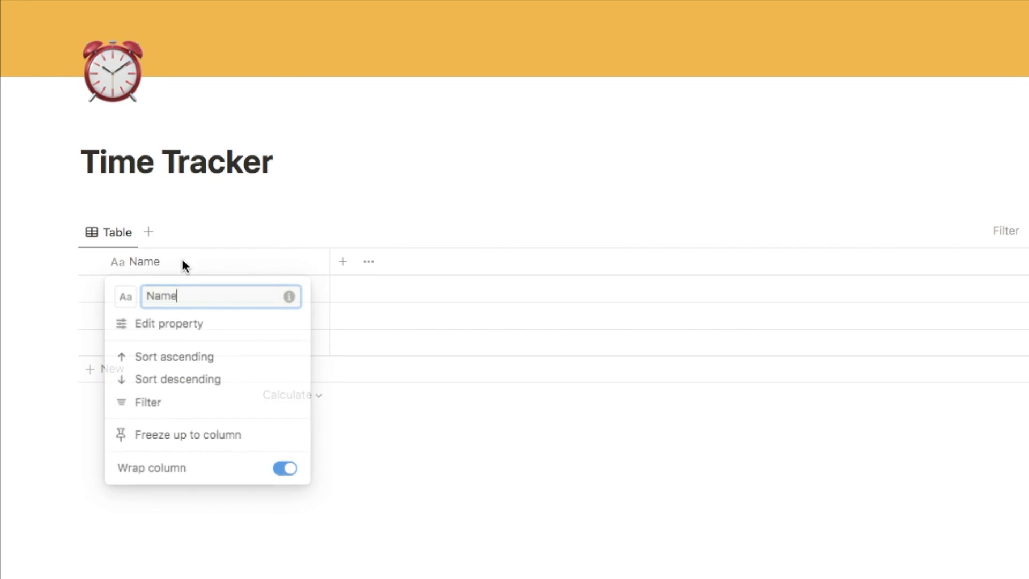
{"action": "left_click_drag", "start_coordinate": [180, 297], "coordinate": [159, 298]}
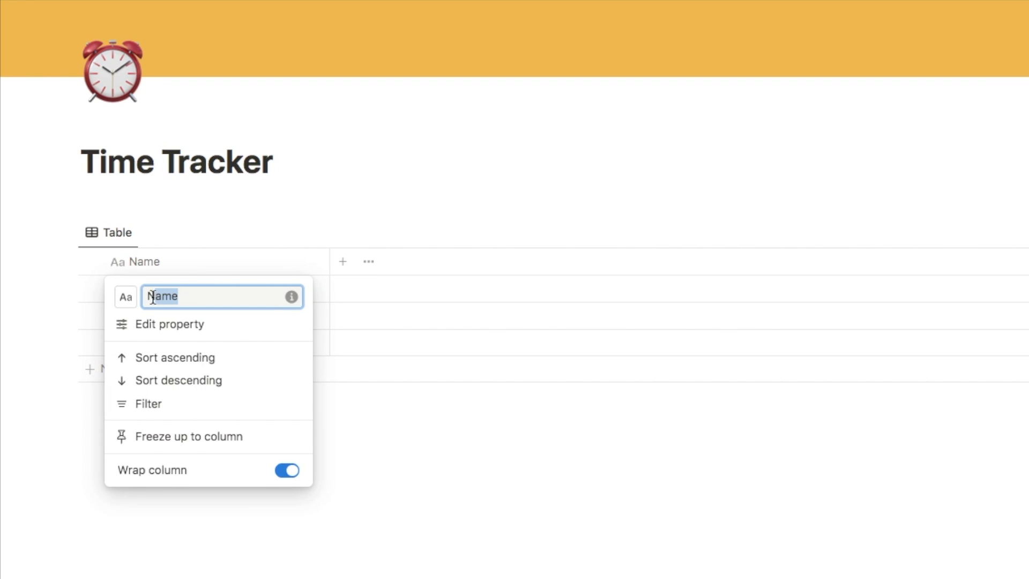
{"action": "type", "text": "Description"}
{"action": "key", "text": "Return"}
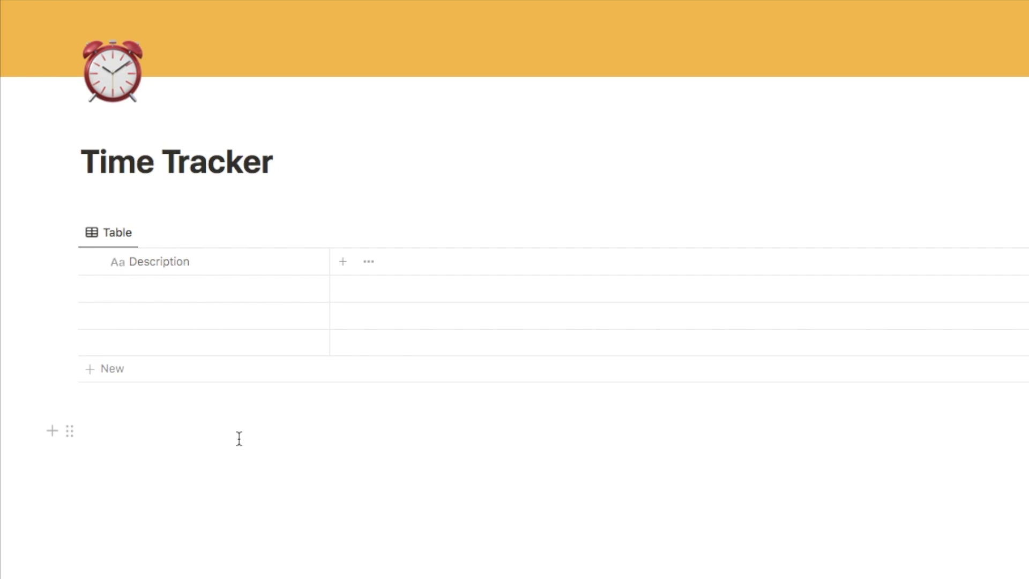
Add a date property named Start to the Timesheet 1 database
{"action": "left_click", "coordinate": [342, 263]}
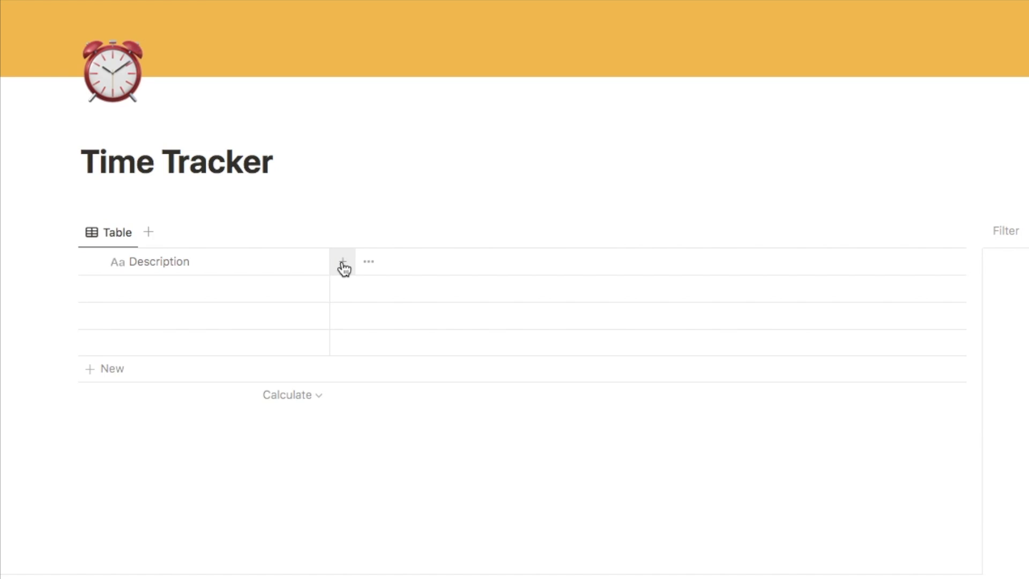
{"action": "type", "text": "date"}
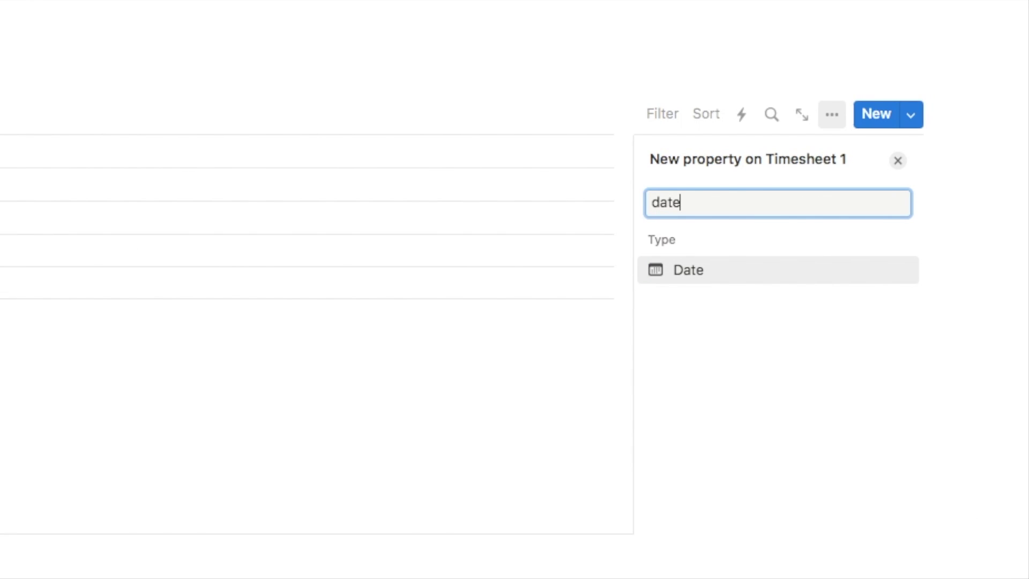
{"action": "left_click", "coordinate": [688, 282]}
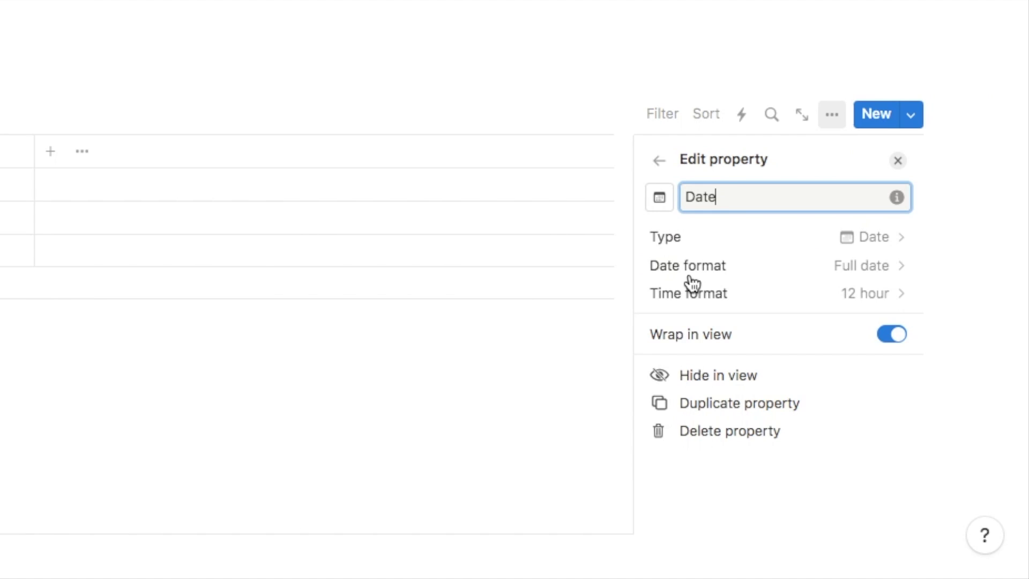
{"action": "key", "text": "BackSpace"}
{"action": "type", "text": "S"}
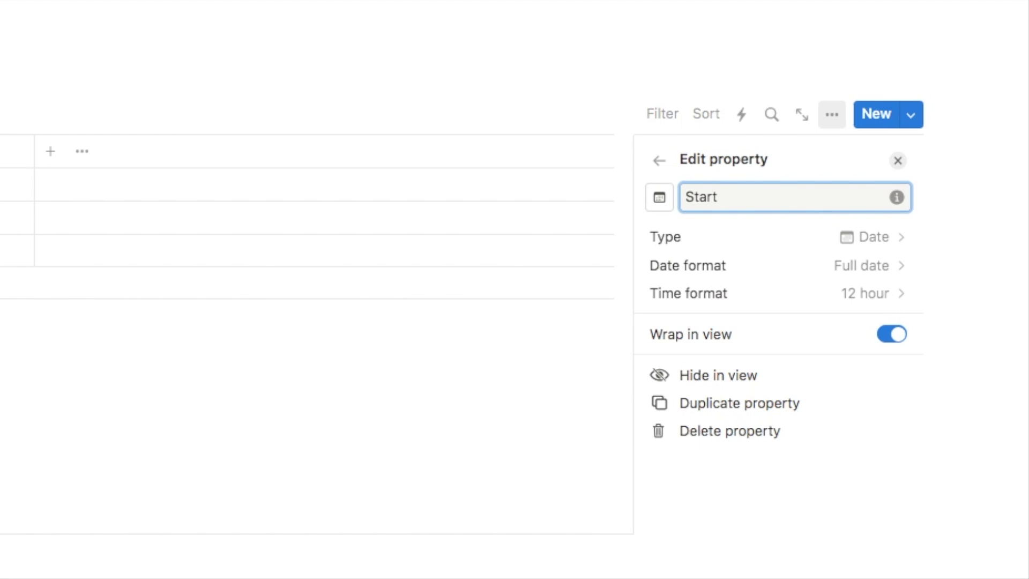
{"action": "left_click", "coordinate": [899, 160]}
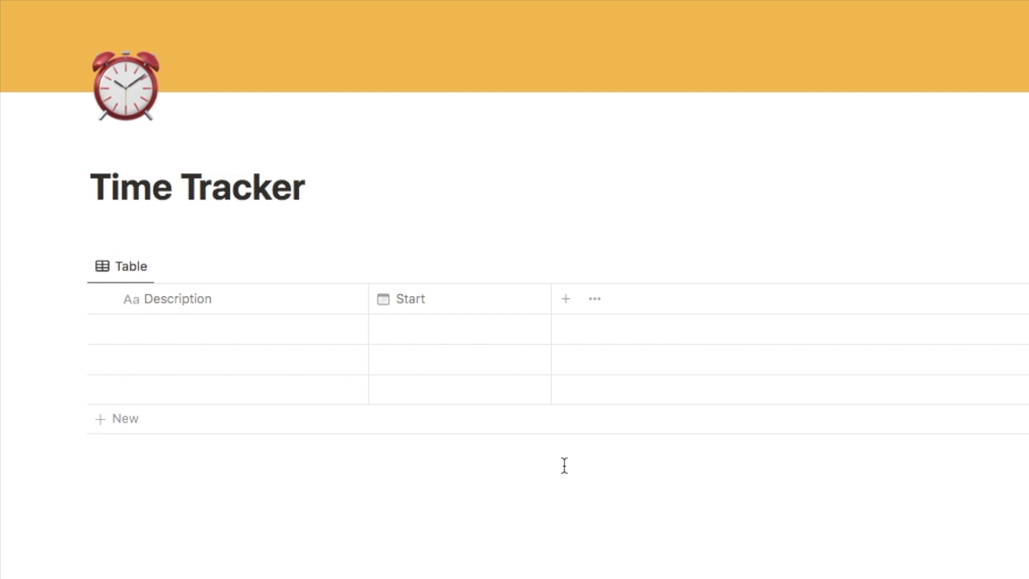
Add a second date property to the database after the Start column
{"action": "left_click", "coordinate": [566, 302]}
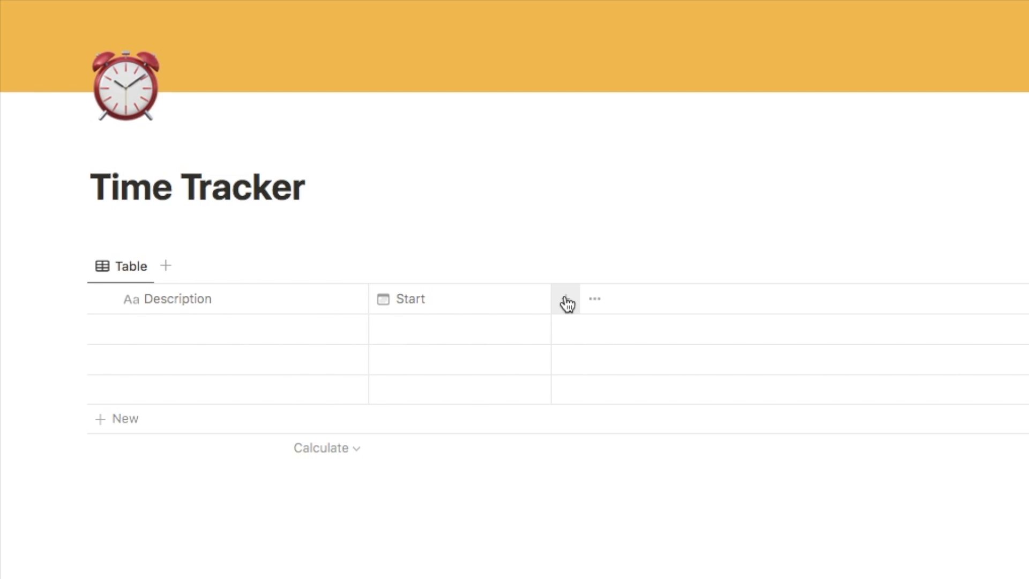
{"action": "type", "text": "date"}
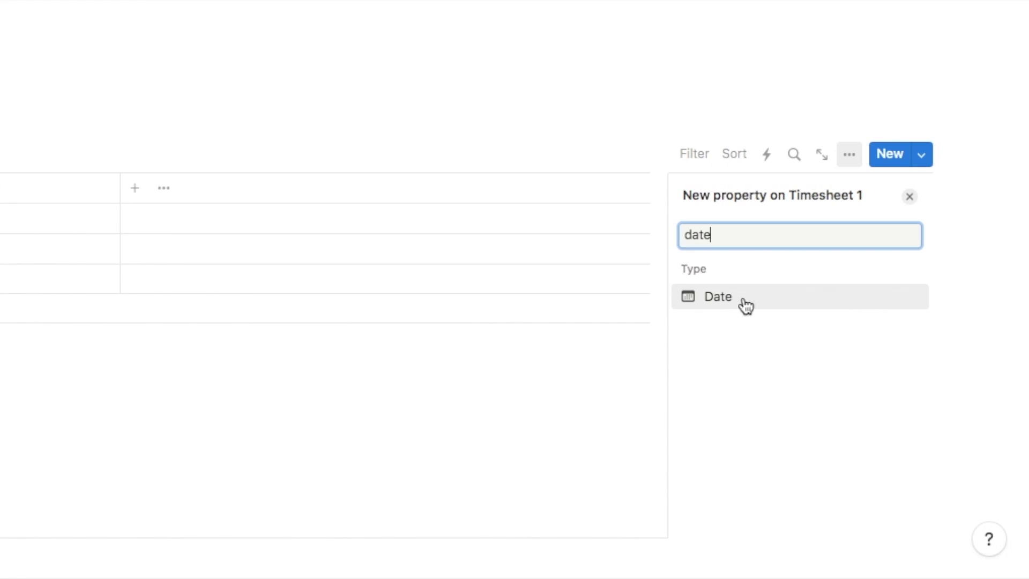
{"action": "left_click", "coordinate": [745, 307]}
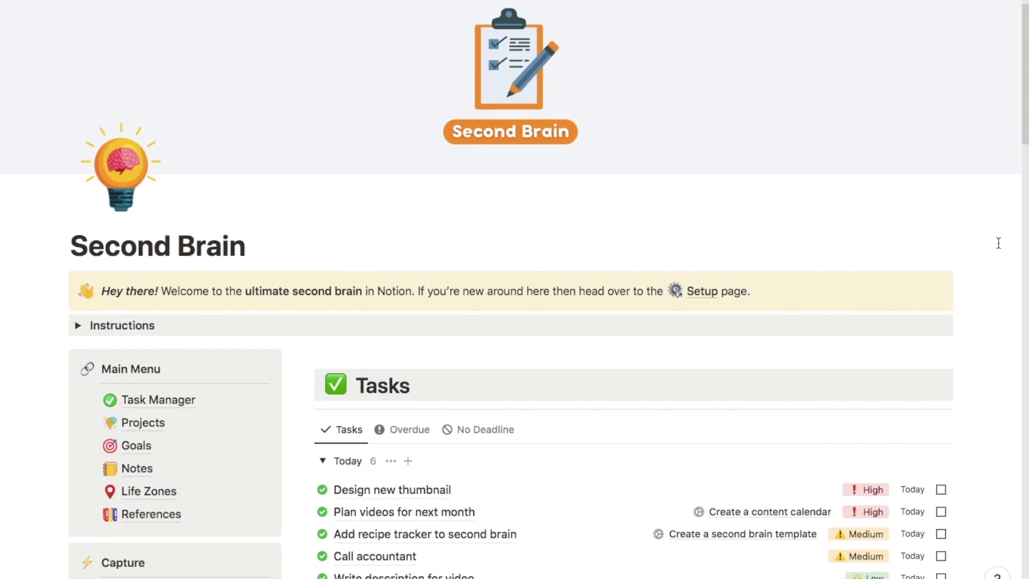
{"action": "scroll", "coordinate": [997, 242], "scroll_direction": "down", "scroll_amount": 2}
{"action": "scroll", "coordinate": [998, 243], "scroll_direction": "down", "scroll_amount": 5}
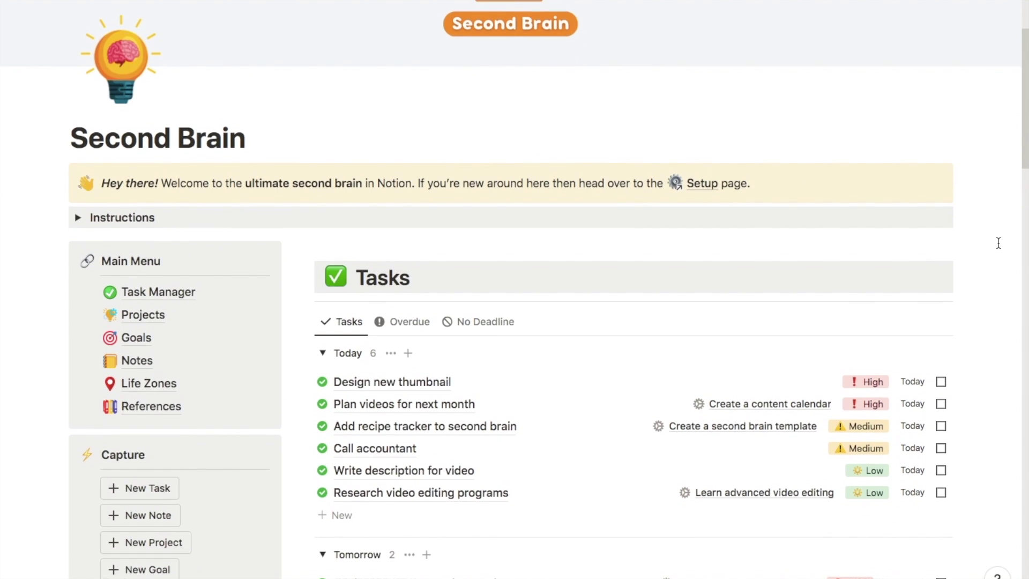
Look through the Second Brain page's tasks, projects, goals and life zones sections
{"action": "scroll", "coordinate": [997, 242], "scroll_direction": "down", "scroll_amount": 5}
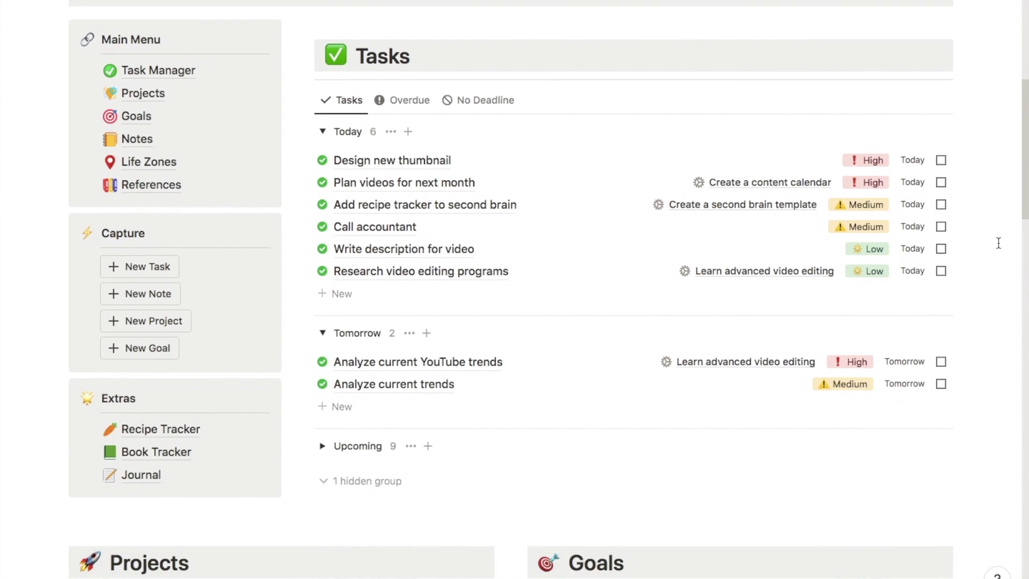
{"action": "scroll", "coordinate": [998, 242], "scroll_direction": "down", "scroll_amount": 6}
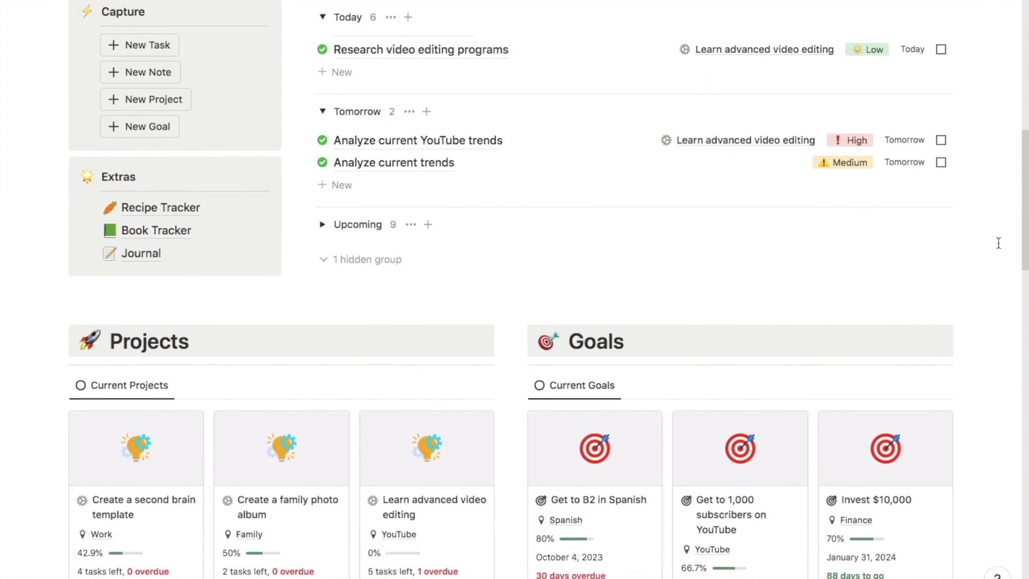
{"action": "scroll", "coordinate": [997, 243], "scroll_direction": "down", "scroll_amount": 6}
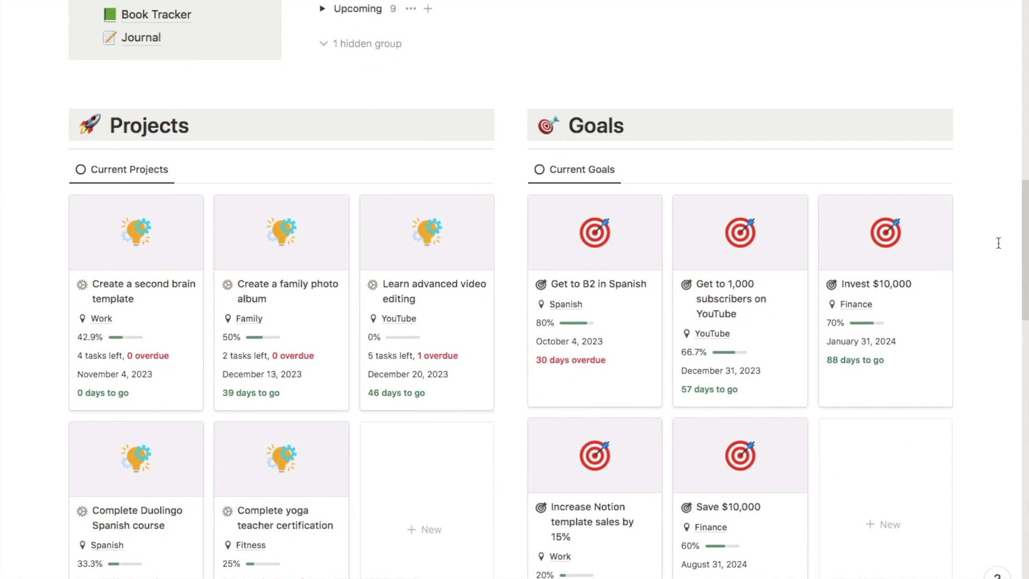
{"action": "scroll", "coordinate": [997, 243], "scroll_direction": "down", "scroll_amount": 6}
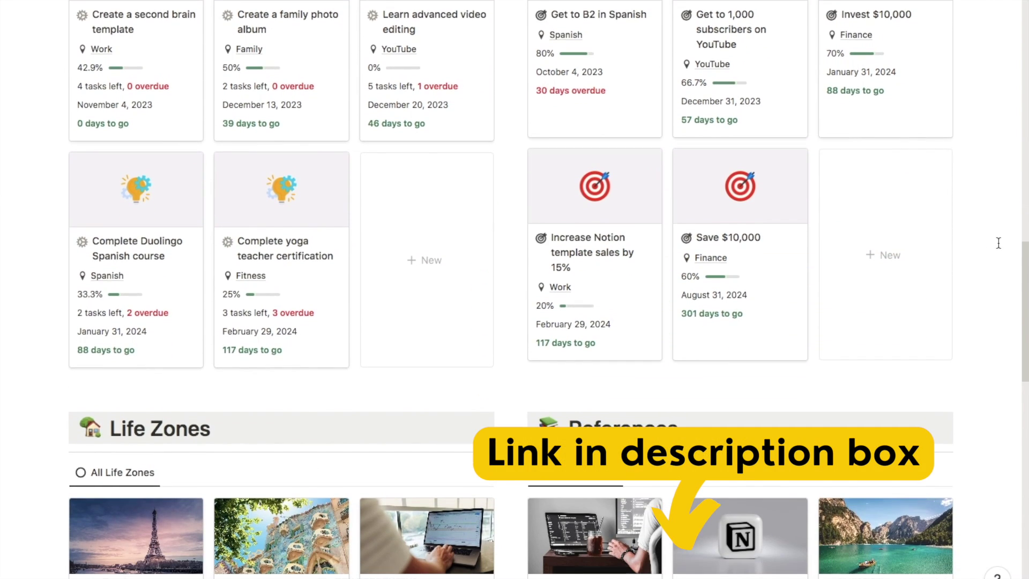
{"action": "scroll", "coordinate": [997, 242], "scroll_direction": "down", "scroll_amount": 4}
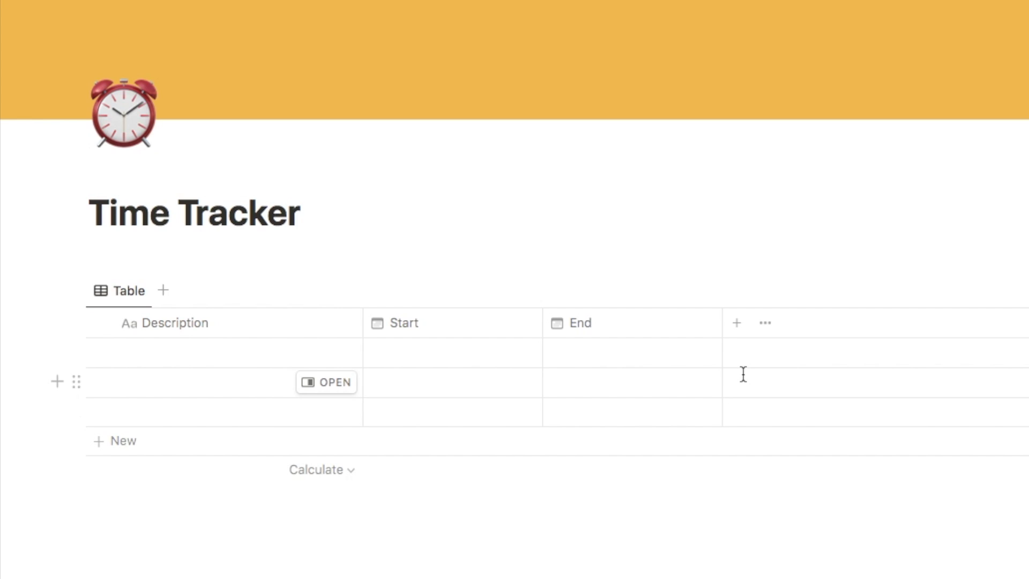
Add a number property named Break (Hours) to the timesheet database after the End column
{"action": "left_click", "coordinate": [735, 328]}
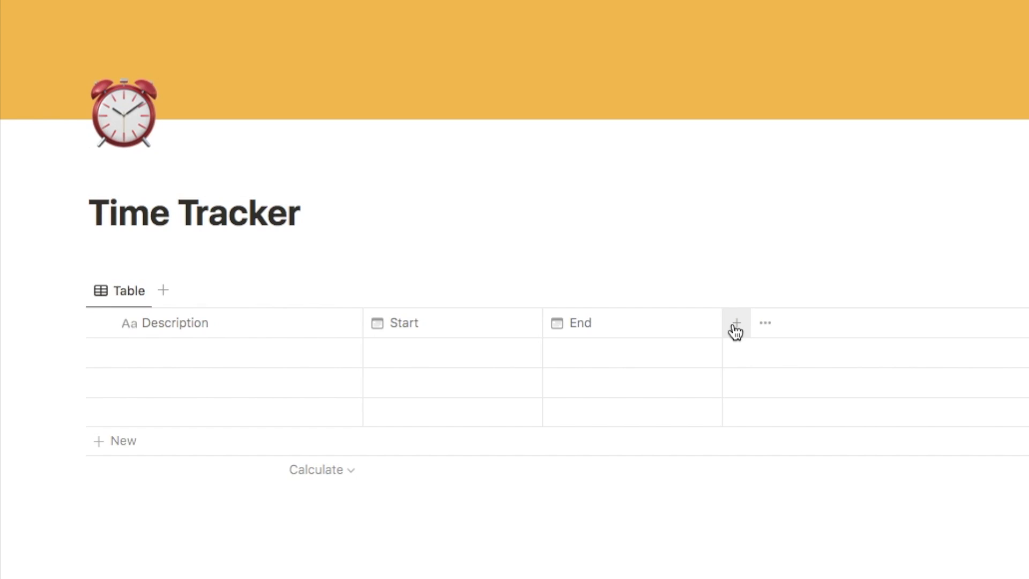
{"action": "type", "text": "number"}
{"action": "left_click", "coordinate": [711, 284]}
{"action": "type", "text": "Break (Hours"}
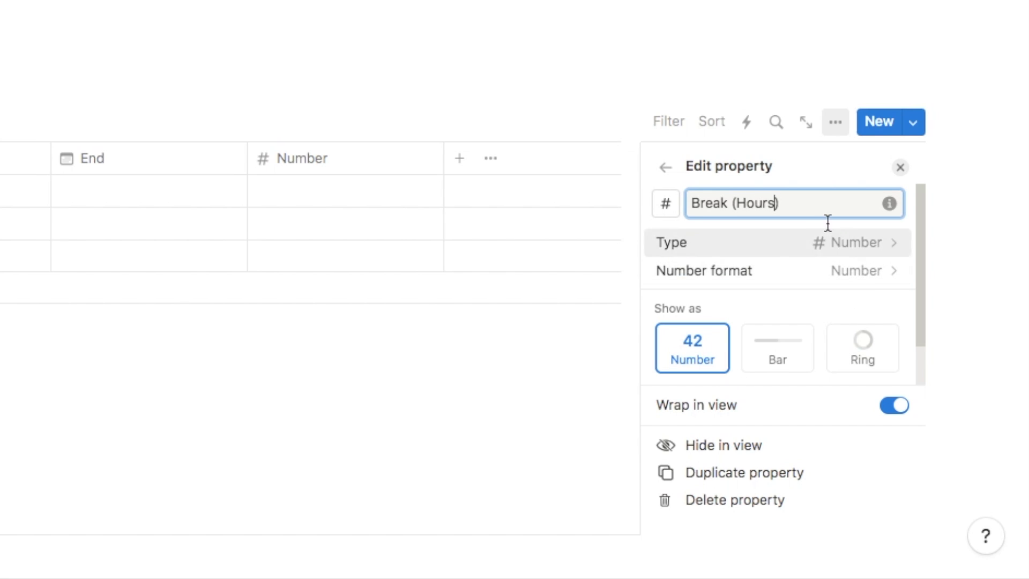
{"action": "left_click", "coordinate": [900, 168]}
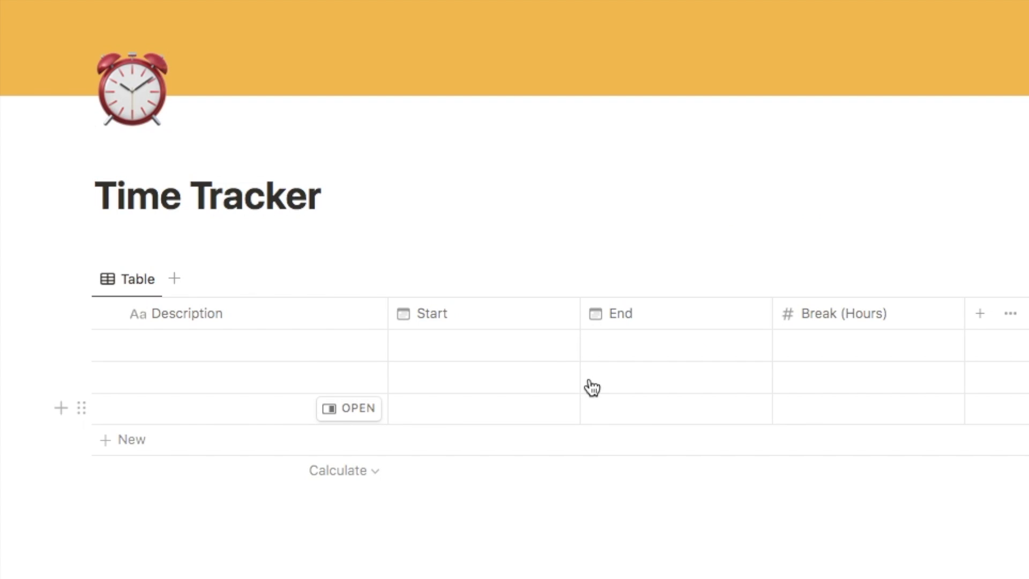
Set the first entry's Start to February 26, 2024 at 9:00 AM, with time included
{"action": "left_click", "coordinate": [469, 351]}
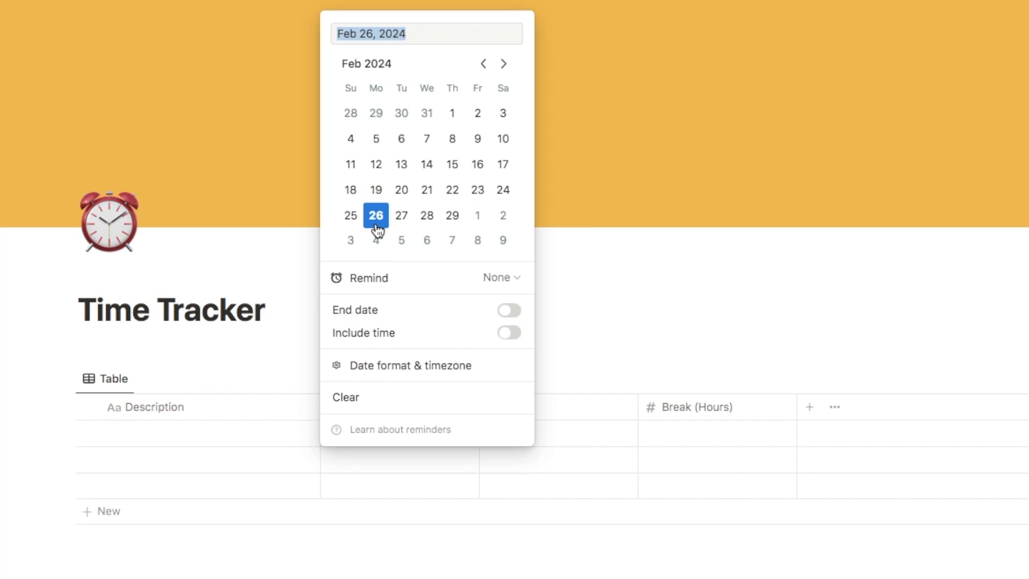
{"action": "left_click", "coordinate": [376, 221]}
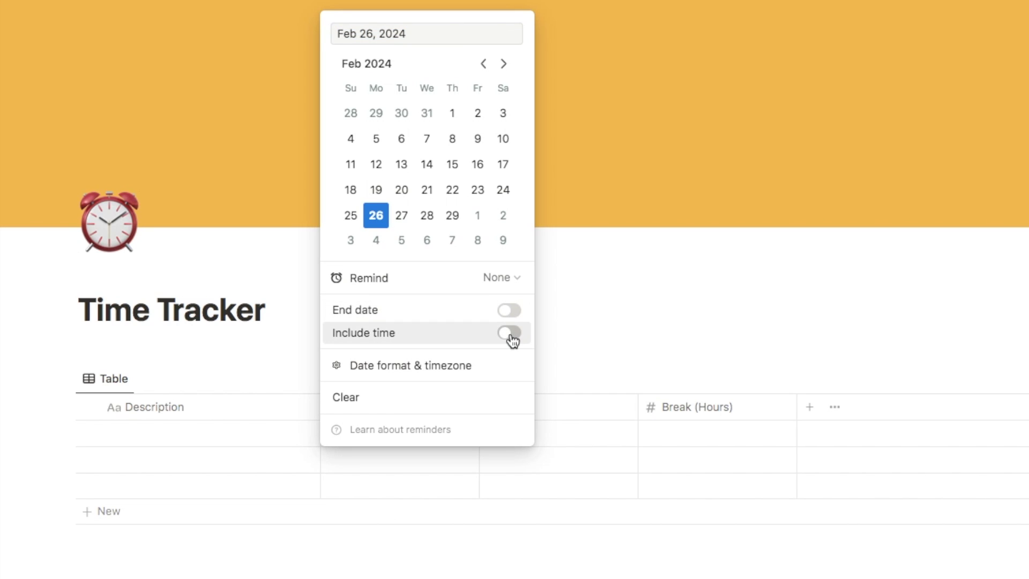
{"action": "left_click", "coordinate": [510, 333]}
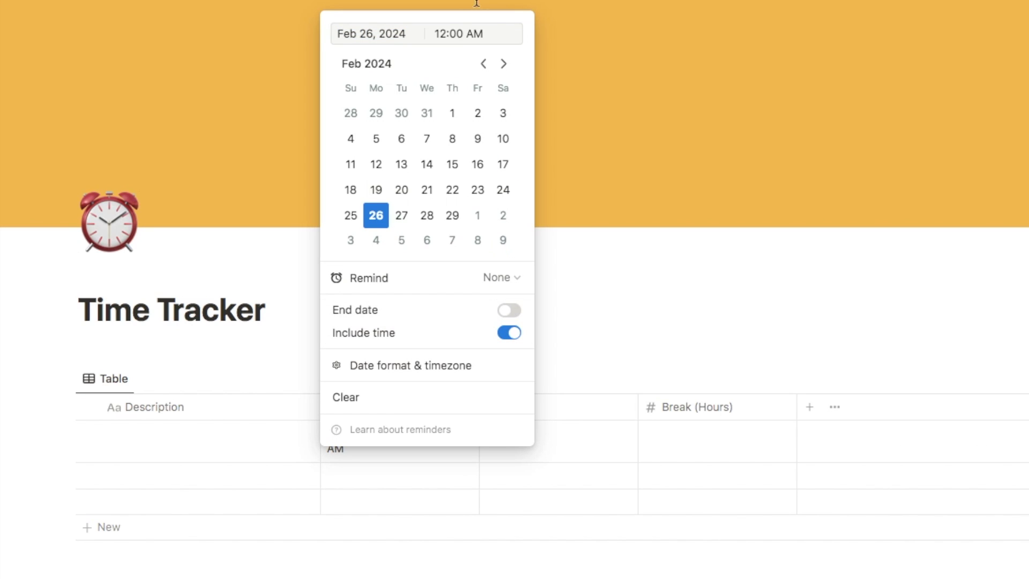
{"action": "key", "text": "BackSpace"}
{"action": "key", "text": "BackSpace"}
{"action": "type", "text": "9"}
Set the first entry's End to February 26, 2024 at 10:00 AM, with time included
{"action": "left_click", "coordinate": [535, 440]}
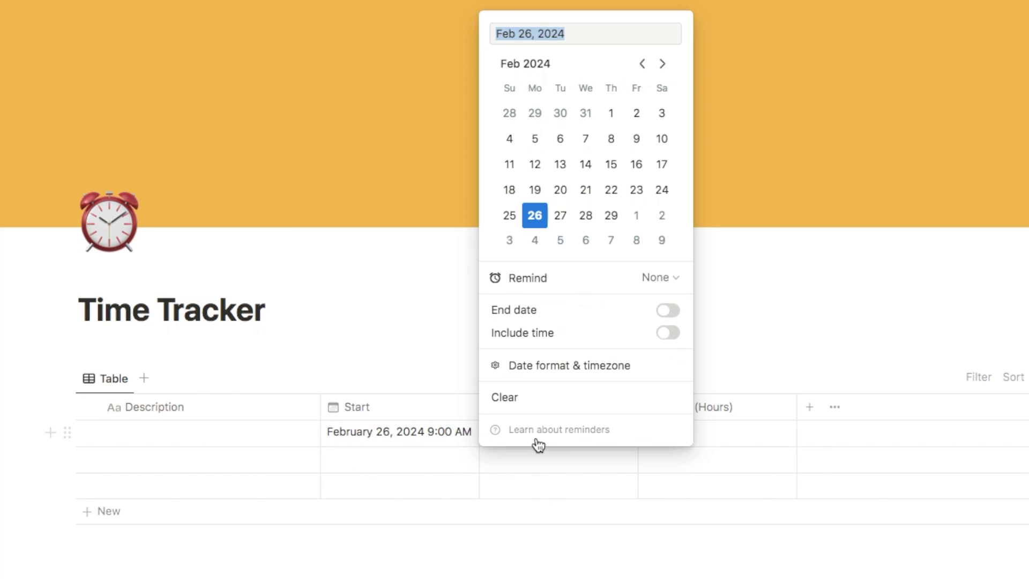
{"action": "left_click", "coordinate": [665, 334]}
{"action": "left_click", "coordinate": [603, 33]}
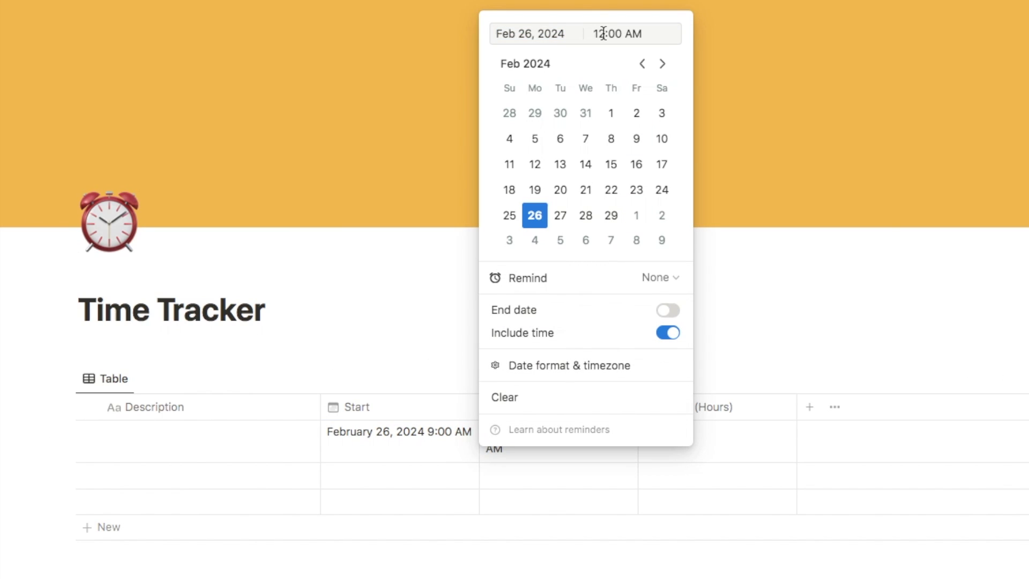
{"action": "key", "text": "BackSpace"}
{"action": "key", "text": "BackSpace"}
{"action": "type", "text": "10"}
{"action": "key", "text": "Return"}
Widen the End column so its date and time fit on one line
{"action": "left_click_drag", "start_coordinate": [636, 404], "coordinate": [644, 406]}
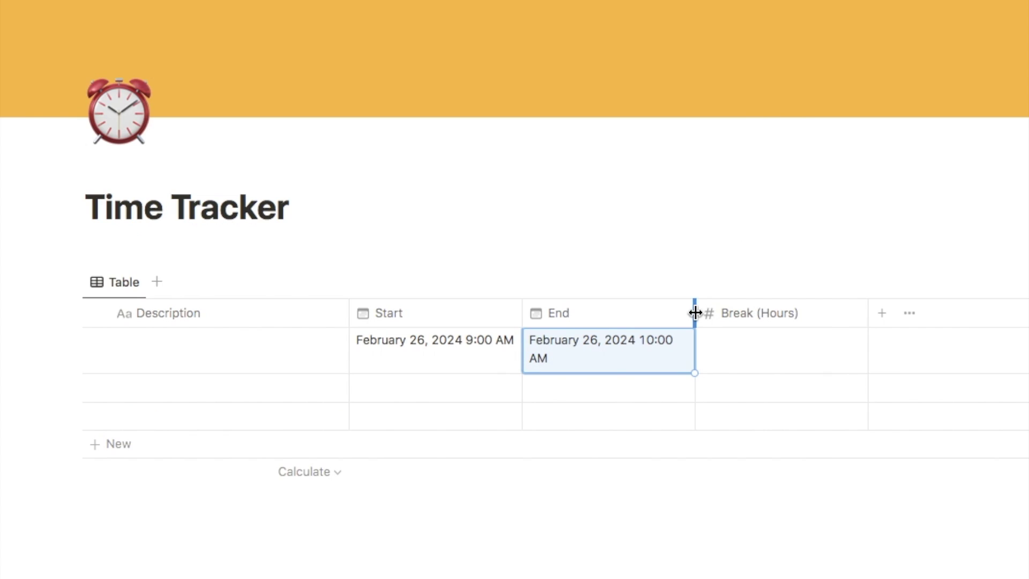
{"action": "left_click_drag", "start_coordinate": [702, 313], "coordinate": [704, 313]}
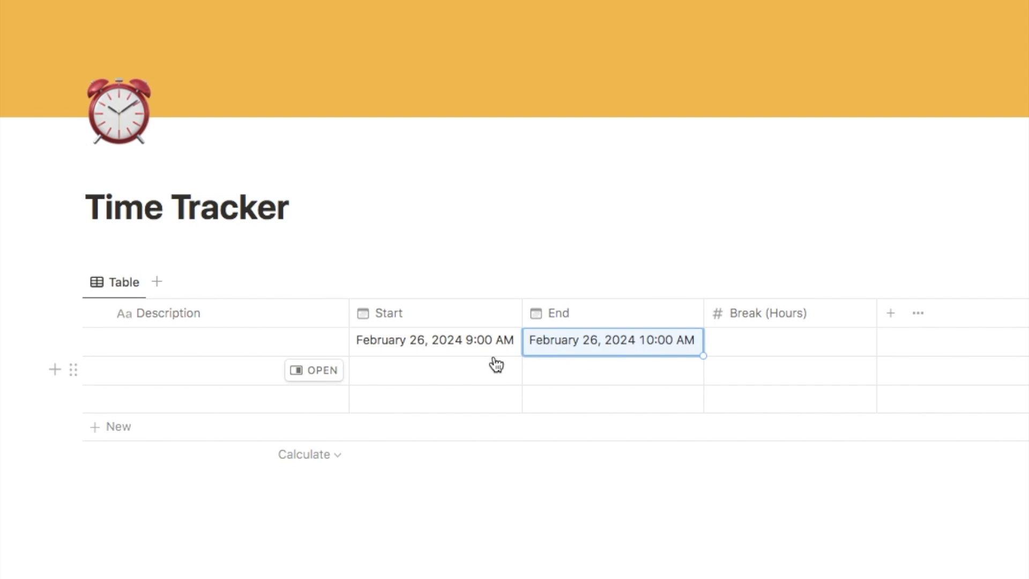
{"action": "left_click", "coordinate": [545, 539]}
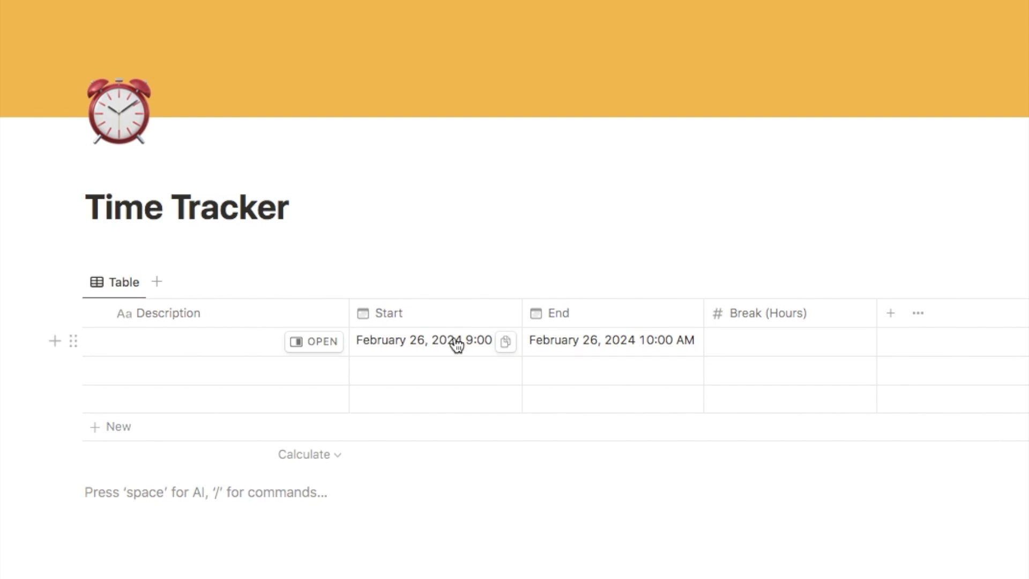
Enter 0.5 as the first entry's Break (Hours) value
{"action": "left_click", "coordinate": [729, 345]}
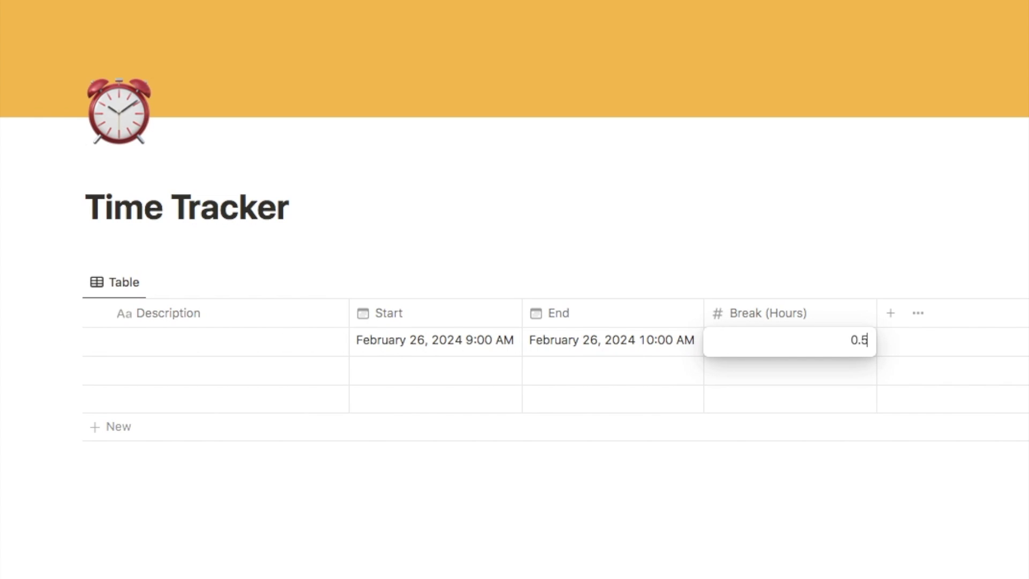
{"action": "key", "text": "Return"}
{"action": "left_click", "coordinate": [560, 508]}
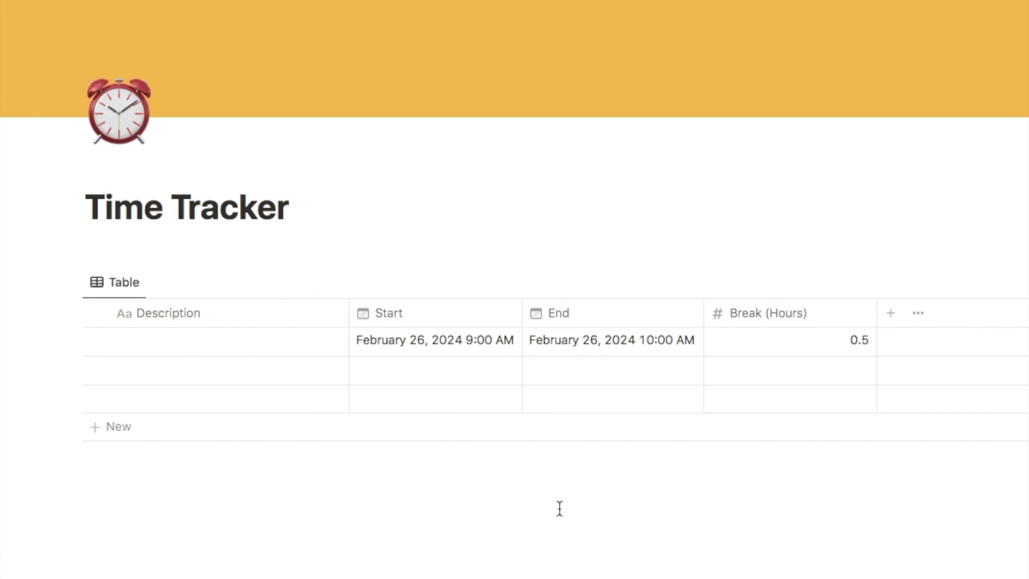
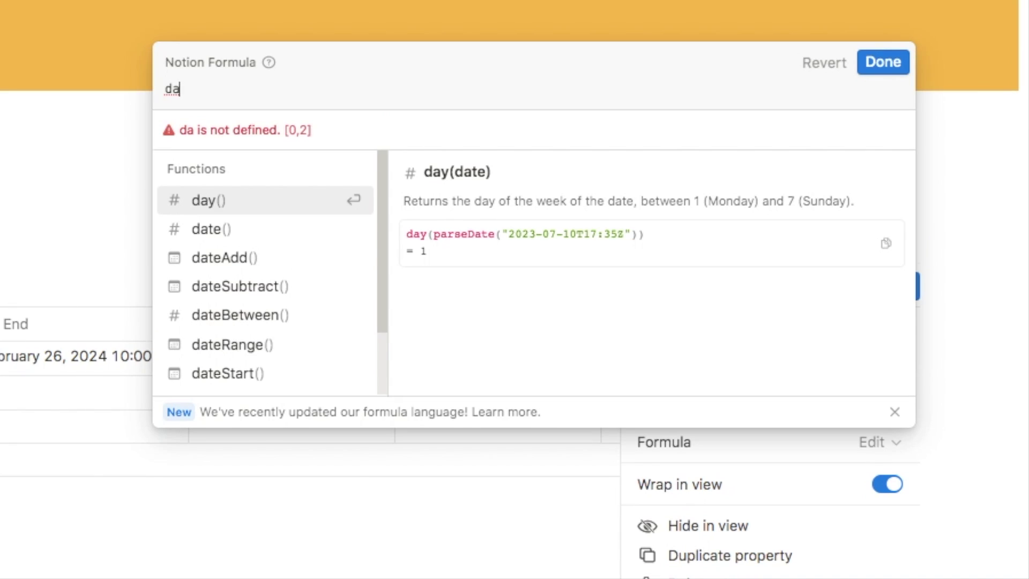
Begin the Hours Worked formula with the dateBetween function
{"action": "type", "text": "een("}
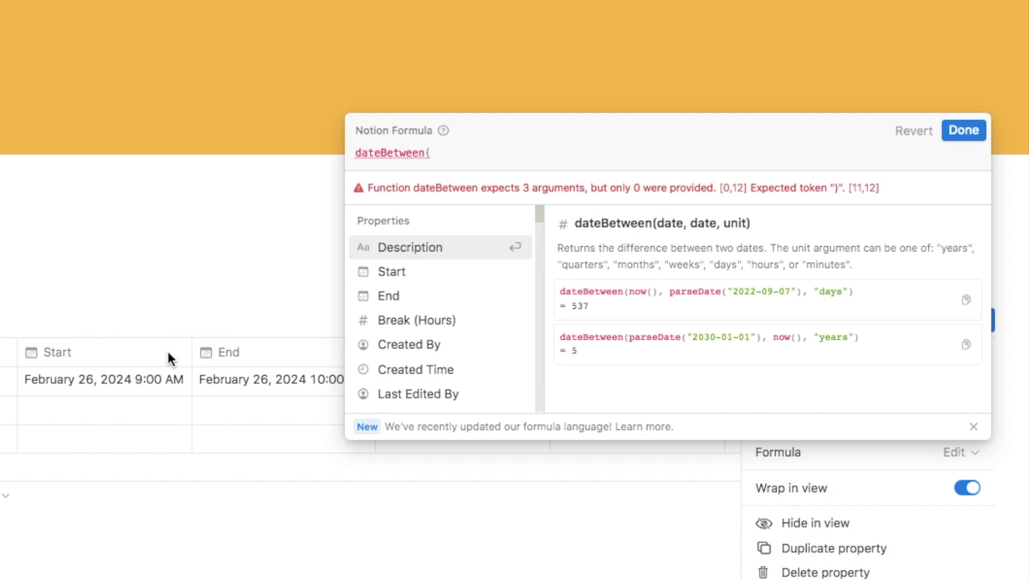
{"action": "key", "text": "Down"}
{"action": "key", "text": "Down"}
{"action": "key", "text": "Down"}
{"action": "key", "text": "Down"}
{"action": "key", "text": "Down"}
{"action": "key", "text": "Down"}
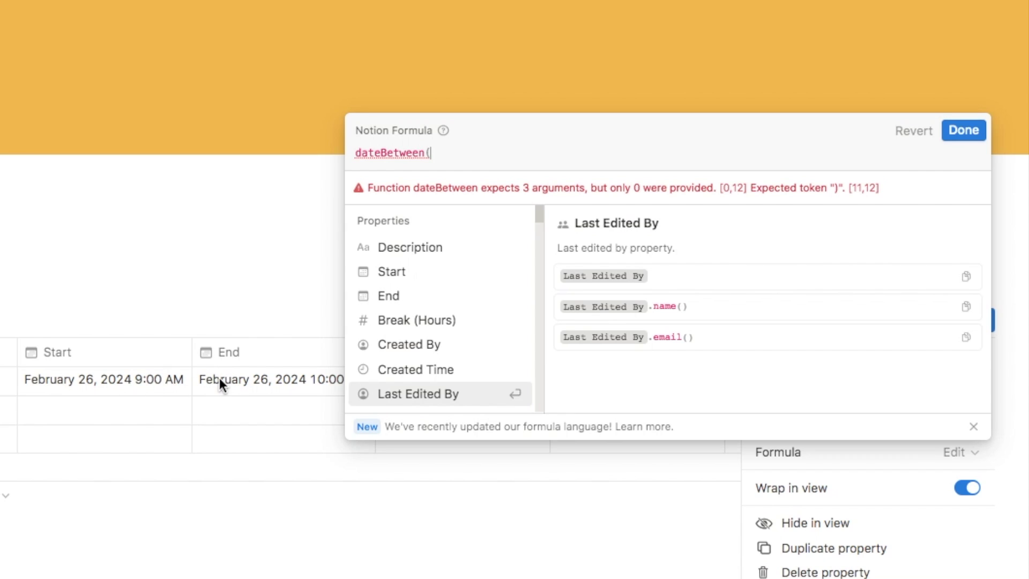
{"action": "left_click", "coordinate": [403, 161]}
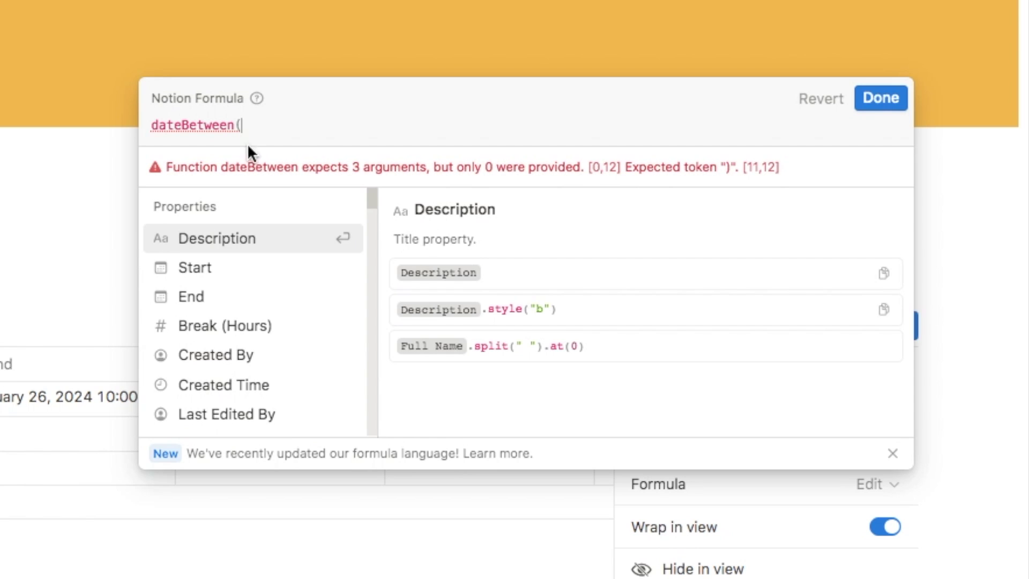
Give dateBetween the End and Start properties as its first two arguments, in that order
{"action": "left_click", "coordinate": [223, 299]}
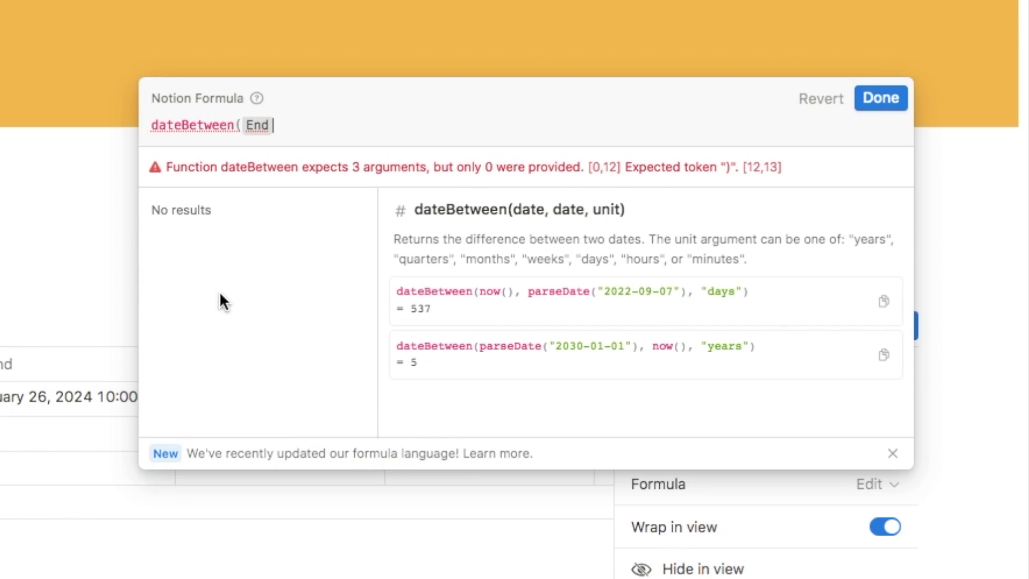
{"action": "type", "text": ","}
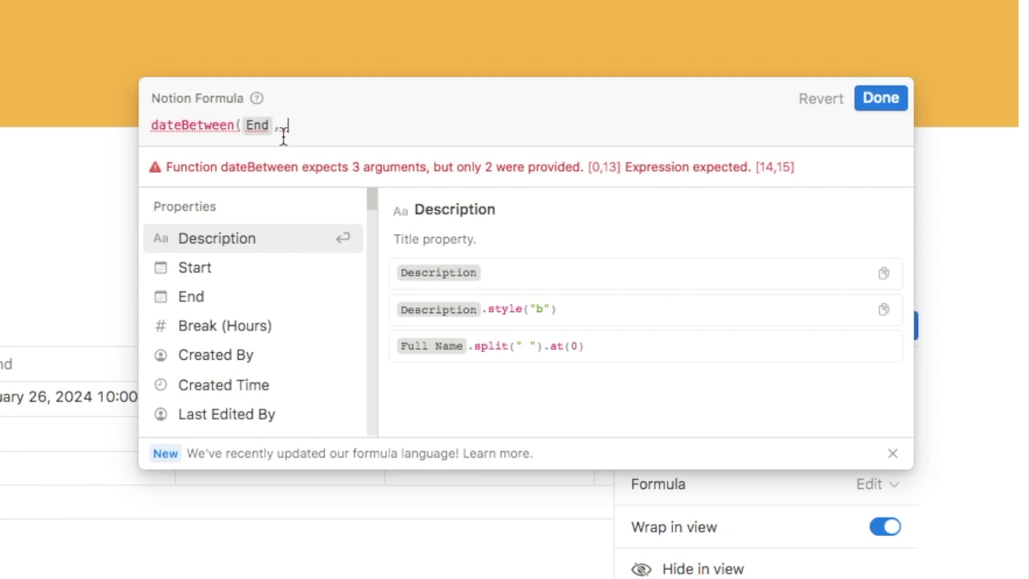
{"action": "left_click", "coordinate": [202, 269]}
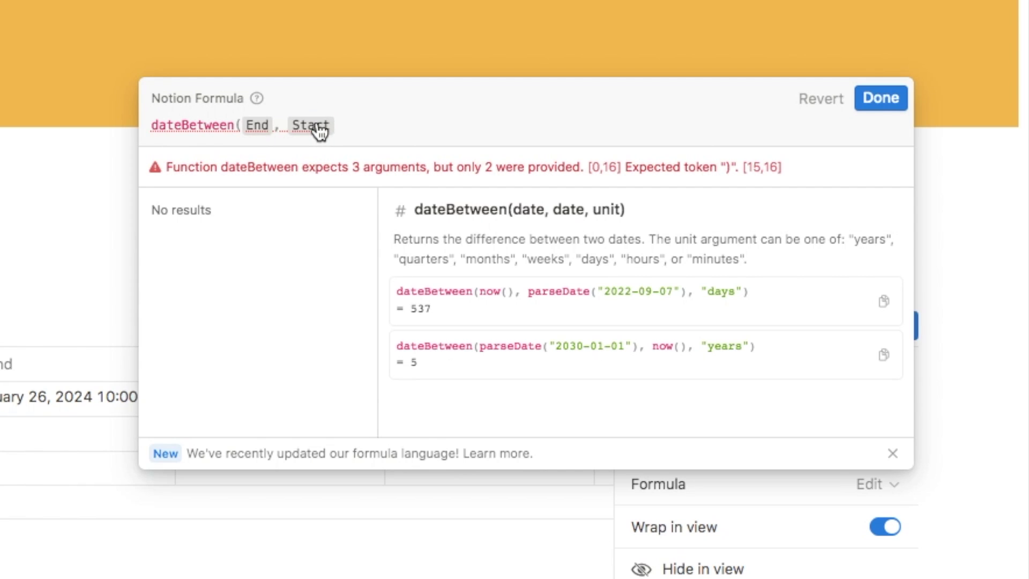
{"action": "type", "text": ","}
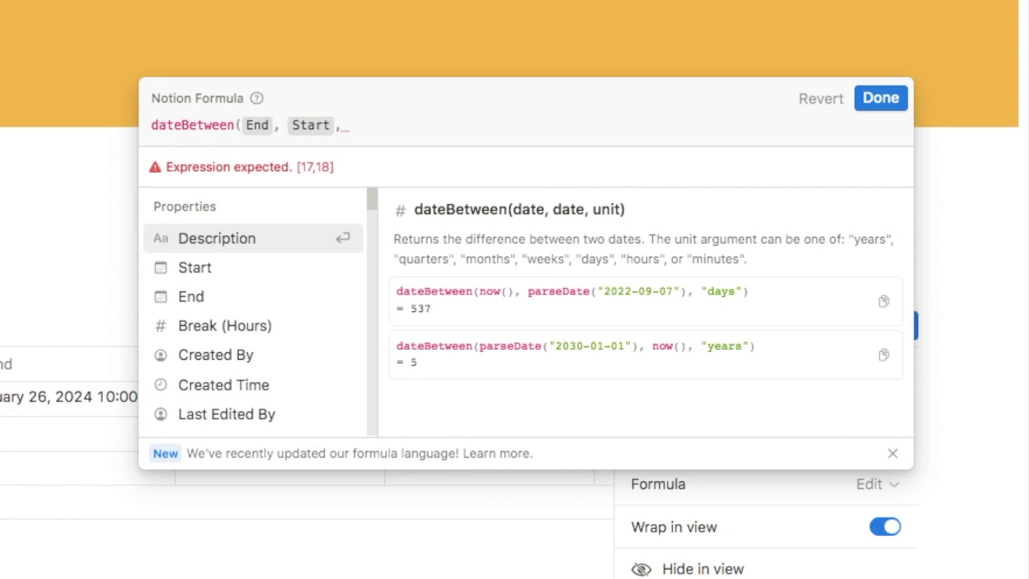
Finish the dateBetween formula with "minutes" as its unit and save it
{"action": "type", "text": "\"m\""}
{"action": "key", "text": "Left"}
{"action": "type", "text": "minutes"}
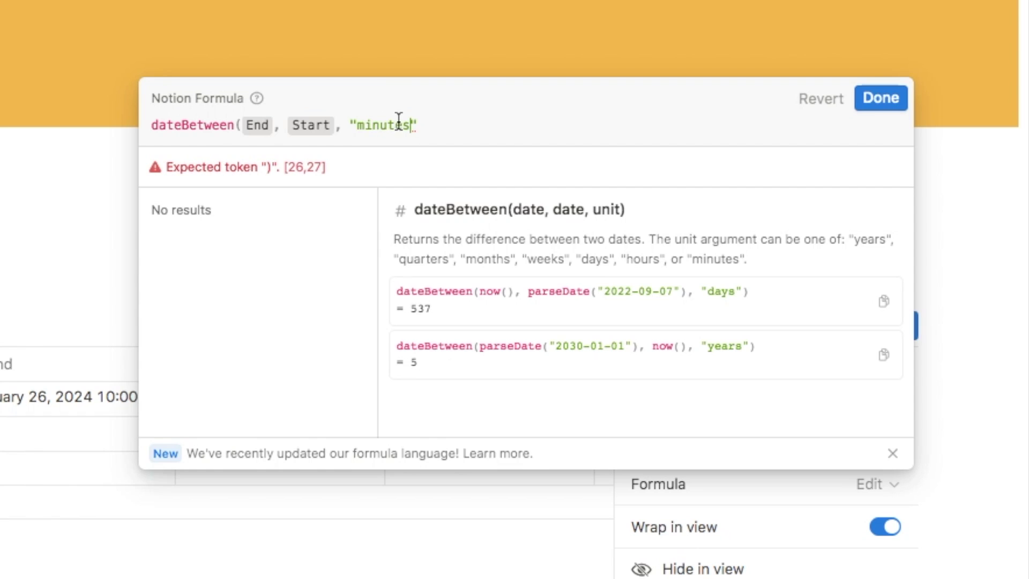
{"action": "left_click", "coordinate": [426, 129]}
{"action": "type", "text": ")"}
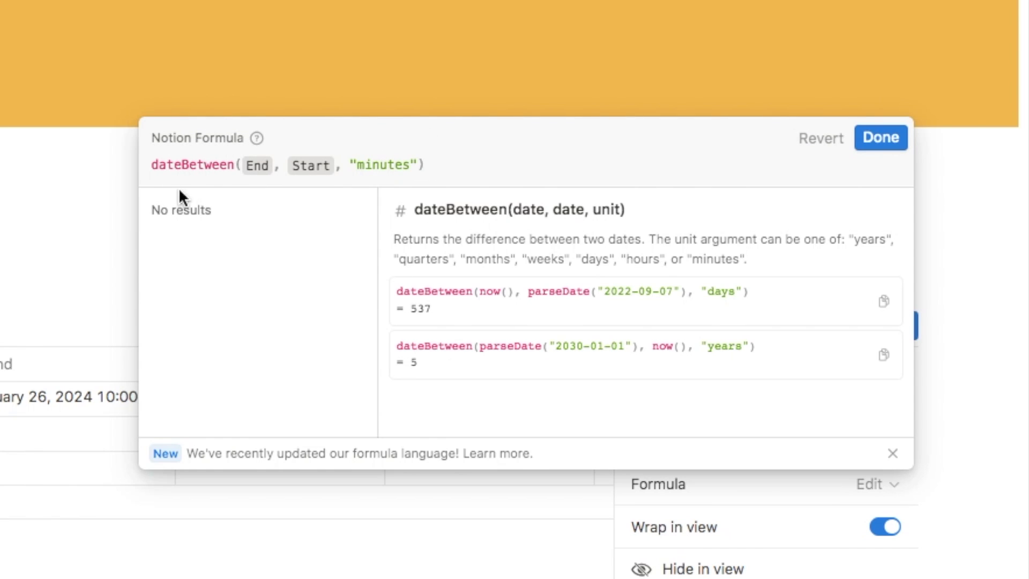
{"action": "left_click", "coordinate": [880, 138]}
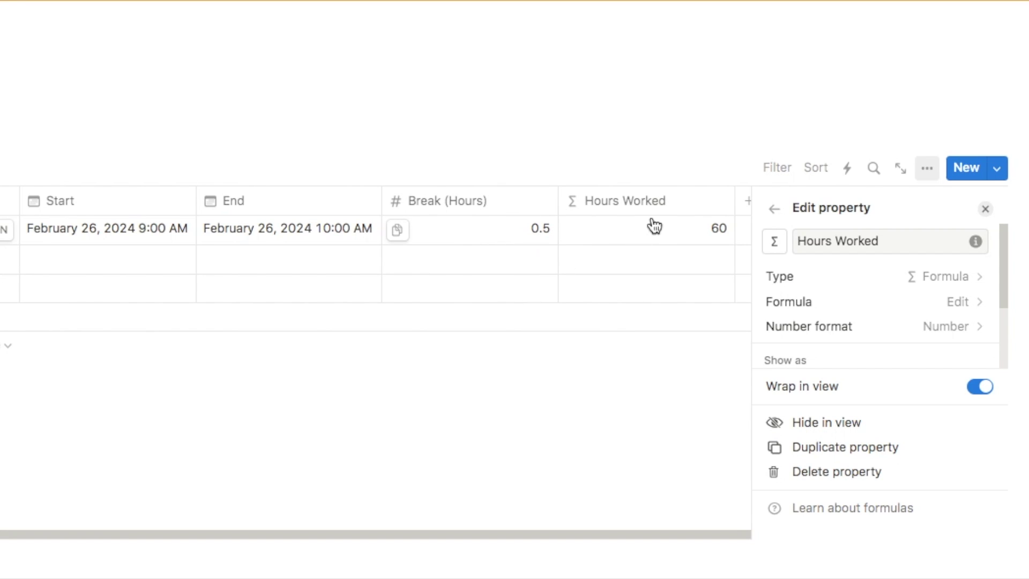
Subtract (Break (Hours)*60) from the dateBetween result in the Hours Worked formula and save it
{"action": "left_click", "coordinate": [814, 304]}
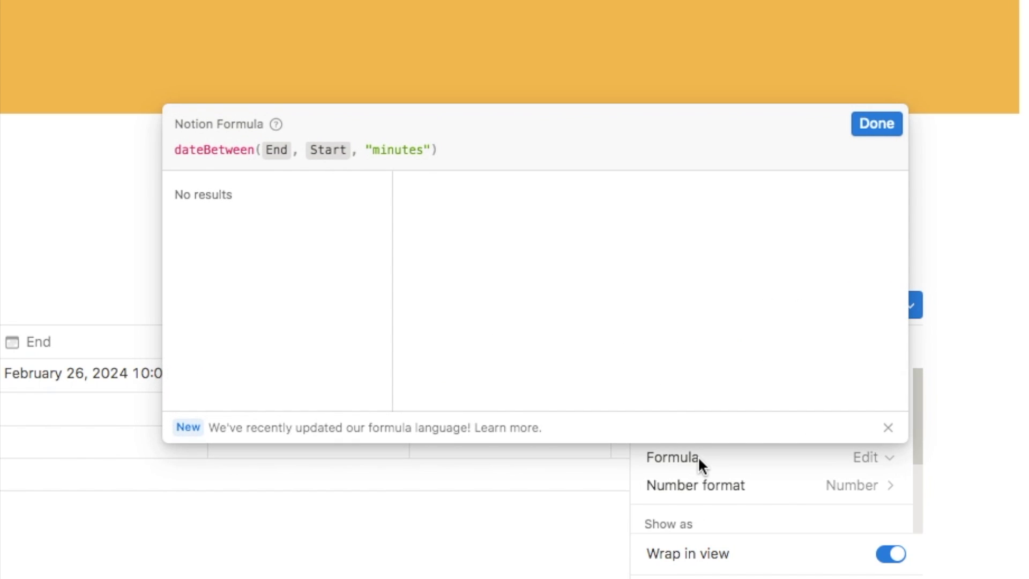
{"action": "type", "text": "-"}
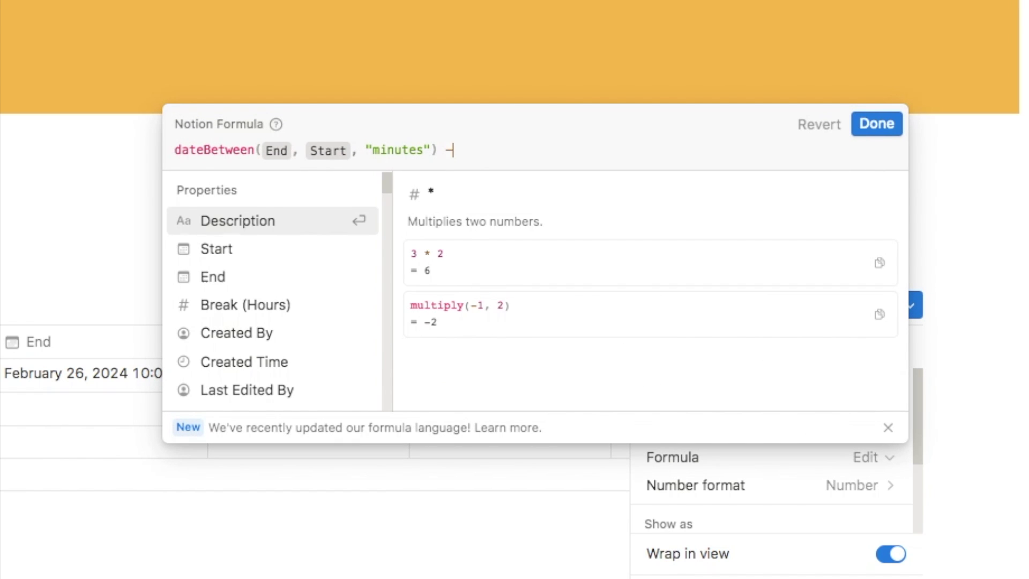
{"action": "left_click", "coordinate": [246, 306]}
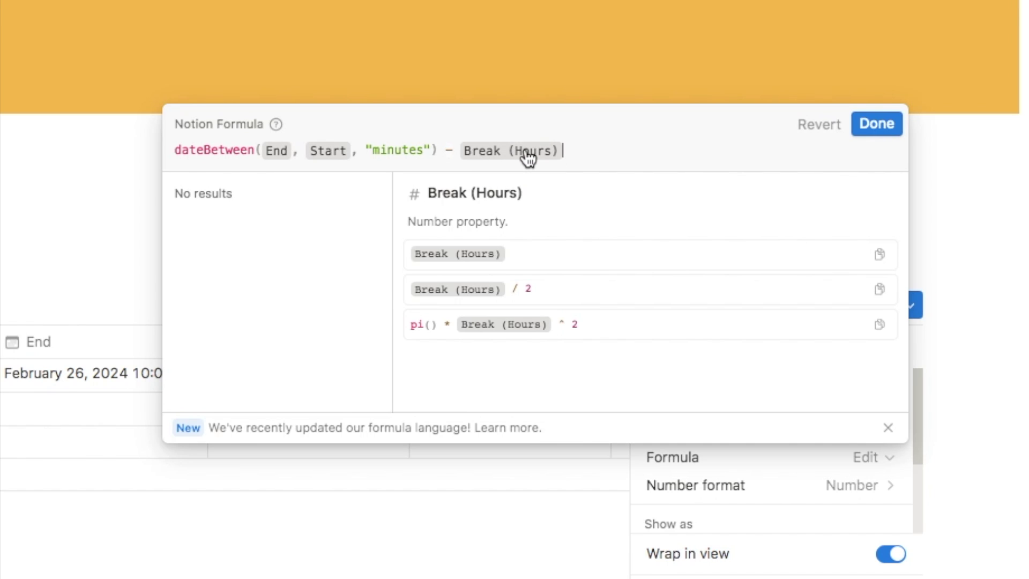
{"action": "type", "text": "*"}
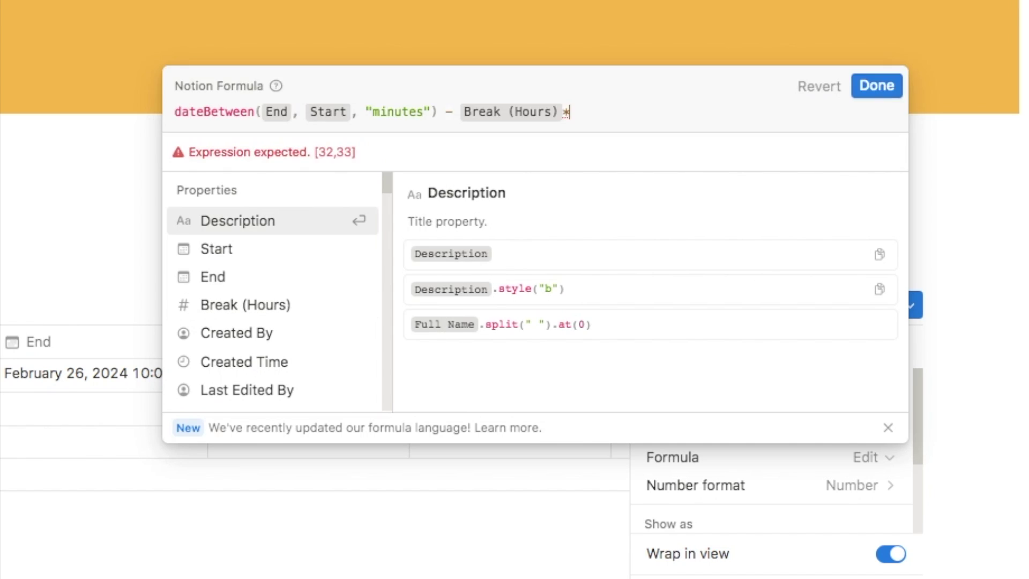
{"action": "type", "text": "60)"}
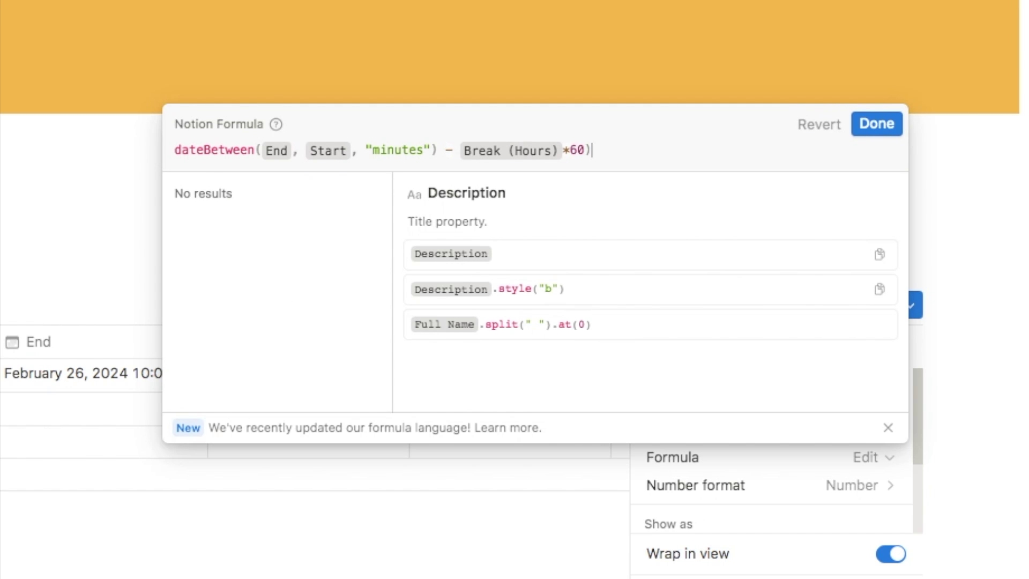
{"action": "left_click", "coordinate": [461, 119]}
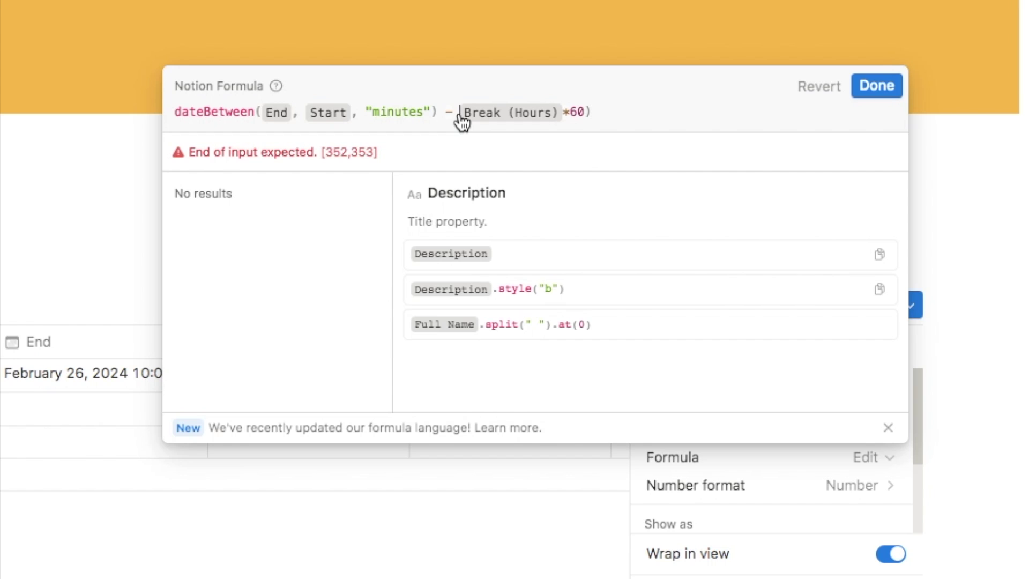
{"action": "type", "text": "("}
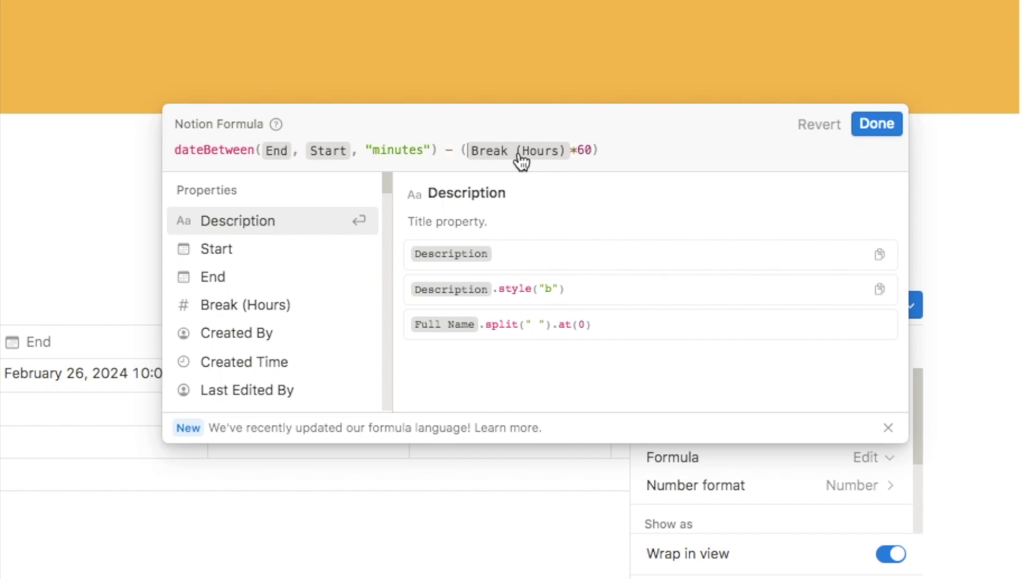
{"action": "left_click", "coordinate": [876, 124]}
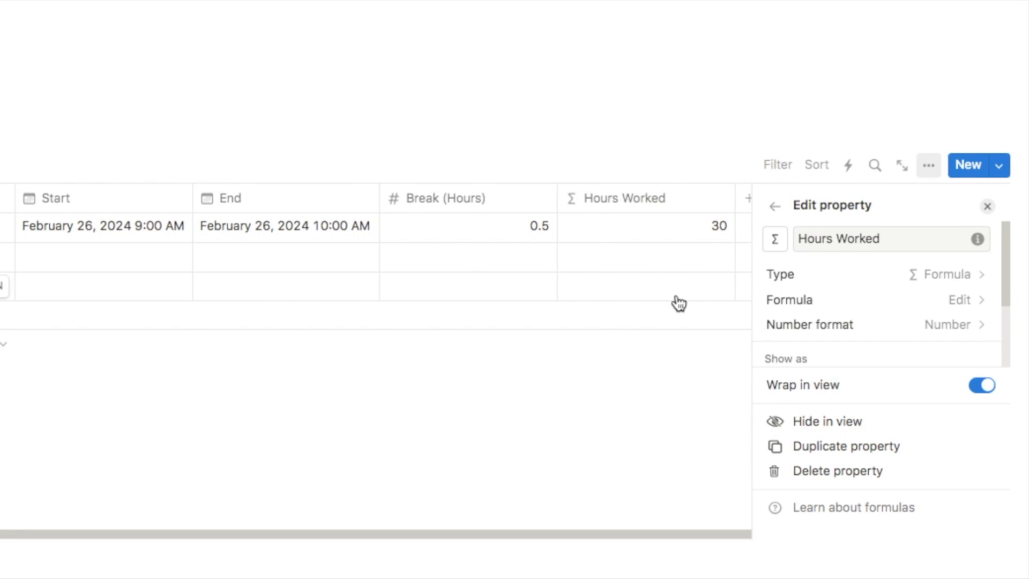
Enclose the whole Hours Worked expression in parentheses, divide it by 60, save the formula and close the property settings
{"action": "left_click", "coordinate": [803, 304]}
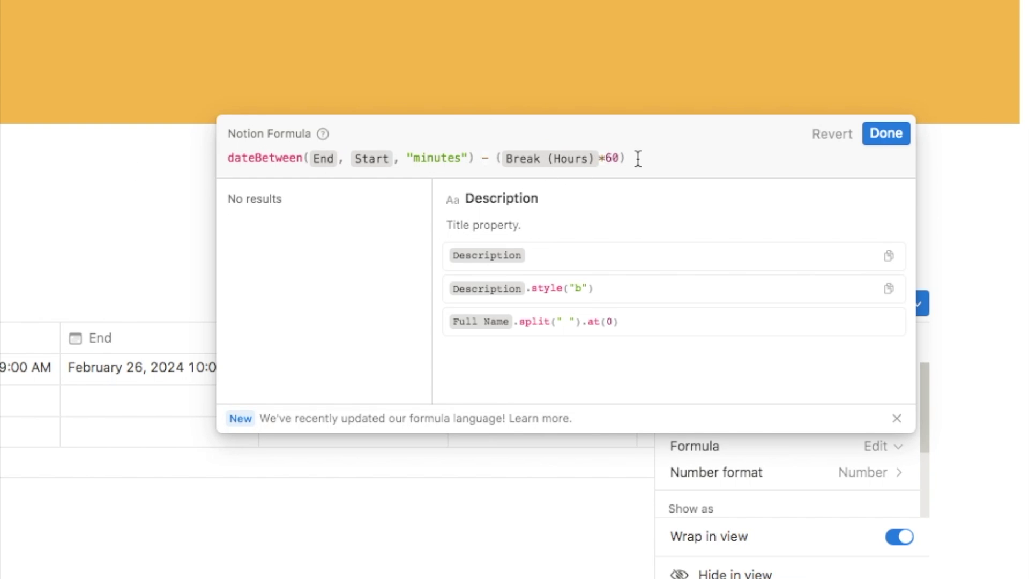
{"action": "type", "text": ")"}
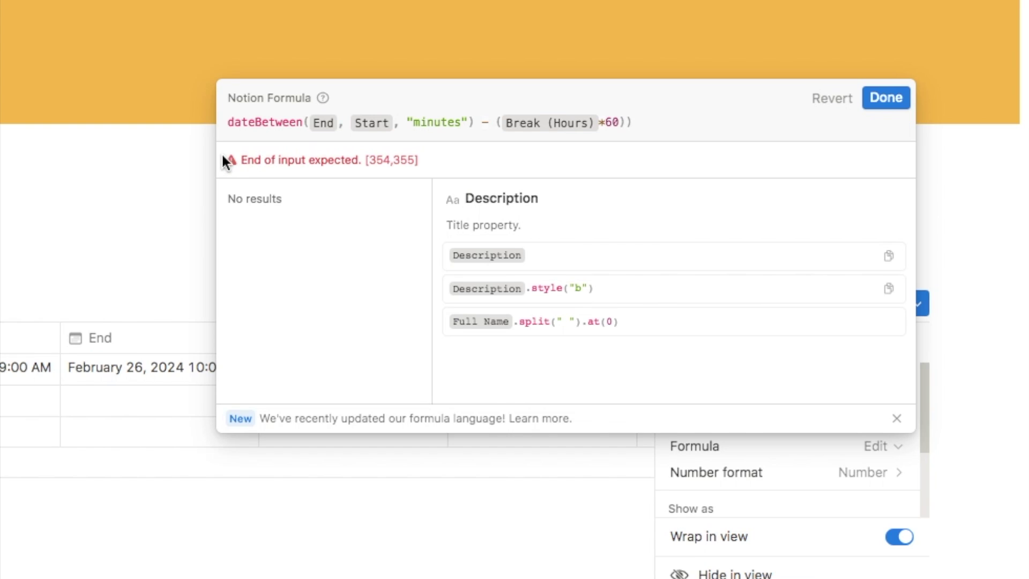
{"action": "left_click", "coordinate": [228, 123]}
{"action": "type", "text": "("}
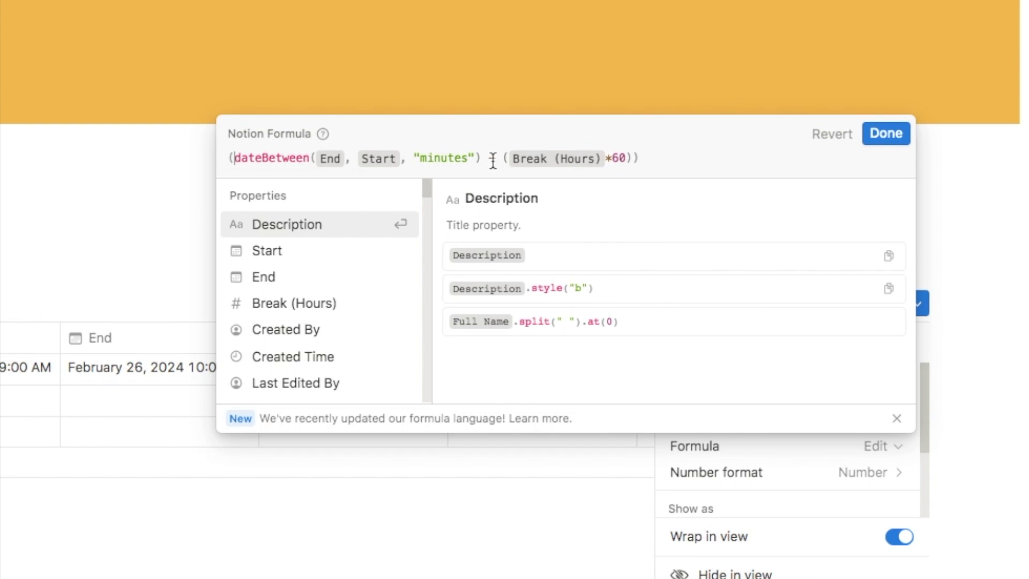
{"action": "left_click", "coordinate": [653, 159]}
{"action": "type", "text": "/60"}
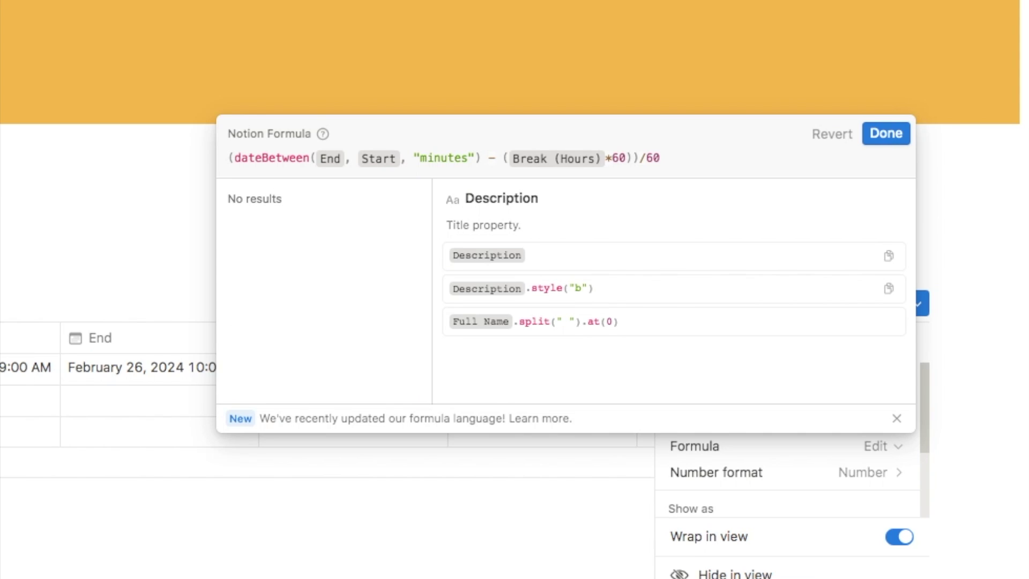
{"action": "left_click", "coordinate": [874, 135]}
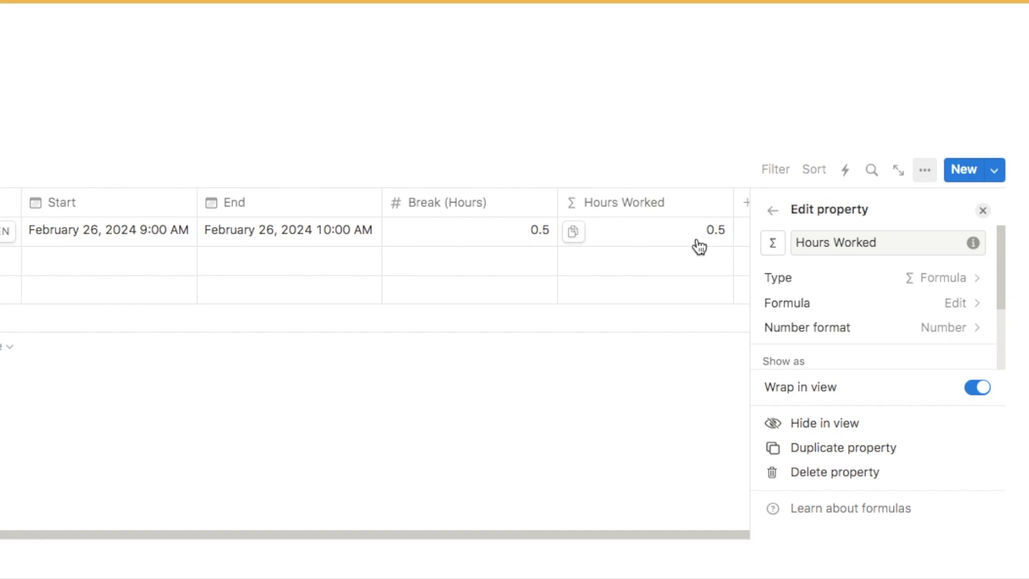
{"action": "left_click", "coordinate": [689, 177]}
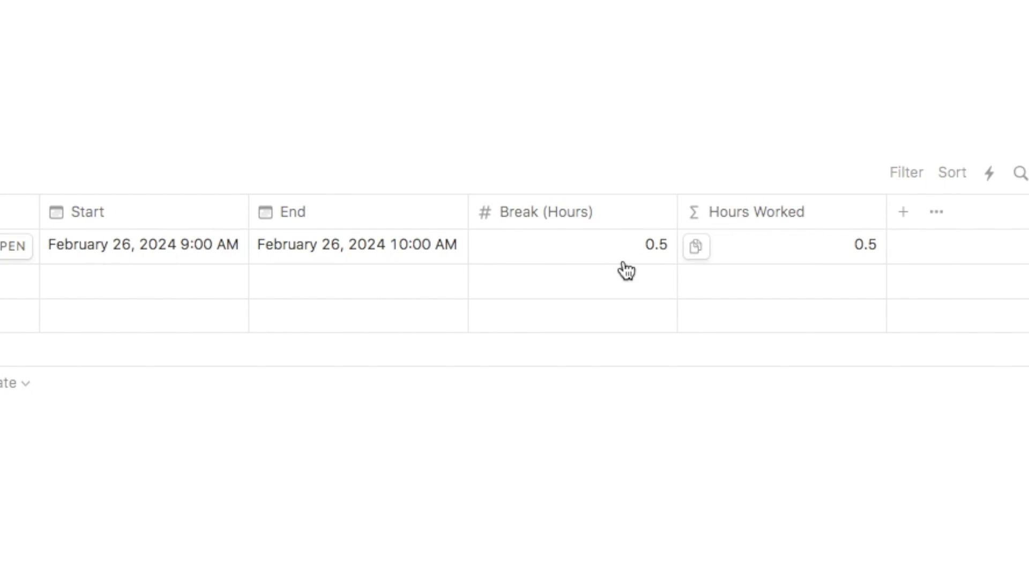
Change the first entry's End time to 10:43 AM on February 26, 2024
{"action": "left_click", "coordinate": [391, 259]}
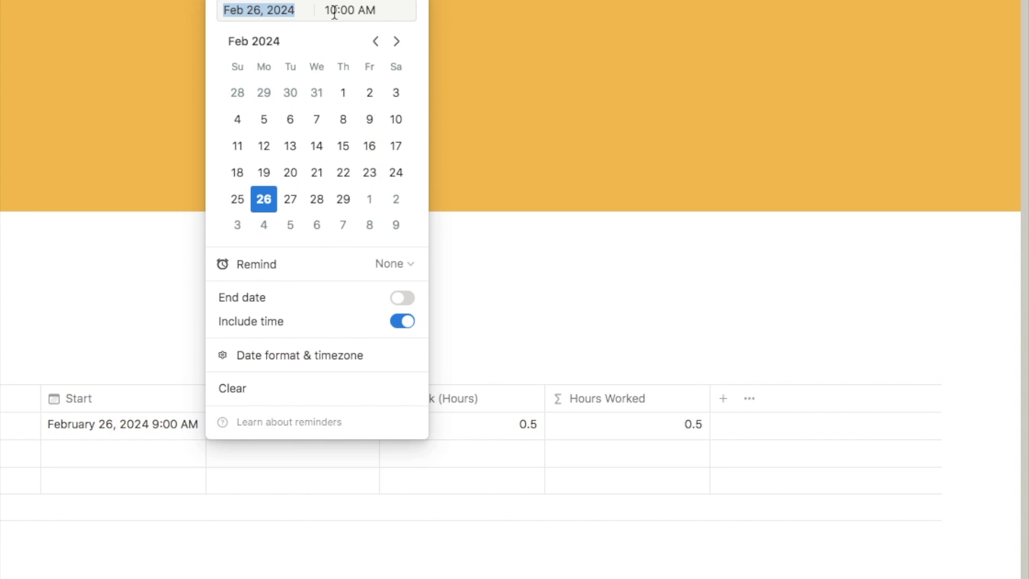
{"action": "left_click", "coordinate": [352, 11]}
{"action": "key", "text": "BackSpace"}
{"action": "key", "text": "BackSpace"}
{"action": "type", "text": "43"}
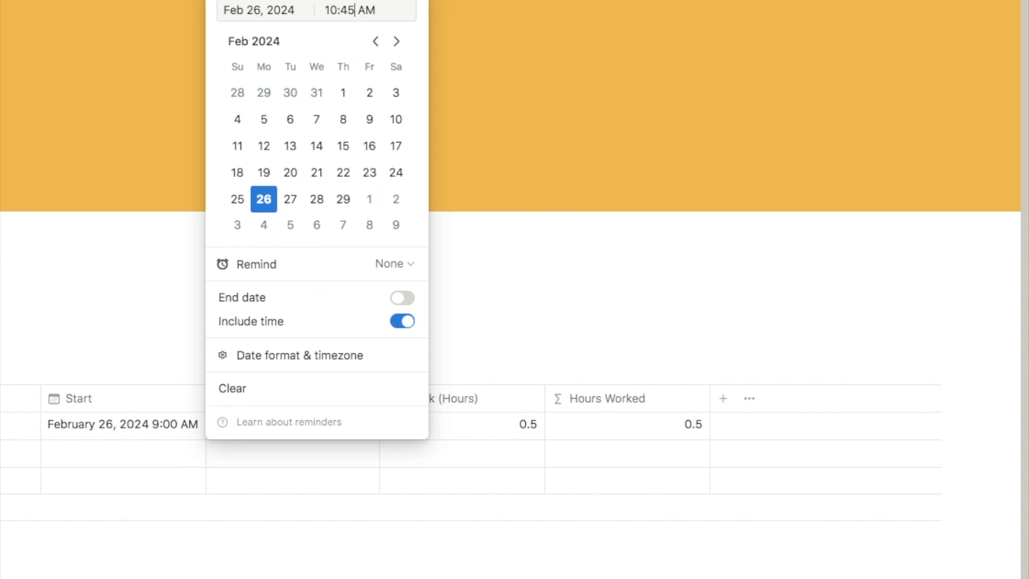
{"action": "key", "text": "Escape"}
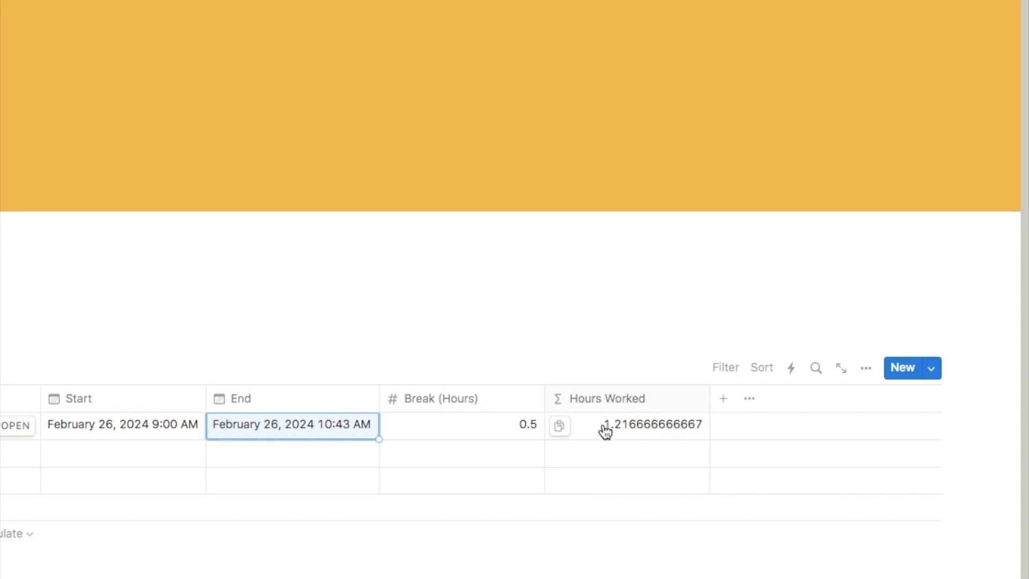
Reopen the Hours Worked formula and insert round(100* in front of the existing expression
{"action": "left_click", "coordinate": [593, 400]}
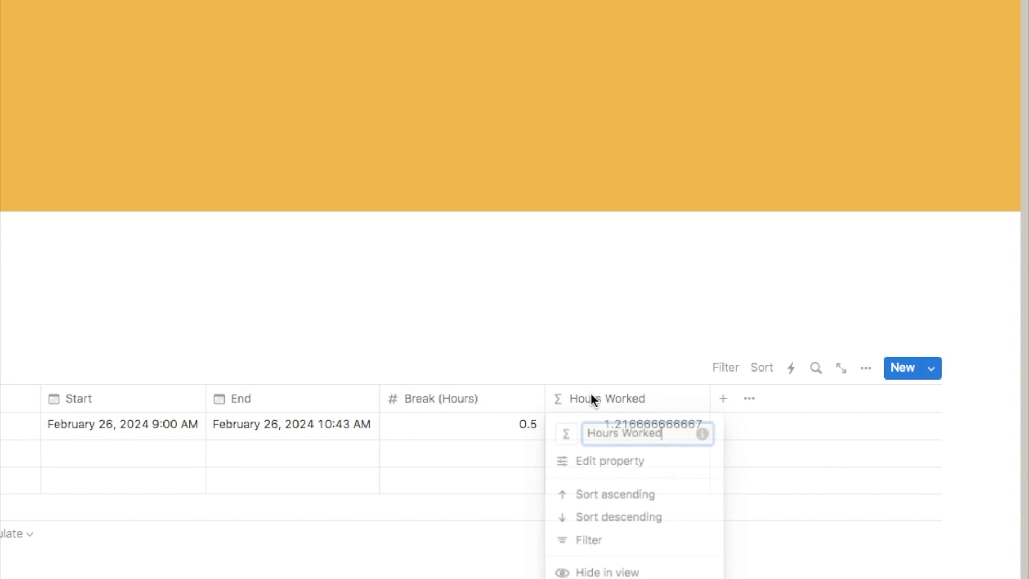
{"action": "left_click", "coordinate": [593, 462]}
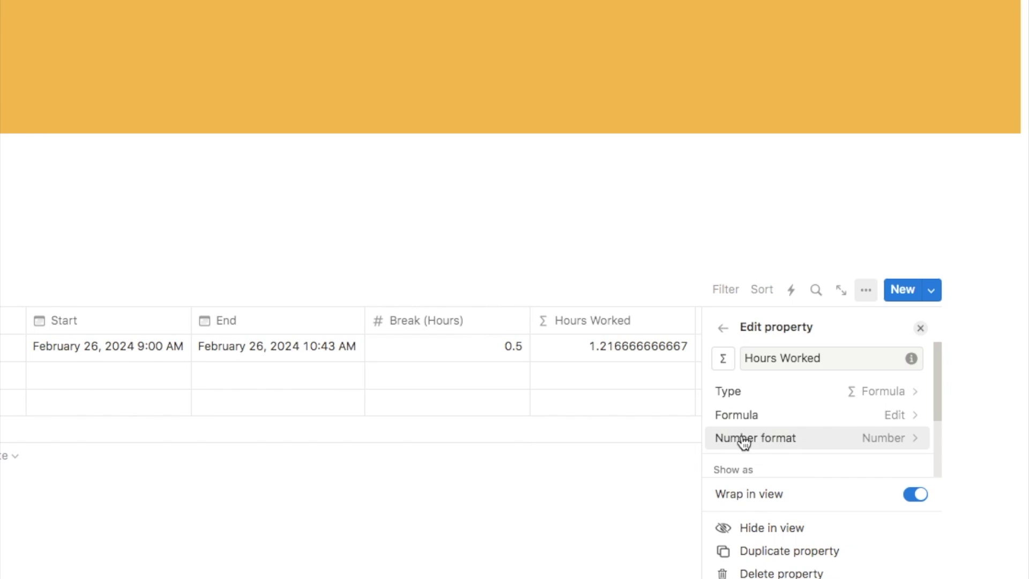
{"action": "left_click", "coordinate": [758, 416]}
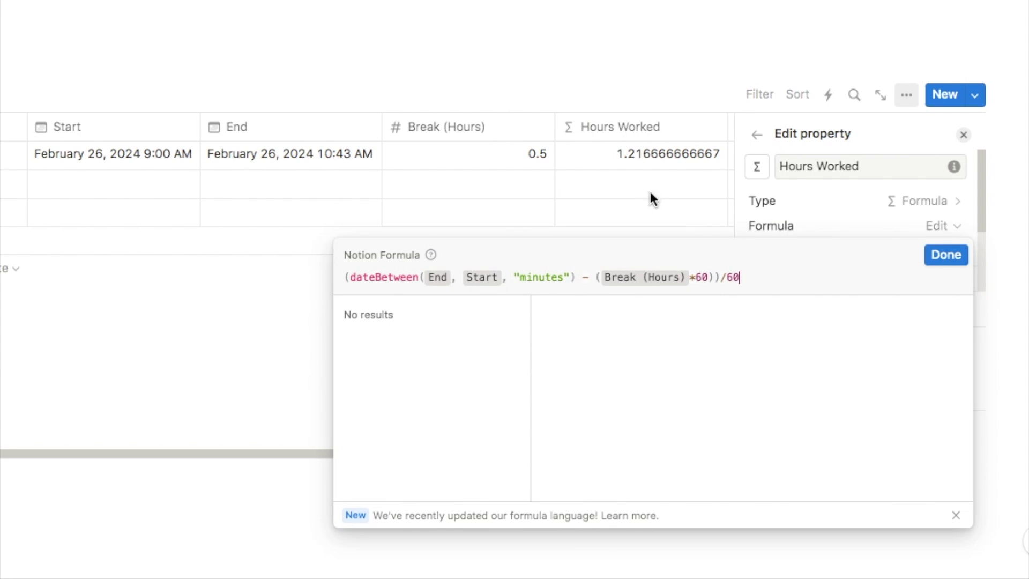
{"action": "left_click", "coordinate": [344, 277]}
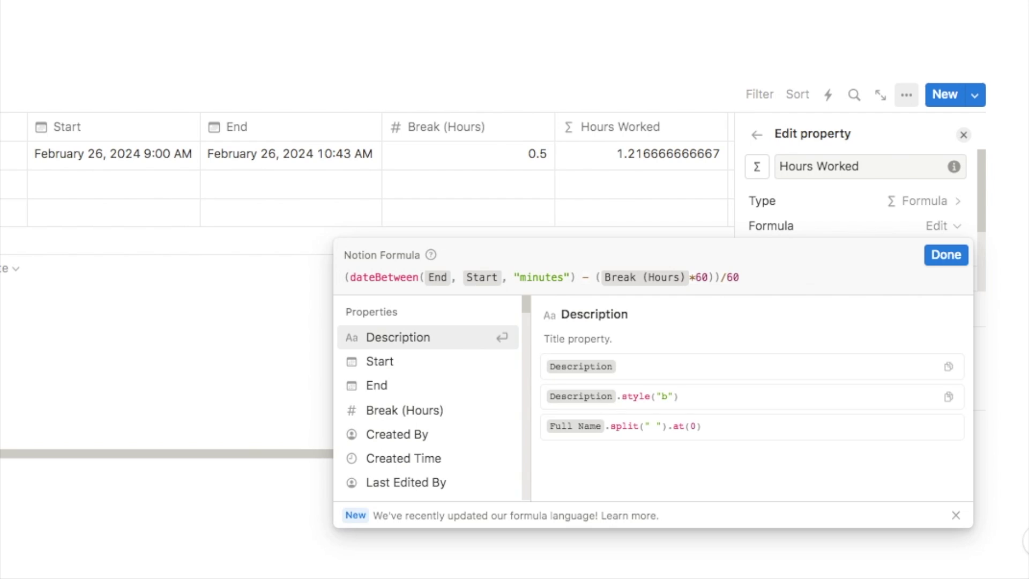
{"action": "type", "text": "round("}
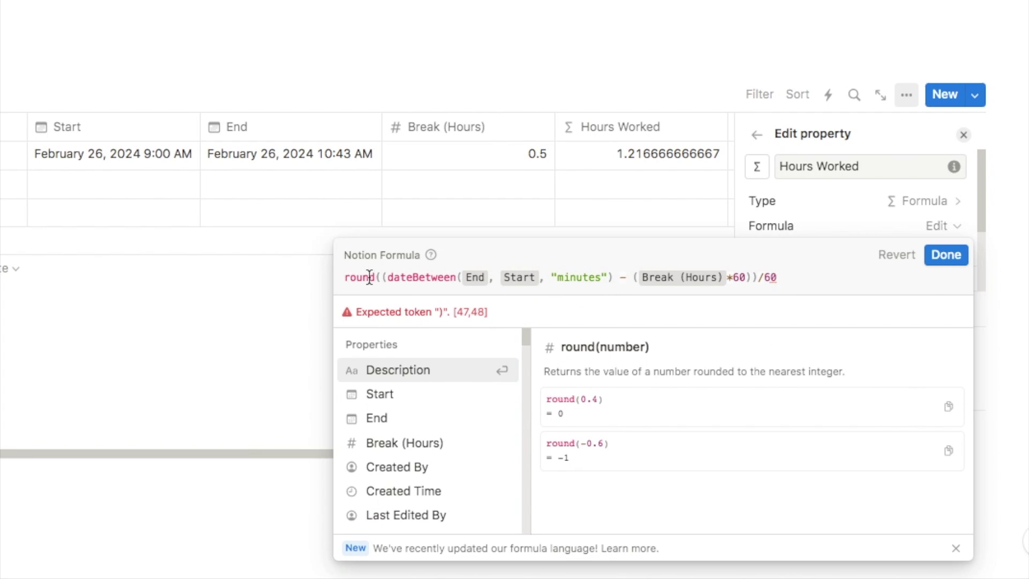
{"action": "type", "text": "100"}
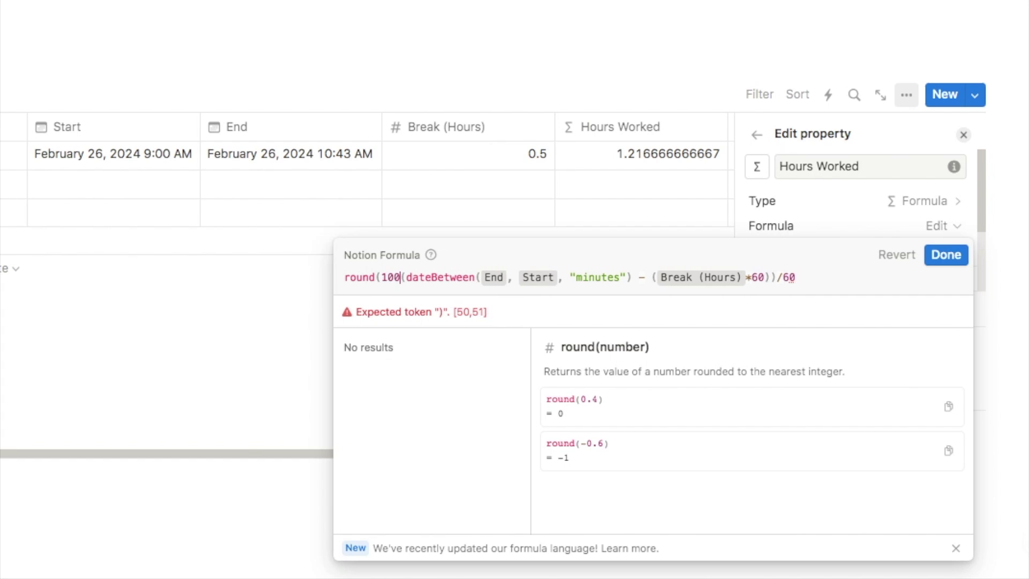
{"action": "type", "text": "*"}
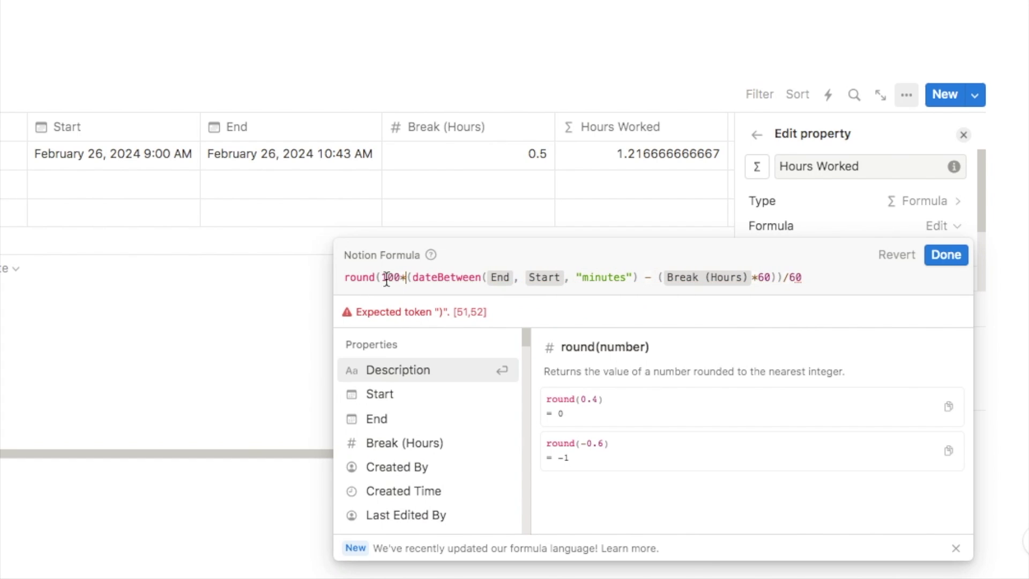
Close the round function after /60, divide it by 100, save the Hours Worked formula and close the property settings
{"action": "left_click", "coordinate": [817, 280]}
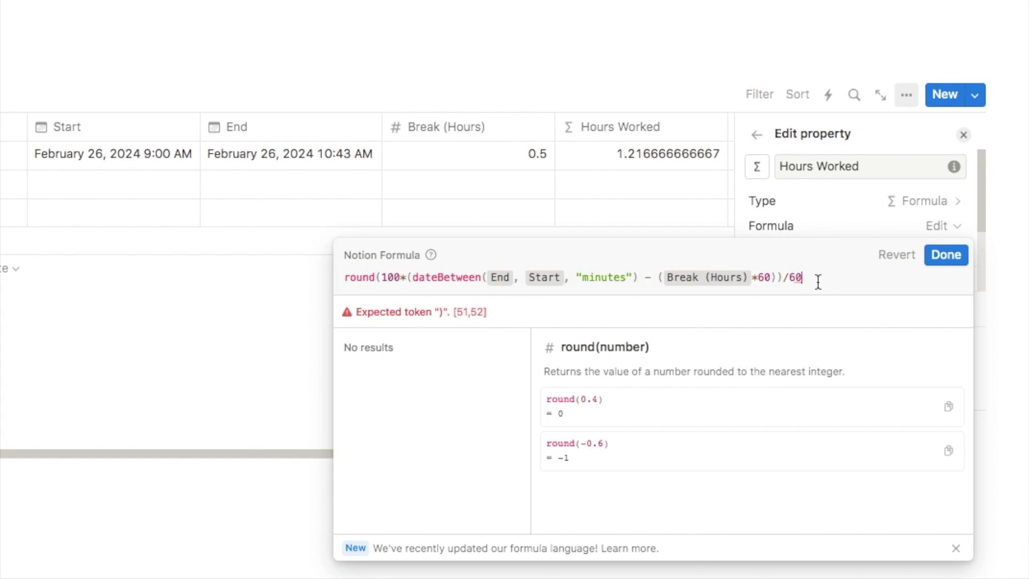
{"action": "type", "text": ")"}
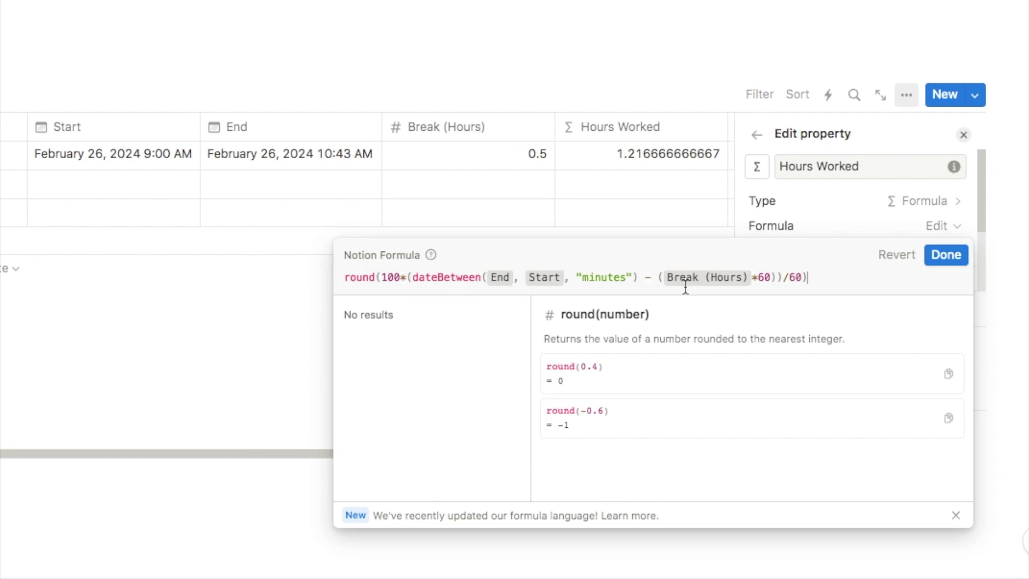
{"action": "type", "text": "/"}
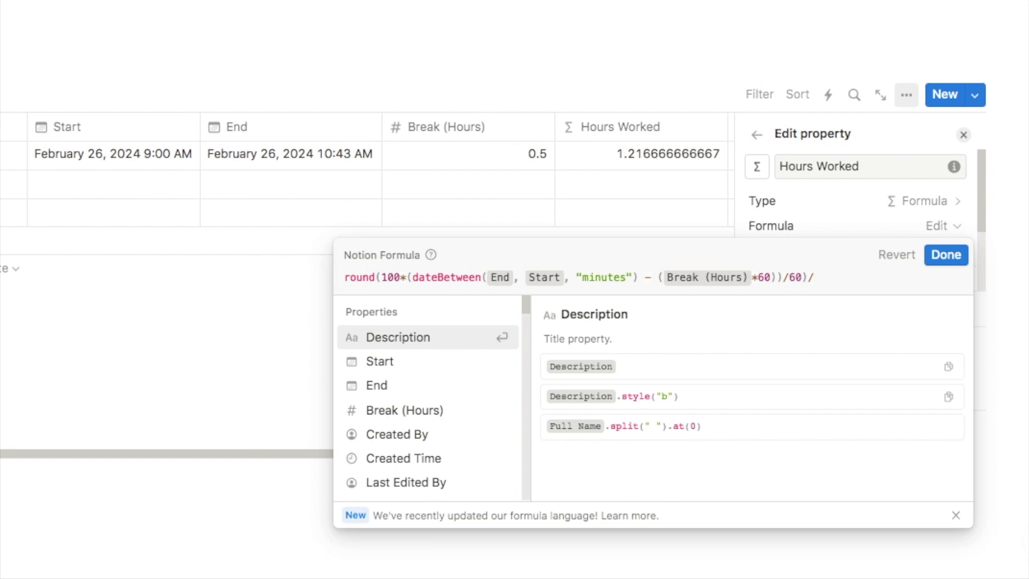
{"action": "type", "text": "100"}
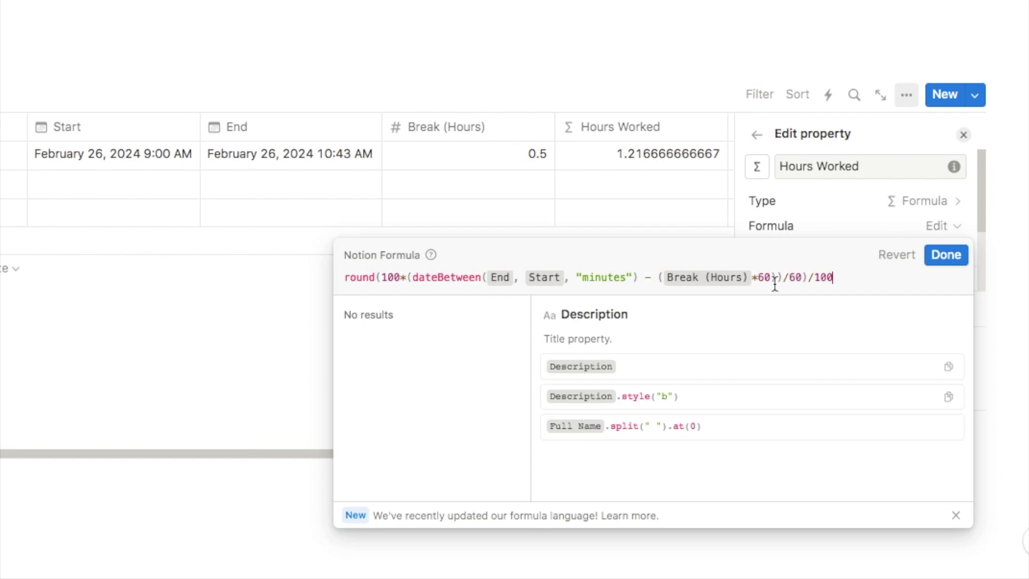
{"action": "left_click", "coordinate": [946, 256]}
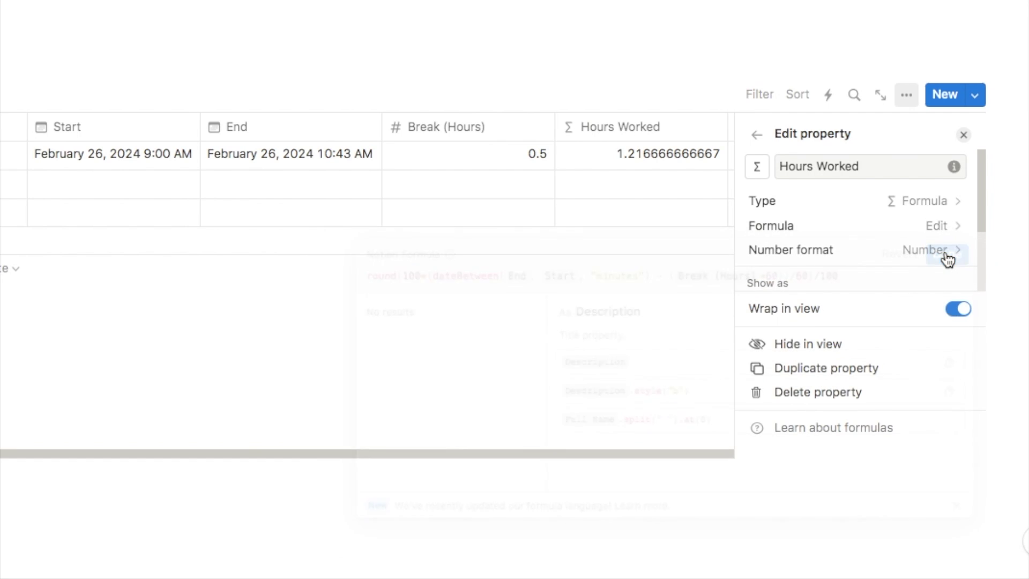
{"action": "left_click", "coordinate": [963, 135]}
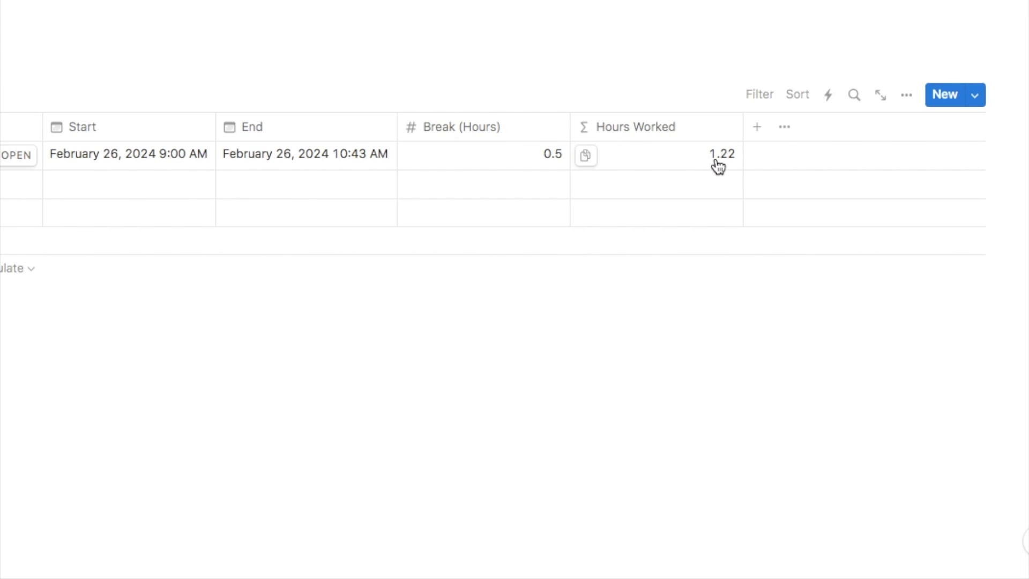
Delete the two empty rows below the first timesheet entry
{"action": "left_click", "coordinate": [73, 341]}
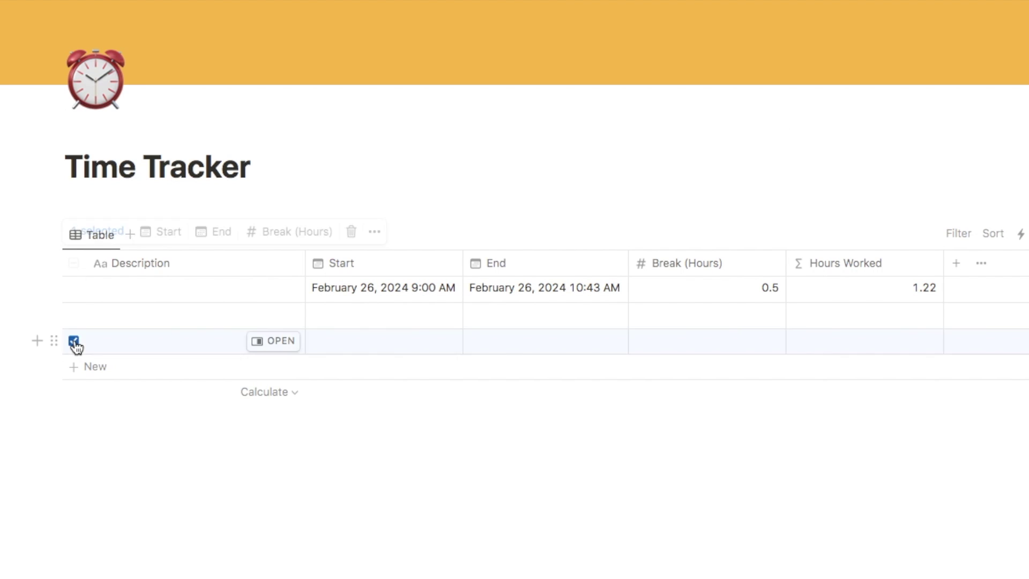
{"action": "left_click", "coordinate": [74, 315]}
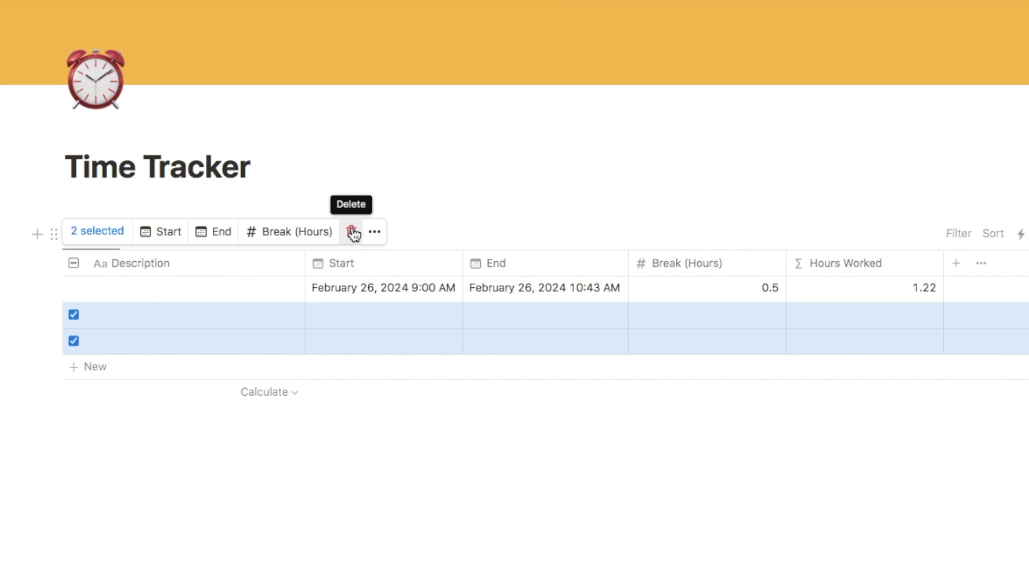
{"action": "left_click", "coordinate": [351, 231]}
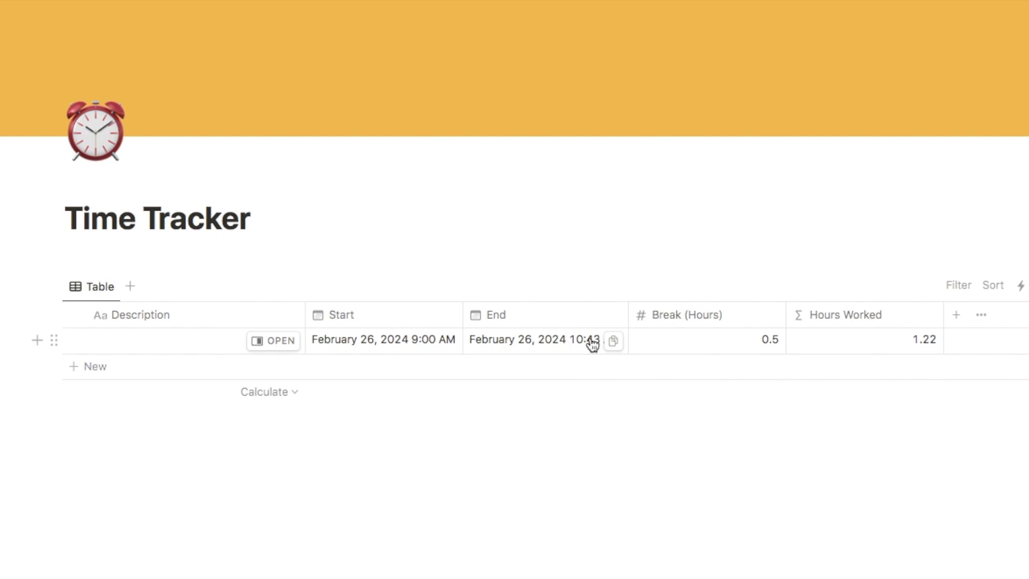
Add blank lines between the Time Tracker title and the table, and place the cursor in the middle one
{"action": "left_click", "coordinate": [105, 259]}
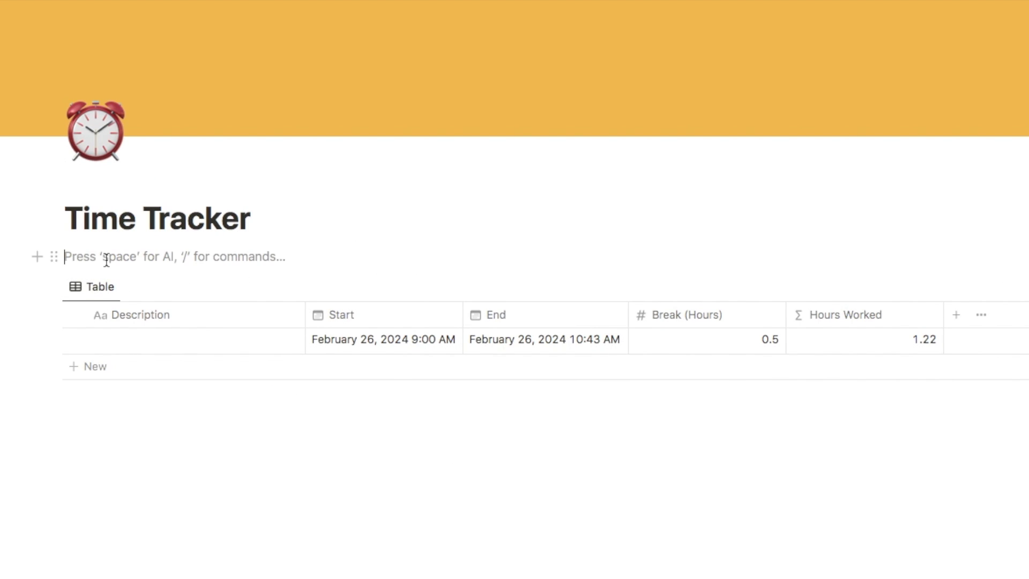
{"action": "key", "text": "Return"}
{"action": "key", "text": "Return"}
{"action": "left_click", "coordinate": [160, 281]}
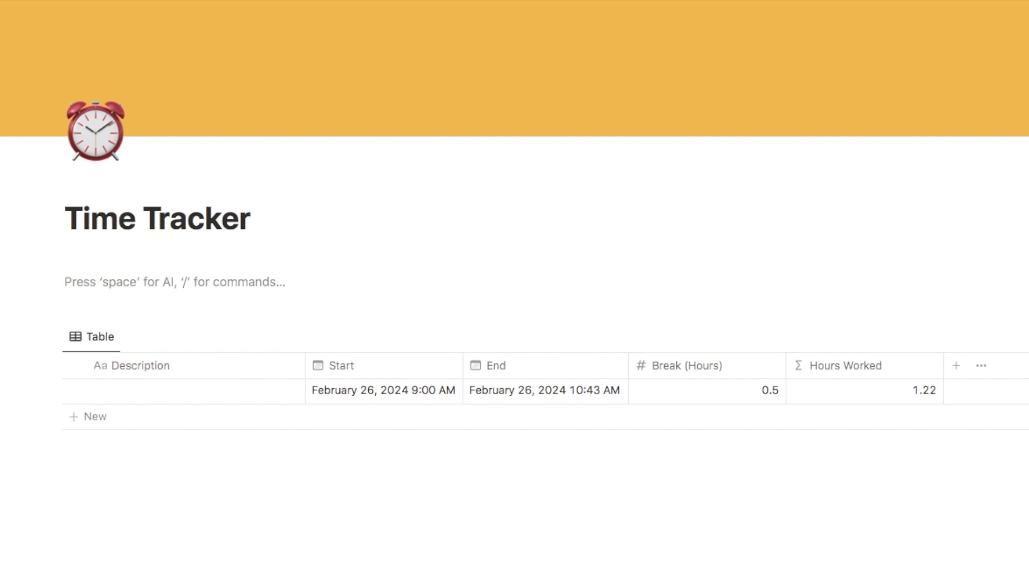
Insert a button above the table, name it New Session and give it the playback play icon
{"action": "type", "text": "/butt"}
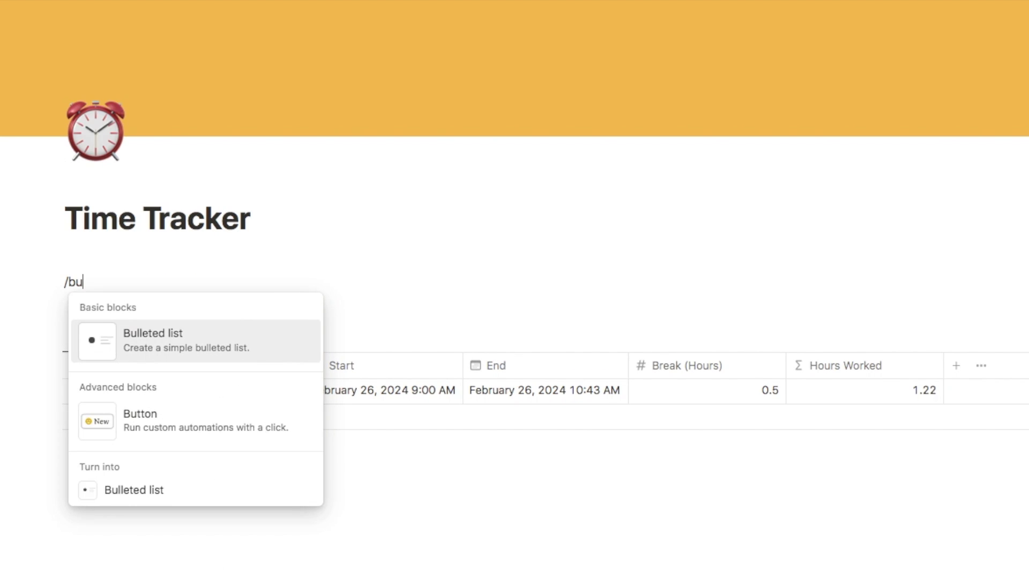
{"action": "left_click", "coordinate": [166, 351]}
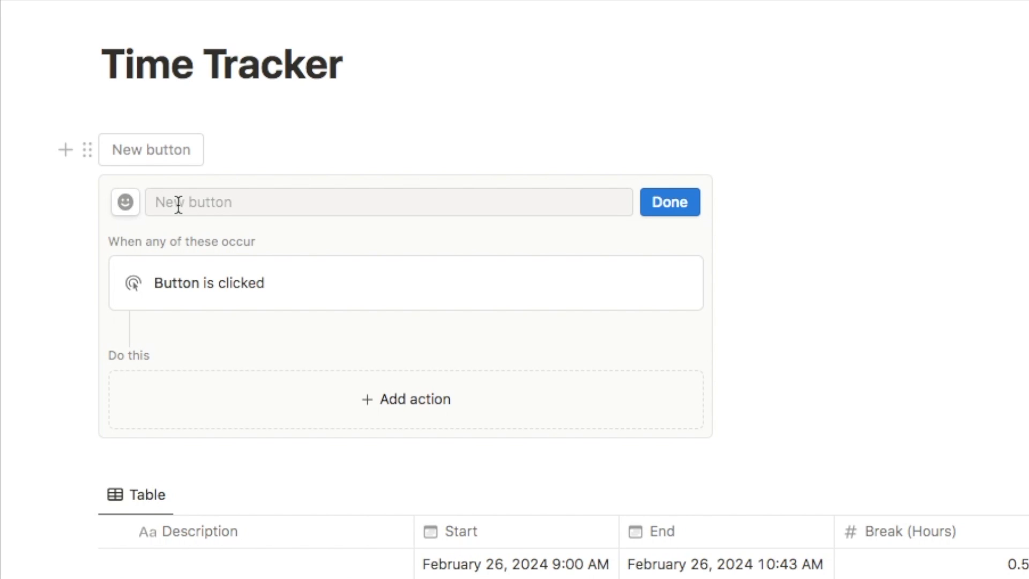
{"action": "left_click", "coordinate": [178, 204]}
{"action": "type", "text": "New Session"}
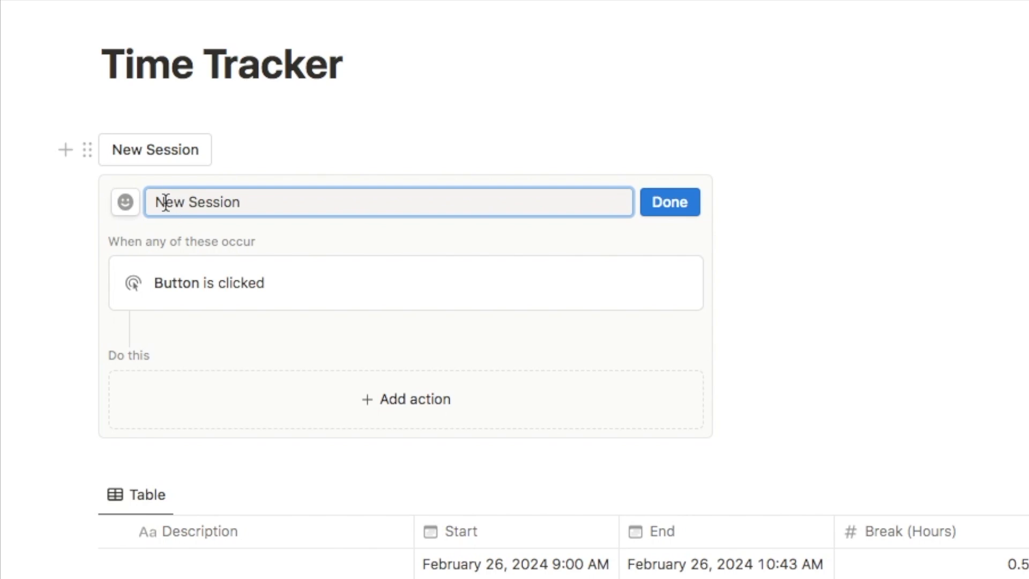
{"action": "left_click", "coordinate": [125, 203]}
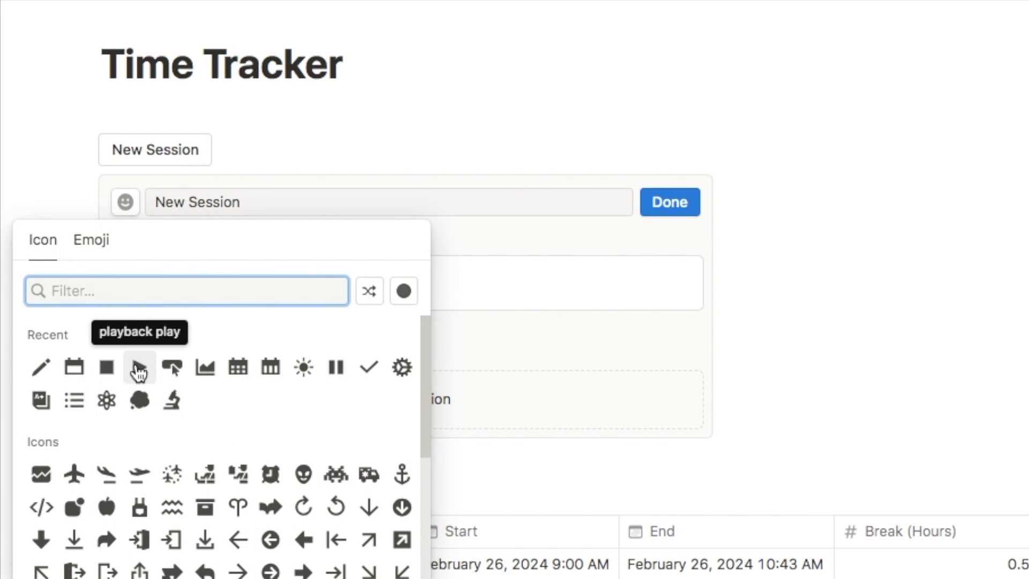
{"action": "left_click", "coordinate": [138, 369]}
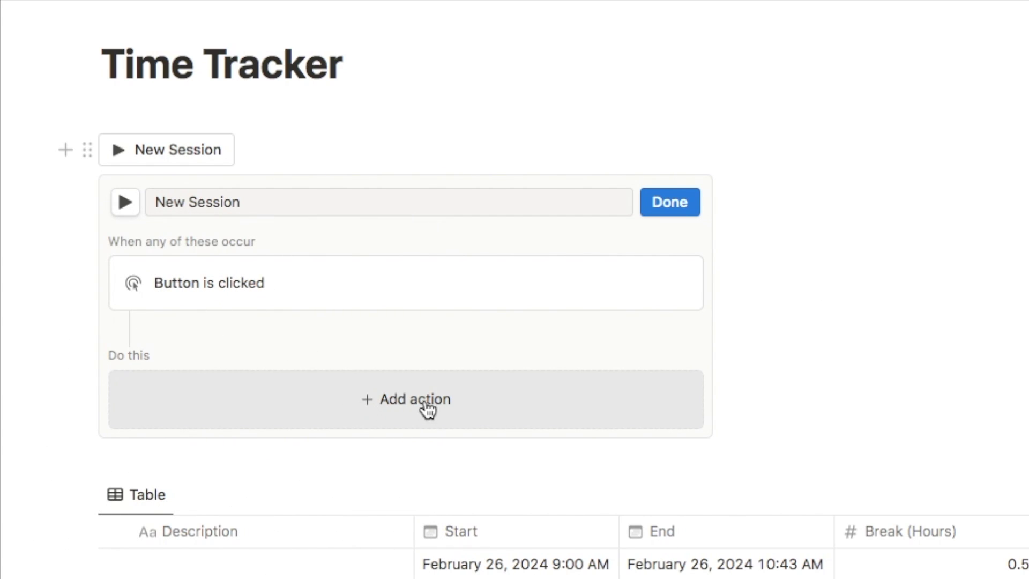
Add an action to the New Session button that adds a page to the Timesheet 1 database
{"action": "left_click", "coordinate": [407, 404]}
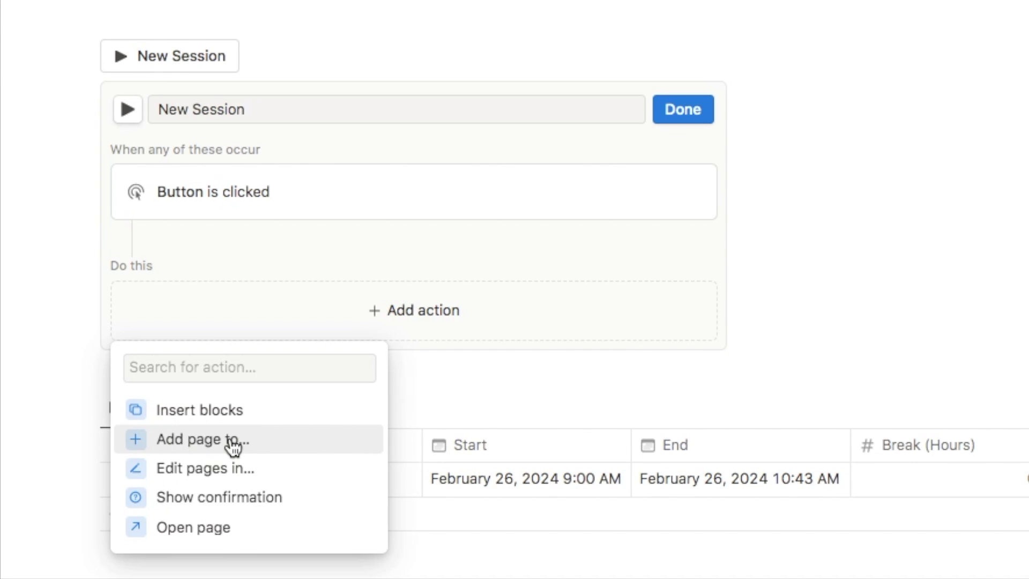
{"action": "left_click", "coordinate": [207, 446]}
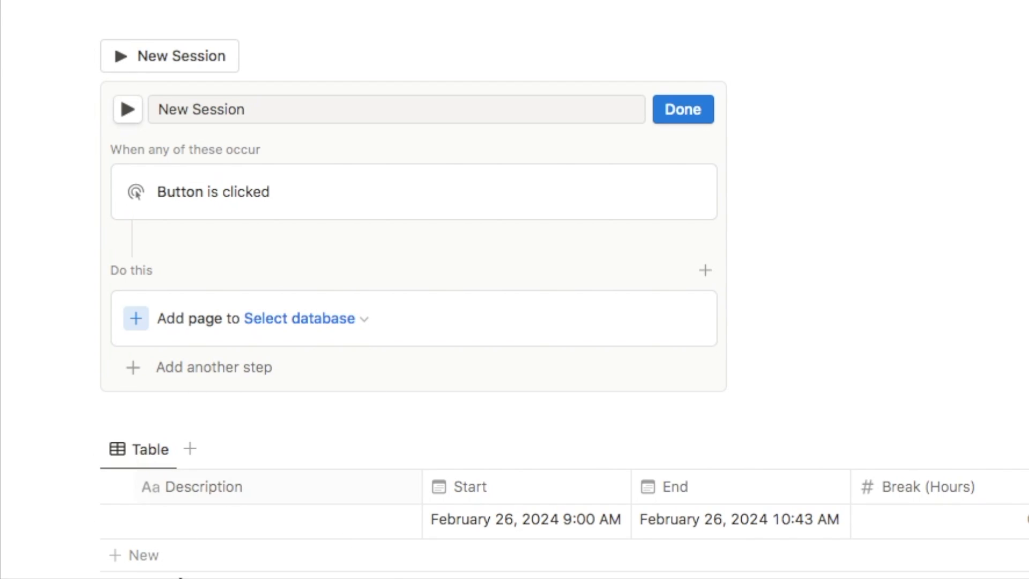
{"action": "left_click", "coordinate": [300, 322]}
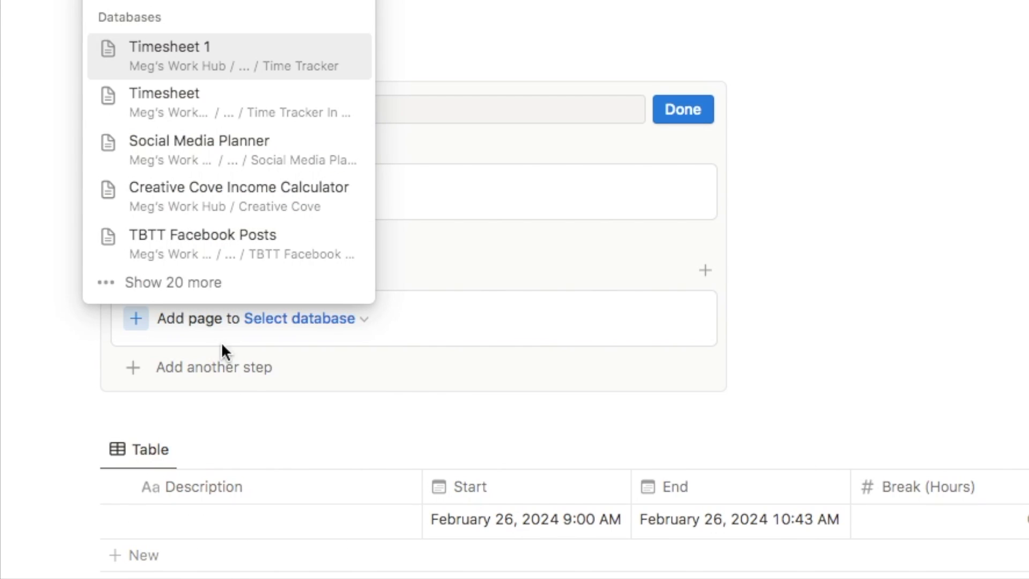
{"action": "left_click", "coordinate": [194, 57]}
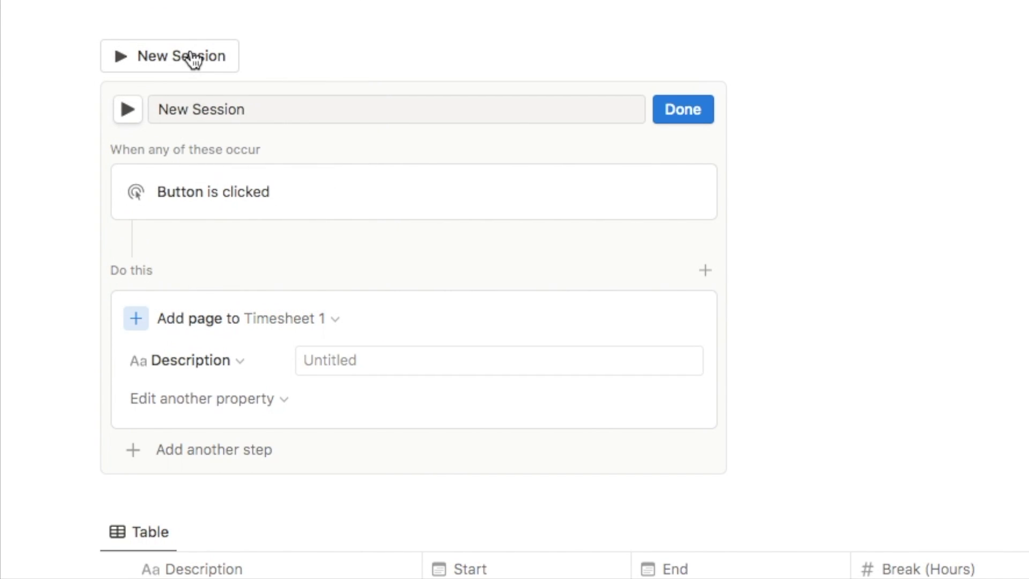
Replace the Description property in the add-page action with Start and set its value to Now
{"action": "scroll", "coordinate": [268, 369], "scroll_direction": "down", "scroll_amount": 2}
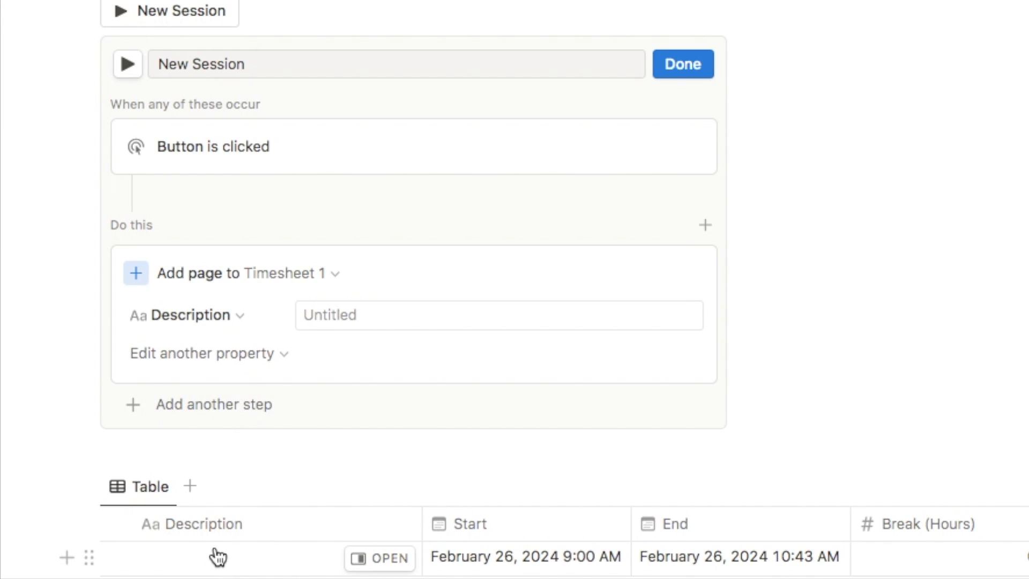
{"action": "left_click", "coordinate": [211, 314]}
{"action": "left_click", "coordinate": [103, 466]}
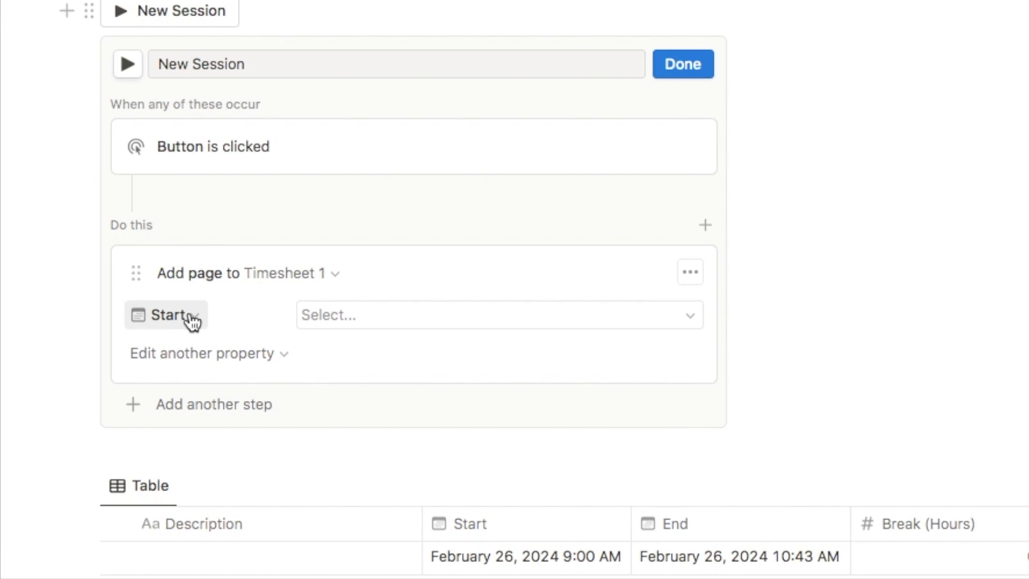
{"action": "left_click", "coordinate": [316, 318]}
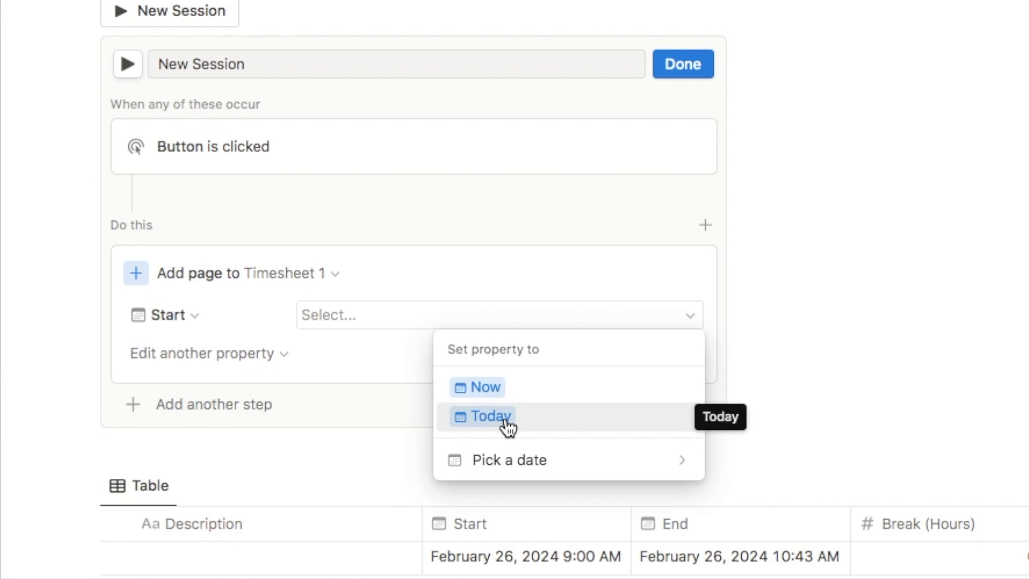
{"action": "left_click", "coordinate": [510, 394]}
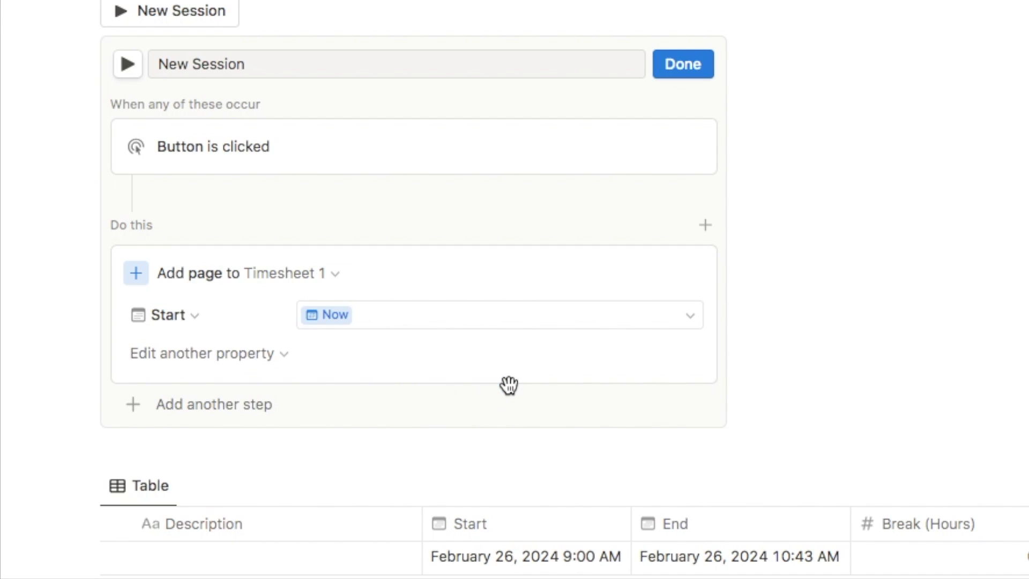
Finish the New Session button setup and run the button once to add a timesheet entry
{"action": "left_click", "coordinate": [682, 65]}
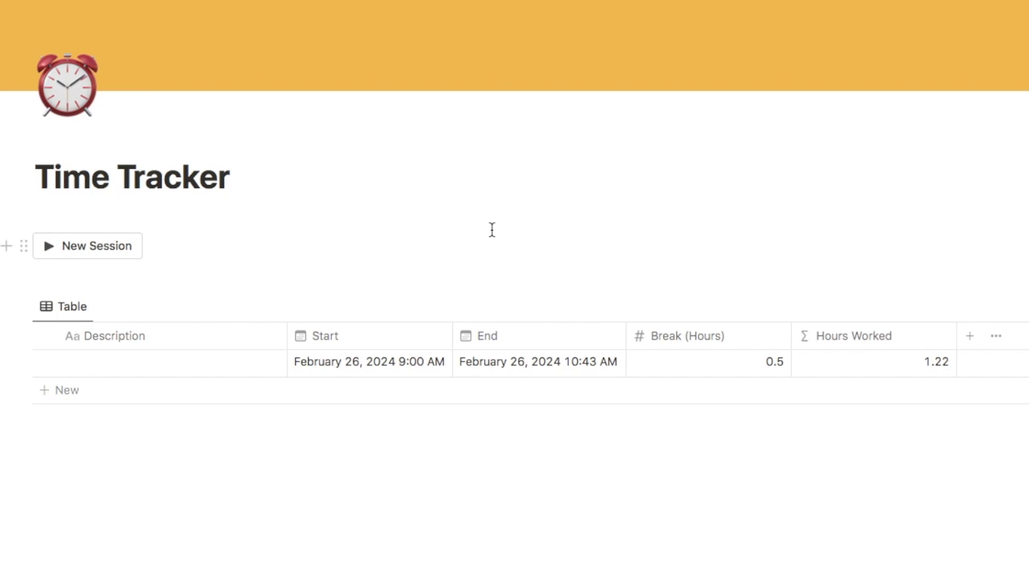
{"action": "left_click", "coordinate": [104, 259]}
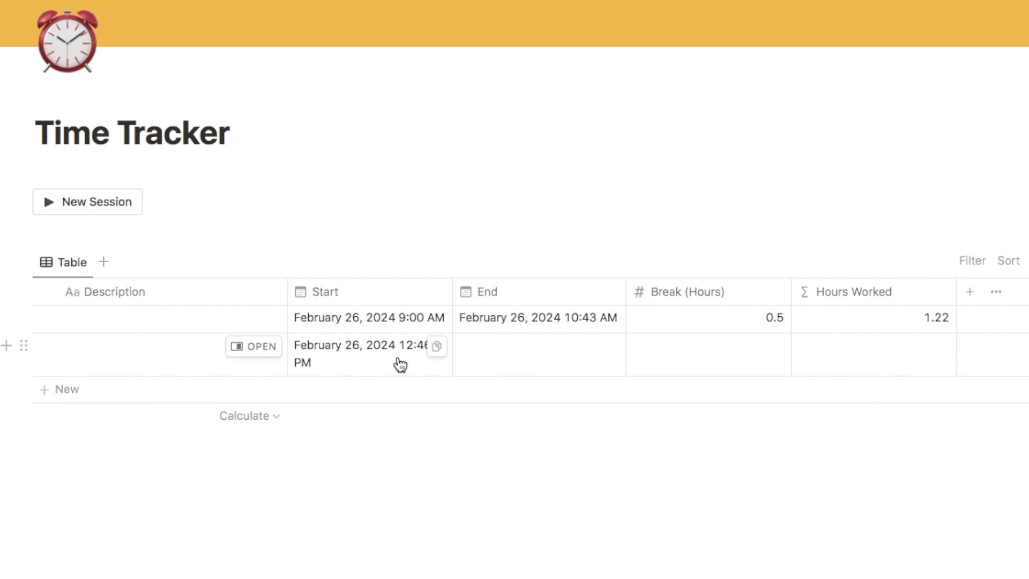
{"action": "scroll", "coordinate": [379, 452], "scroll_direction": "up", "scroll_amount": 1}
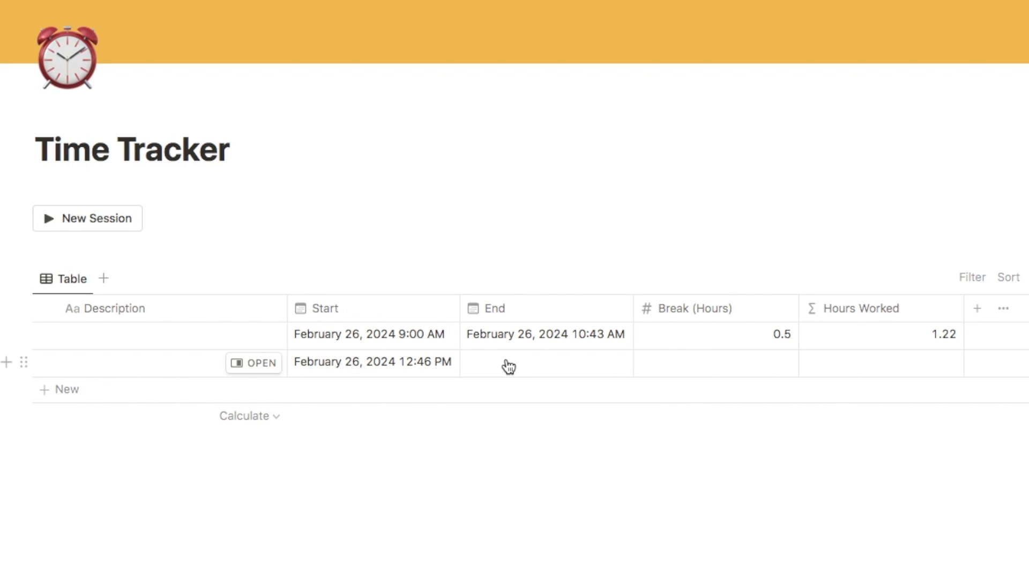
Insert a second button below New Session, name it End Session and give it the solid square icon
{"action": "left_click", "coordinate": [63, 247]}
{"action": "key", "text": "Return"}
{"action": "key", "text": "Up"}
{"action": "type", "text": "/butt"}
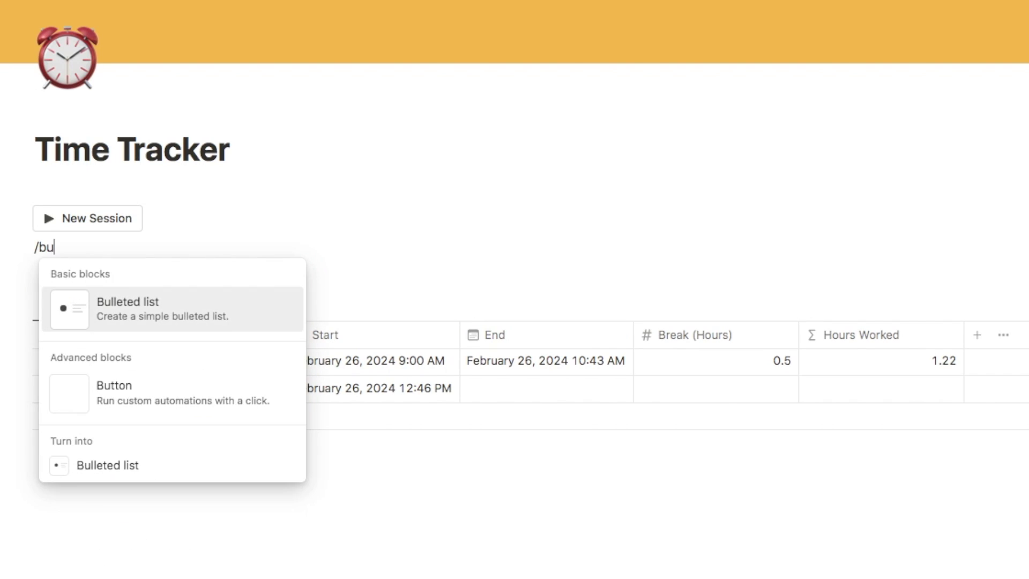
{"action": "left_click", "coordinate": [110, 314]}
{"action": "left_click", "coordinate": [176, 122]}
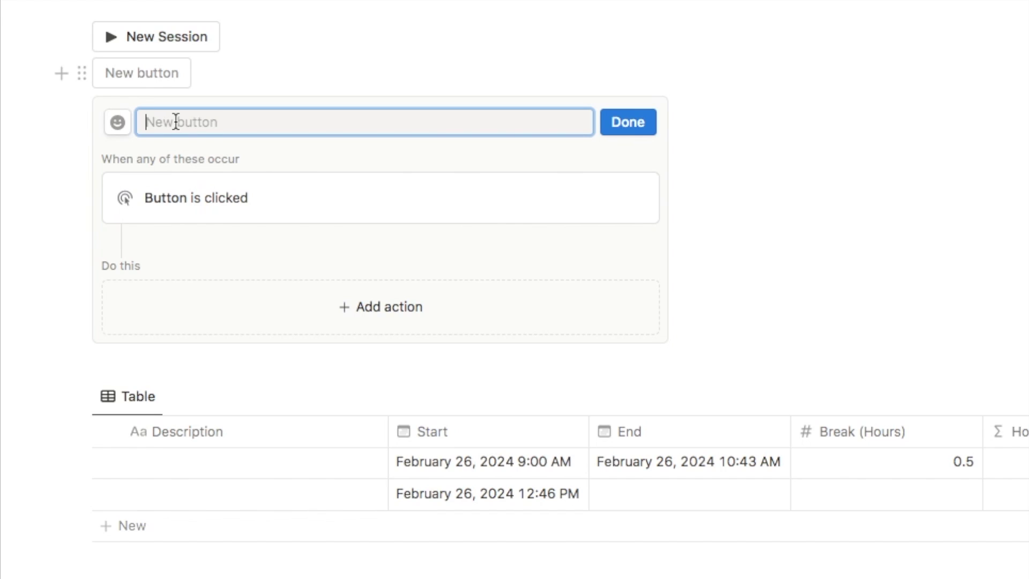
{"action": "type", "text": "End Session"}
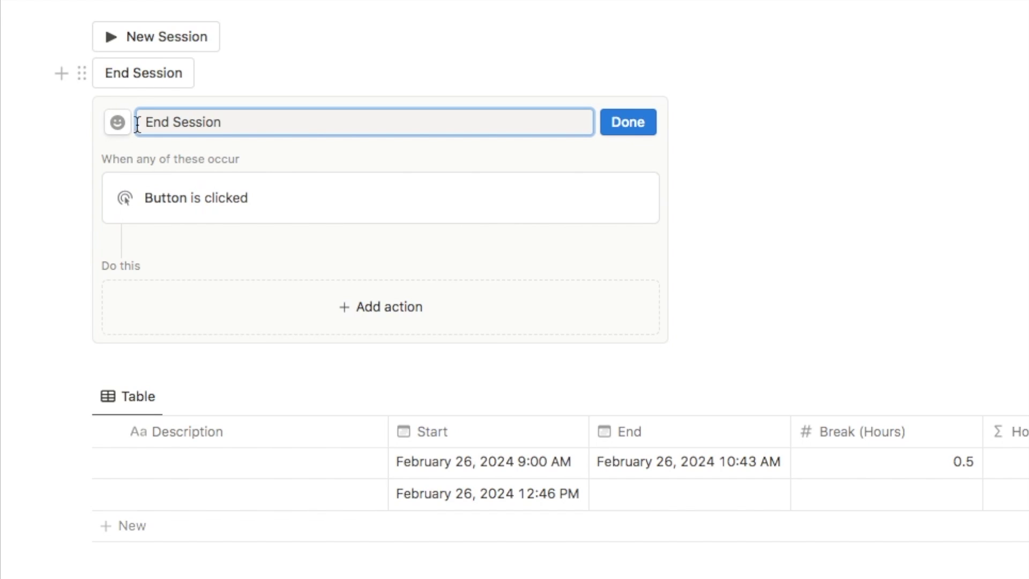
{"action": "left_click", "coordinate": [117, 122]}
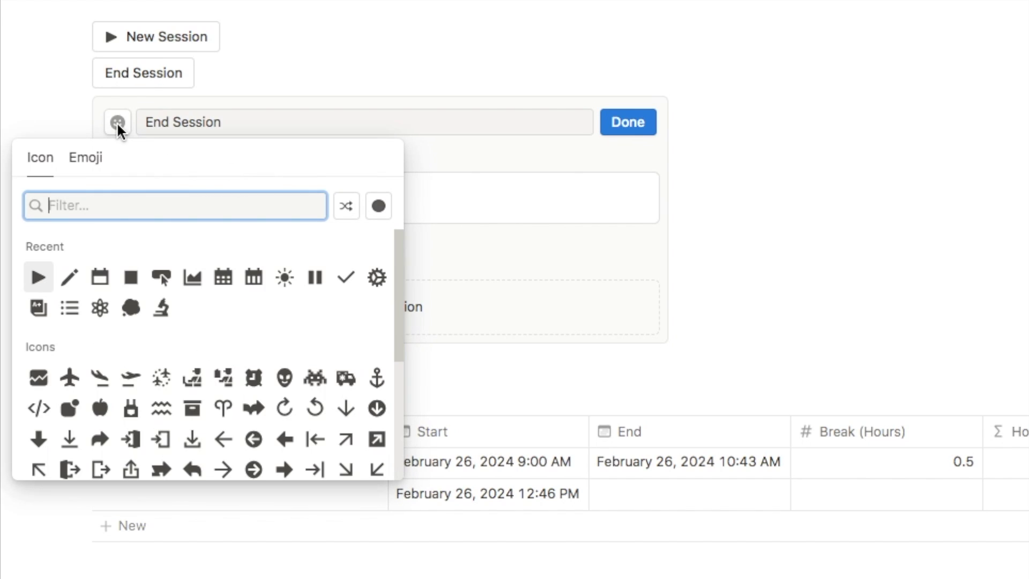
{"action": "left_click", "coordinate": [130, 277]}
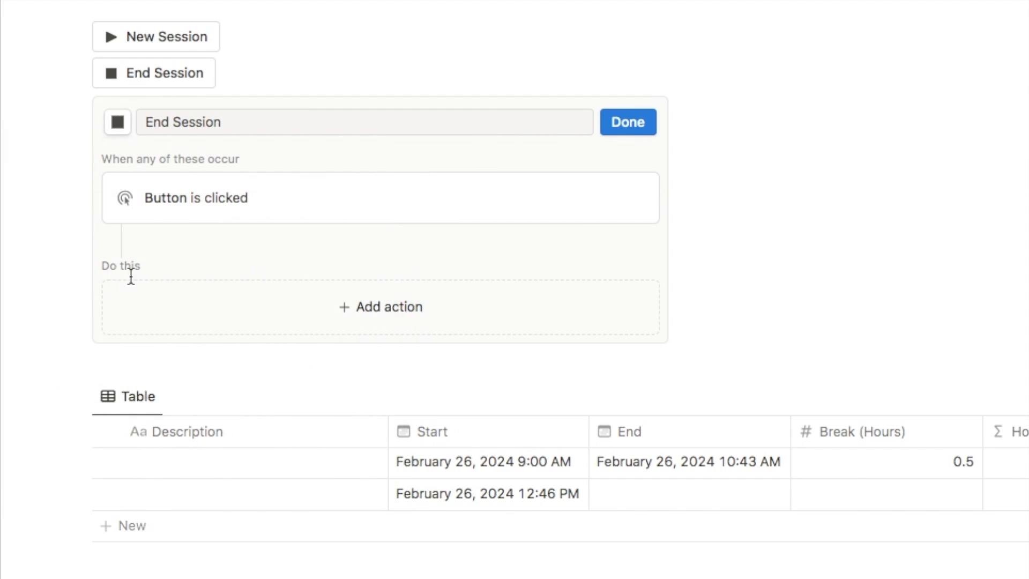
Add an action to the End Session button that edits pages in the Timesheet 1 database
{"action": "left_click", "coordinate": [360, 309]}
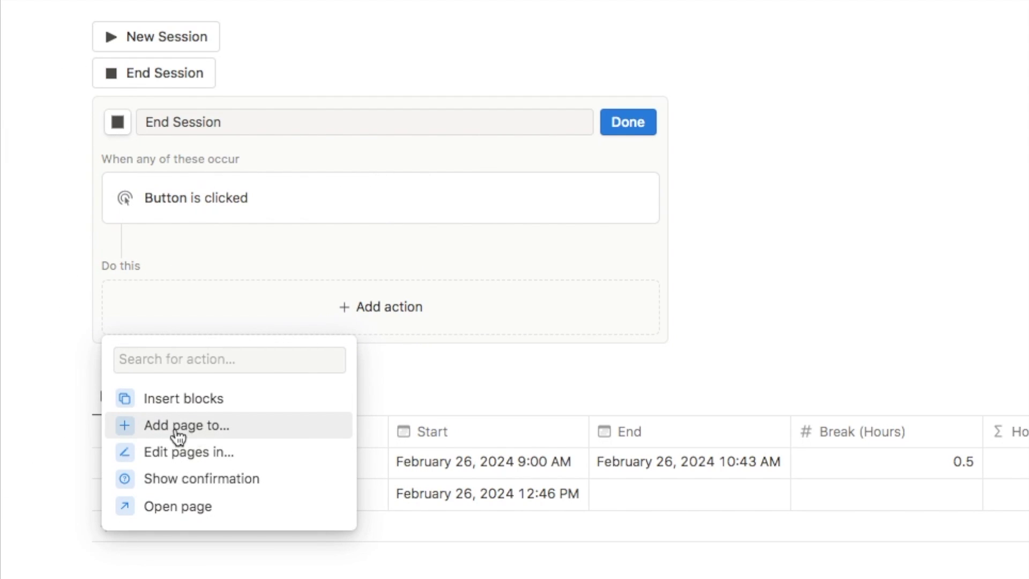
{"action": "left_click", "coordinate": [217, 456]}
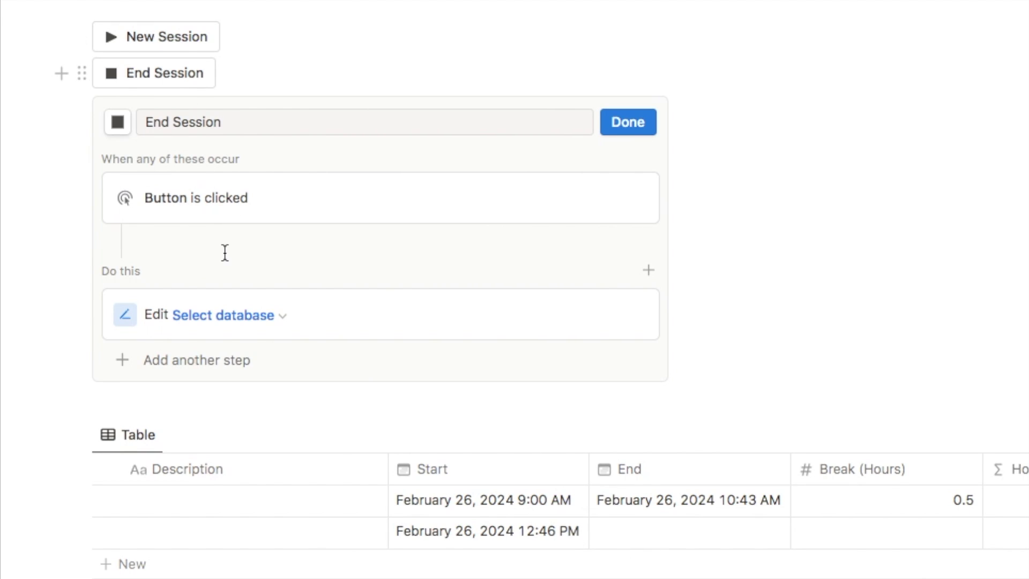
{"action": "left_click", "coordinate": [224, 316]}
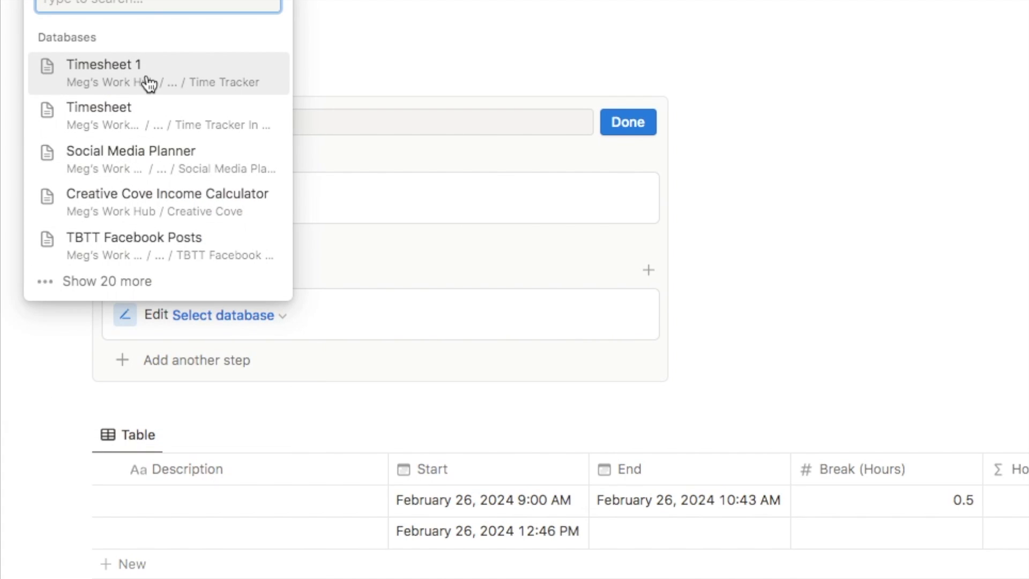
{"action": "left_click", "coordinate": [147, 82]}
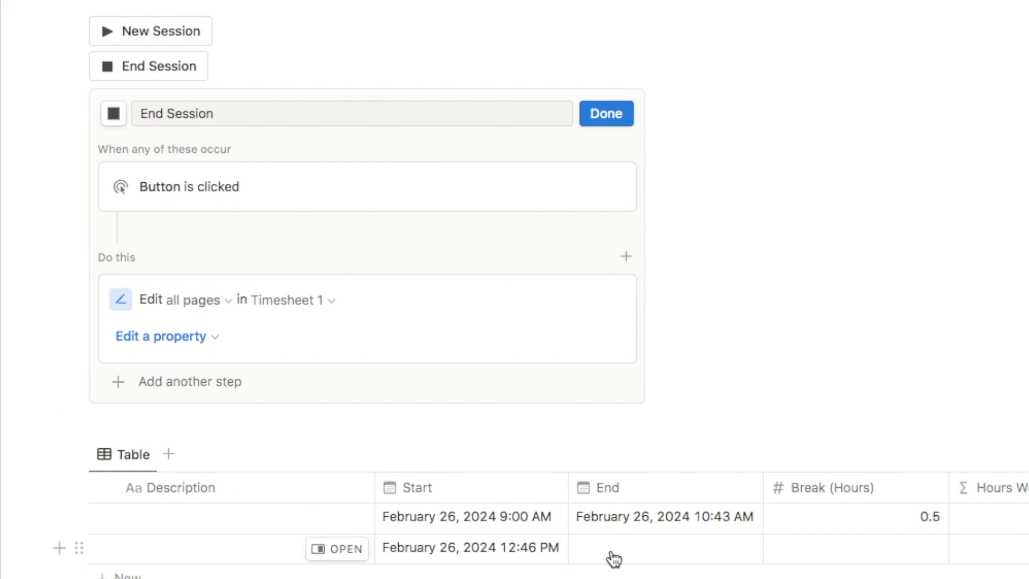
Filter the pages that End Session edits to those whose Start date is Today
{"action": "left_click", "coordinate": [196, 300]}
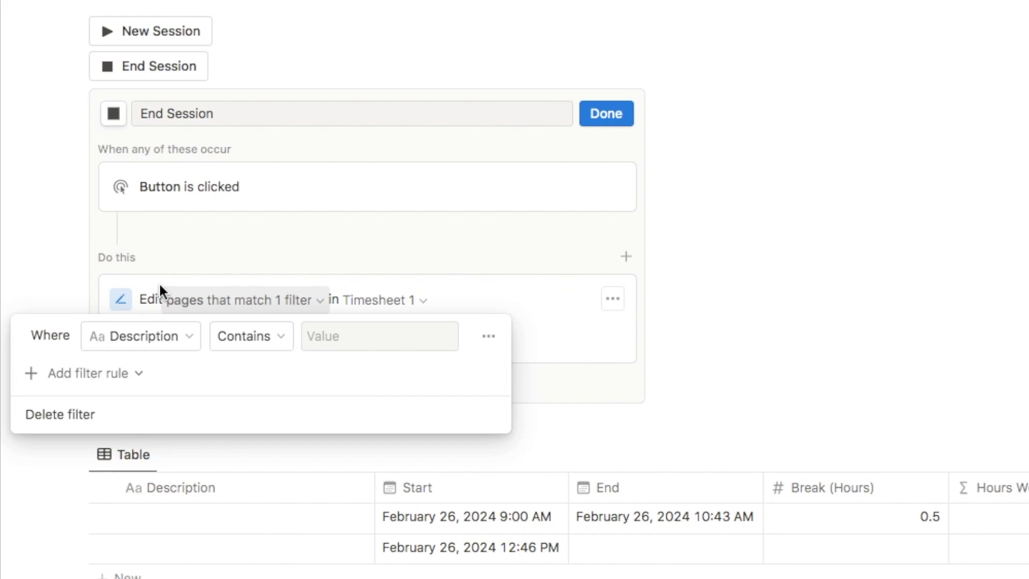
{"action": "left_click", "coordinate": [156, 337]}
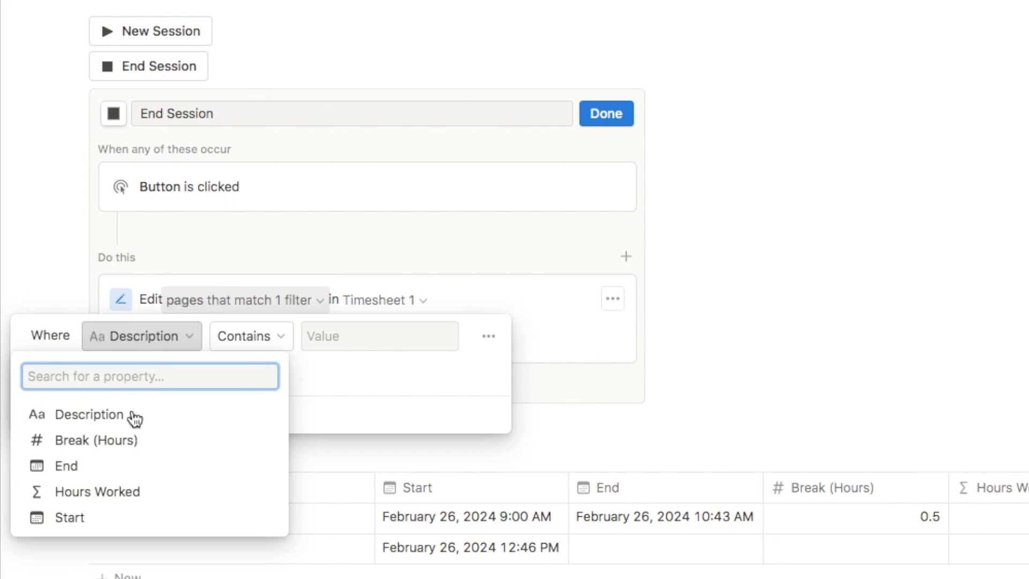
{"action": "left_click", "coordinate": [81, 522]}
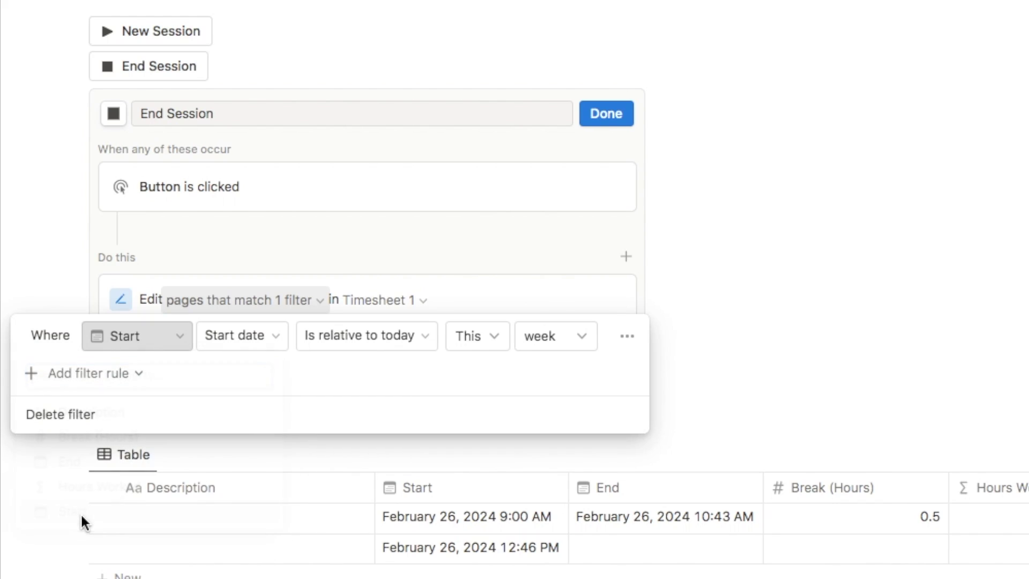
{"action": "left_click", "coordinate": [325, 343]}
{"action": "left_click", "coordinate": [315, 375]}
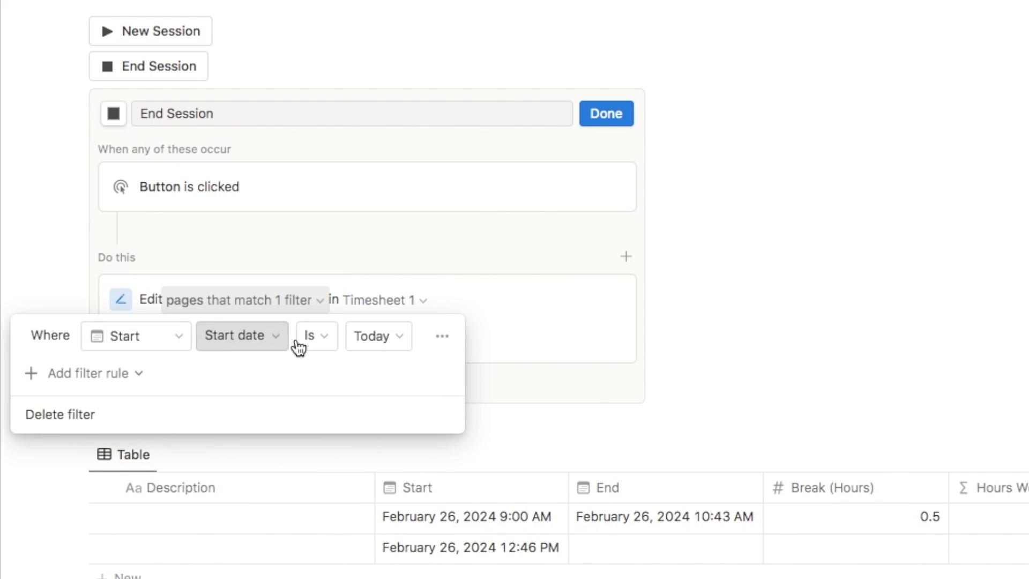
Add a second filter rule to the edit action, requiring that the End property is empty
{"action": "left_click", "coordinate": [83, 374]}
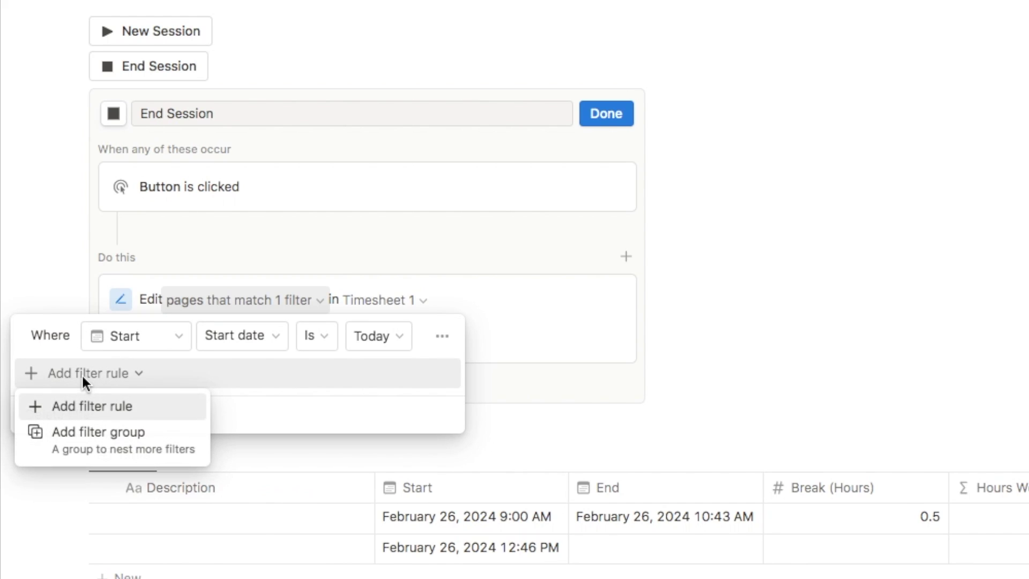
{"action": "left_click", "coordinate": [84, 408]}
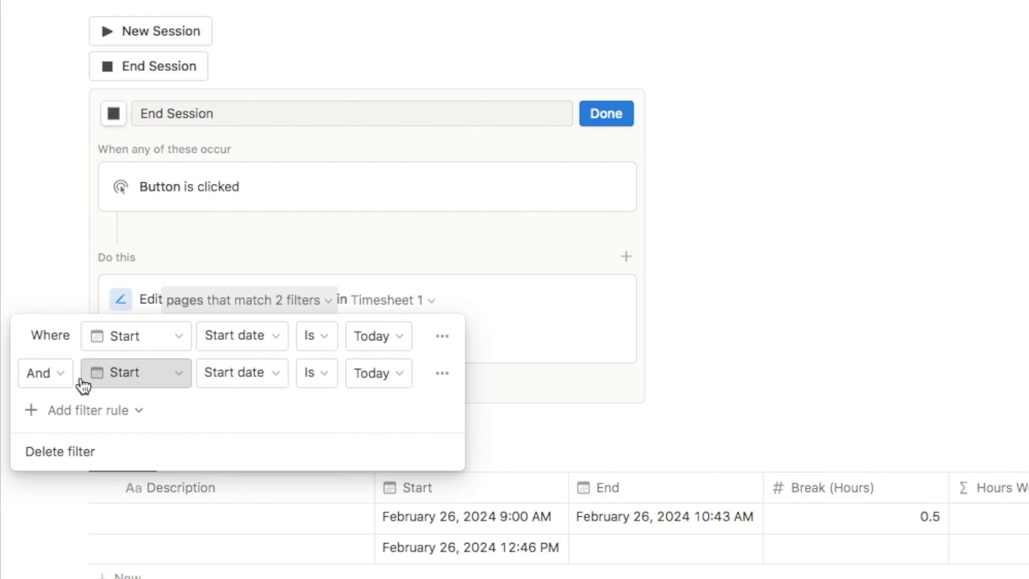
{"action": "left_click", "coordinate": [128, 374]}
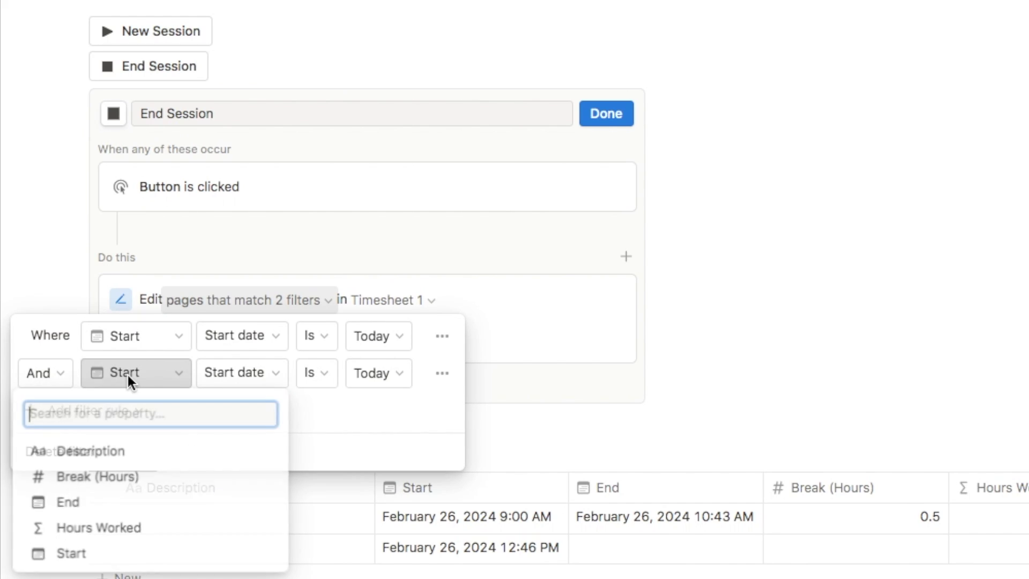
{"action": "left_click", "coordinate": [83, 500]}
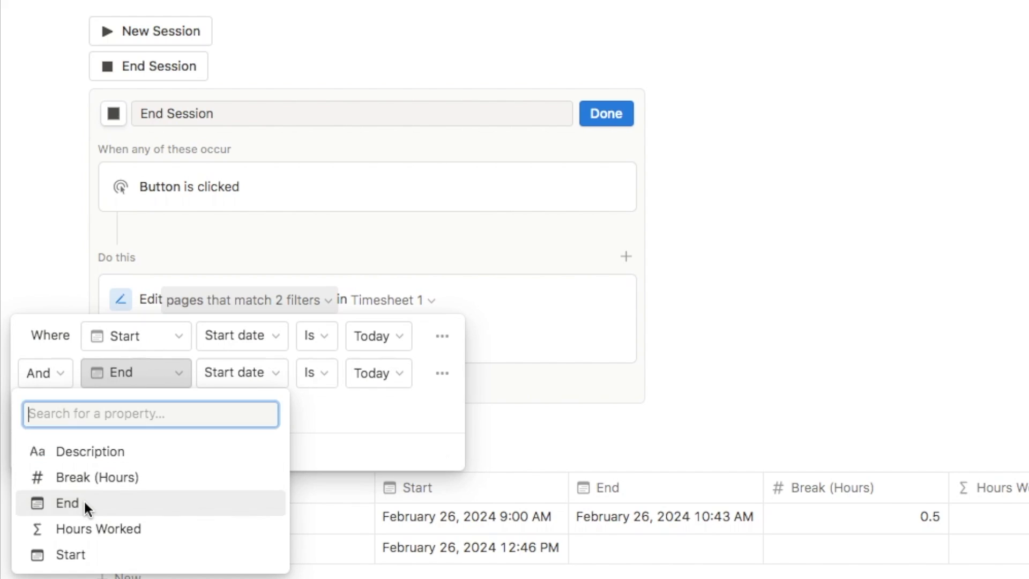
{"action": "left_click", "coordinate": [321, 381]}
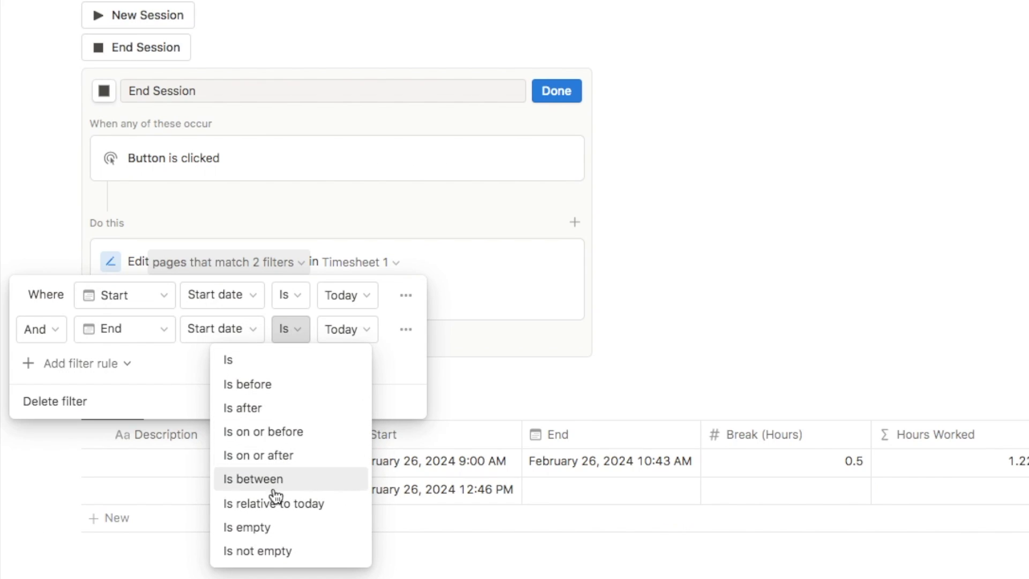
{"action": "left_click", "coordinate": [255, 530]}
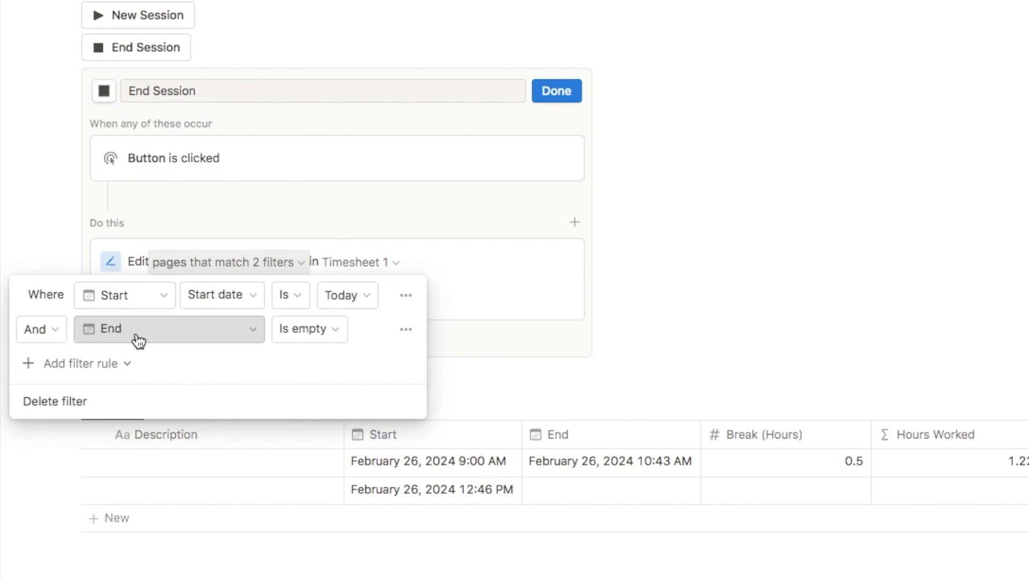
Have the End Session edit action set the End property to Now, and finish configuring the button
{"action": "key", "text": "Escape"}
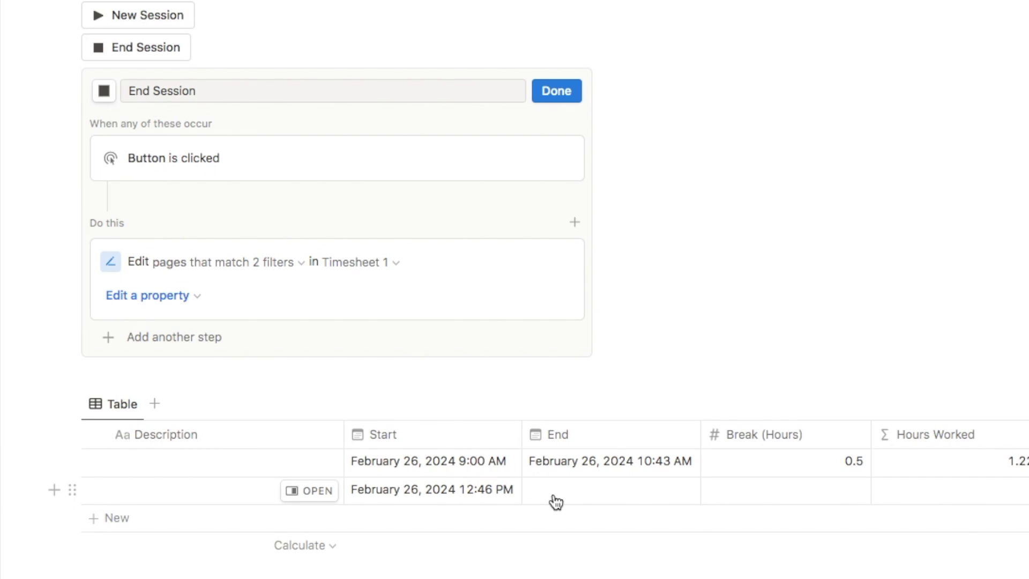
{"action": "left_click", "coordinate": [163, 297]}
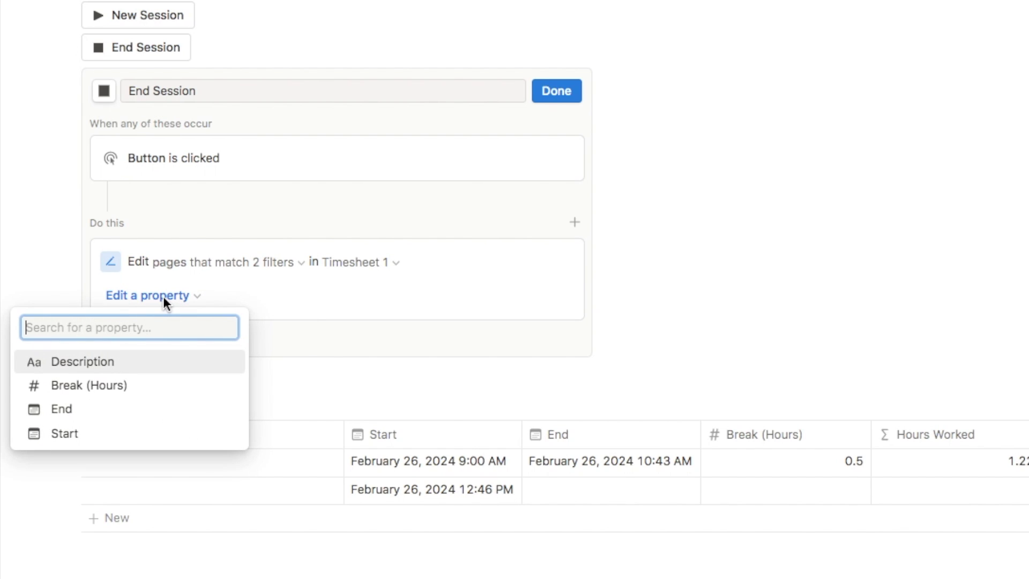
{"action": "left_click", "coordinate": [114, 410]}
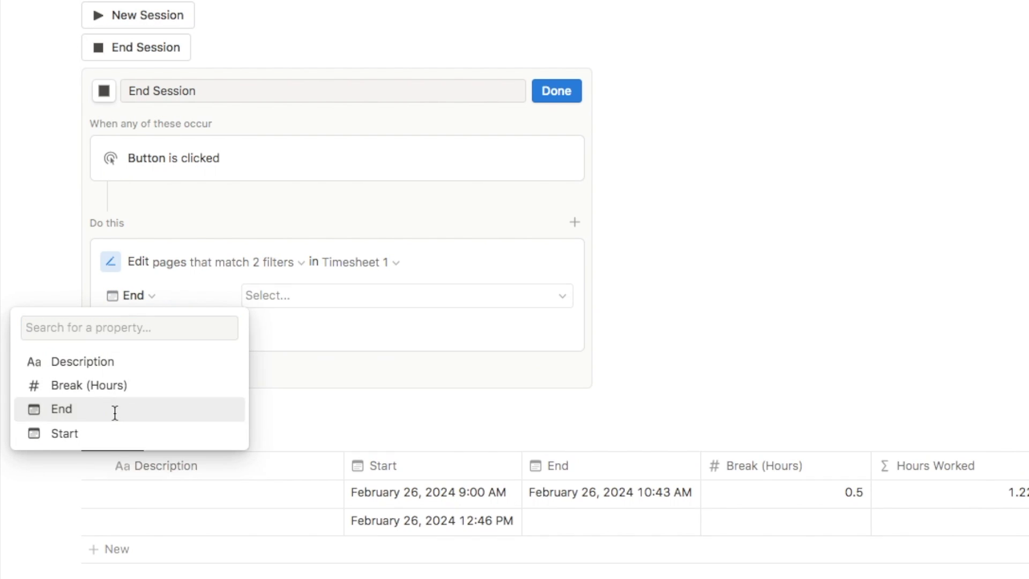
{"action": "left_click", "coordinate": [273, 298]}
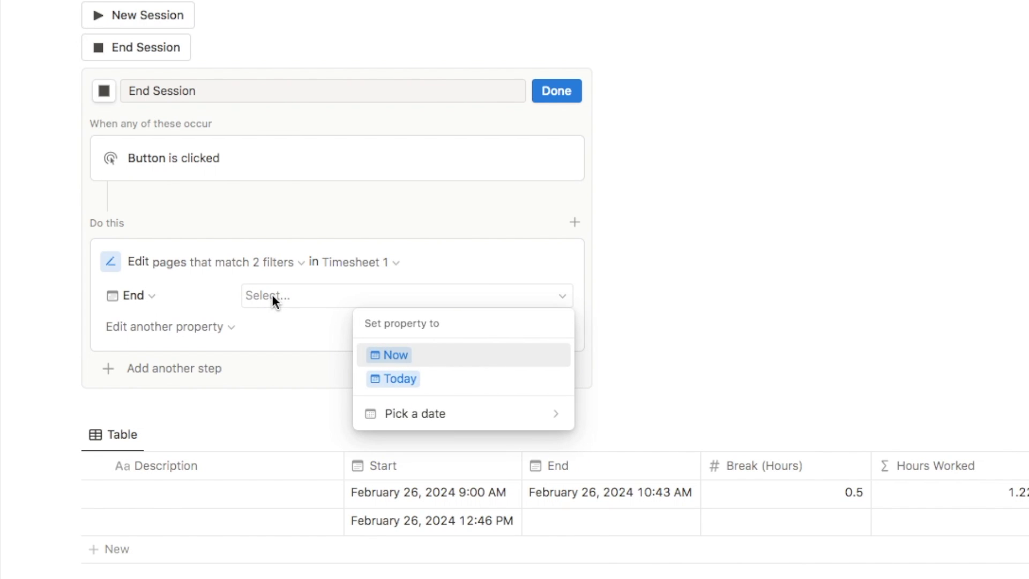
{"action": "left_click", "coordinate": [389, 354]}
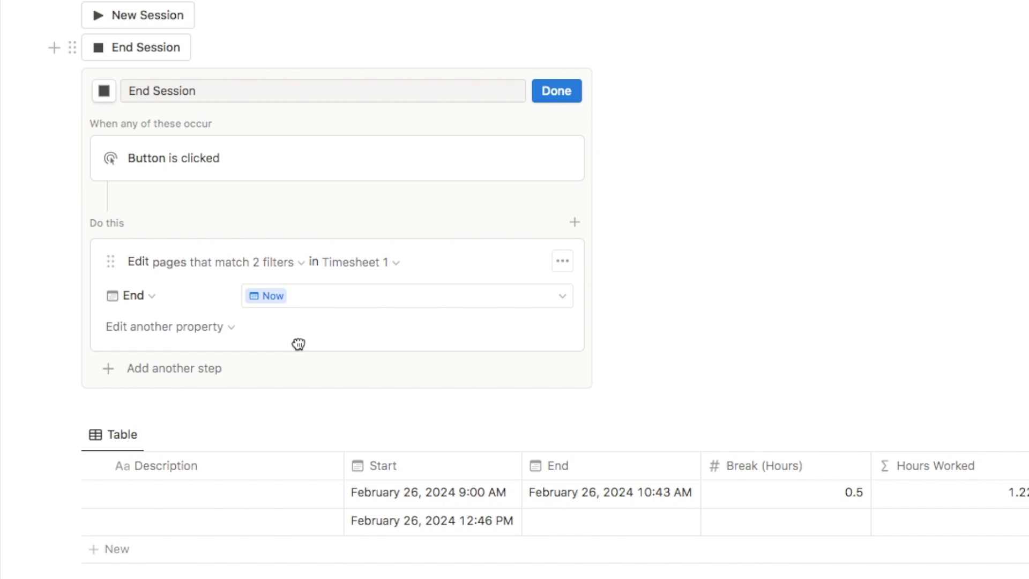
{"action": "left_click", "coordinate": [556, 92]}
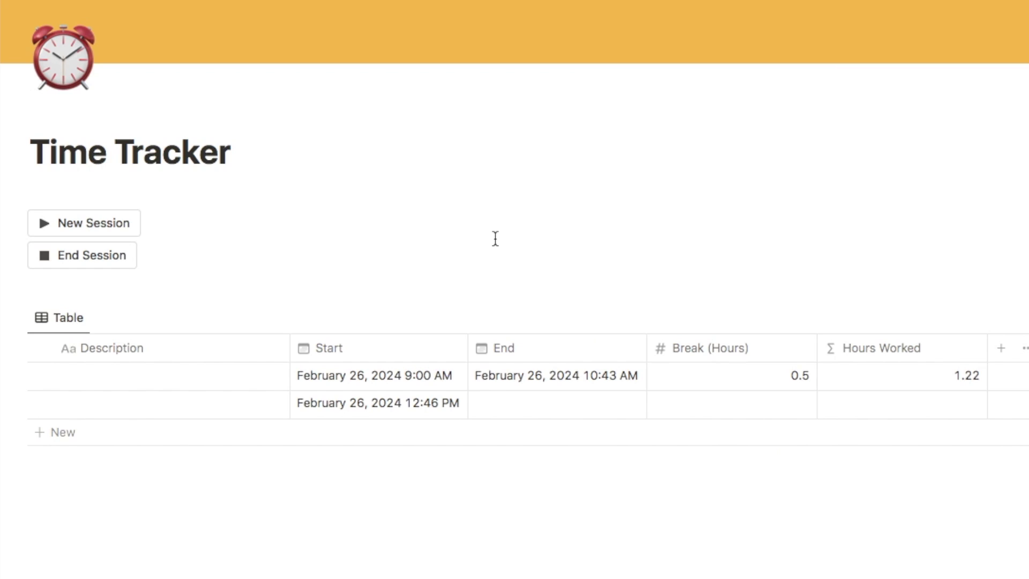
Run End Session to close the open entry and describe that entry as "Set up the end session button"
{"action": "left_click", "coordinate": [91, 256]}
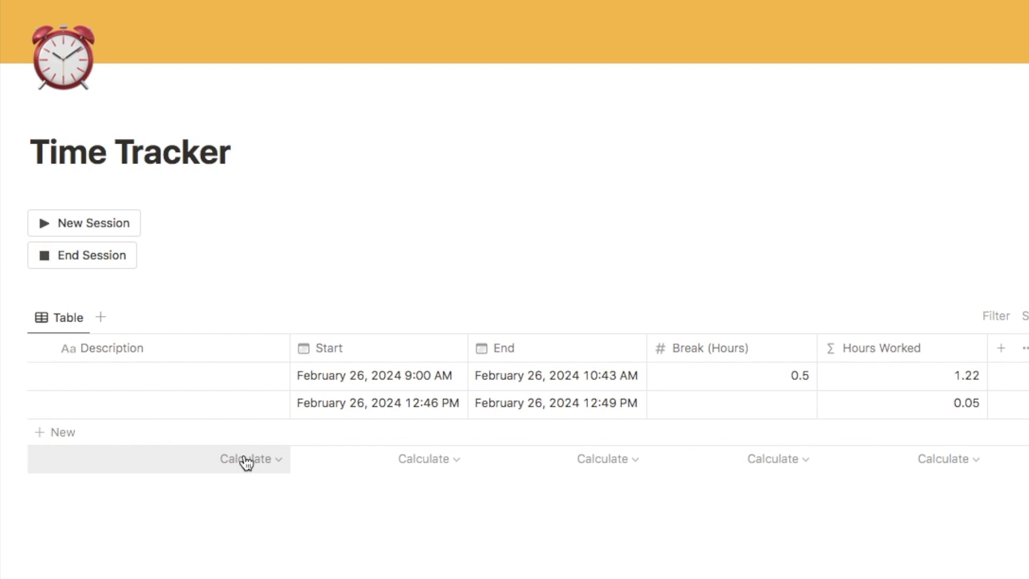
{"action": "left_click", "coordinate": [167, 412]}
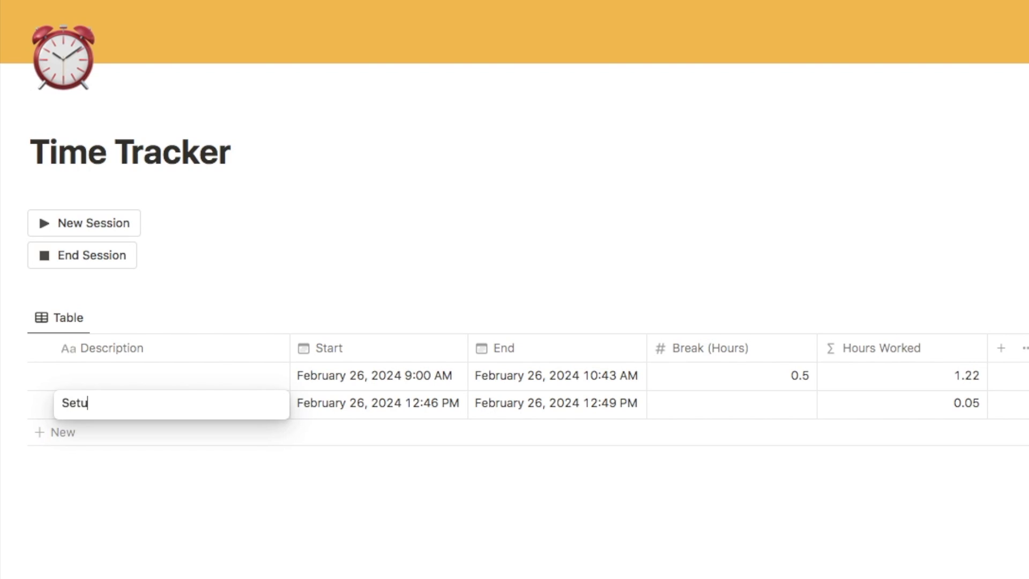
{"action": "type", "text": "Set up the end session button"}
{"action": "key", "text": "Return"}
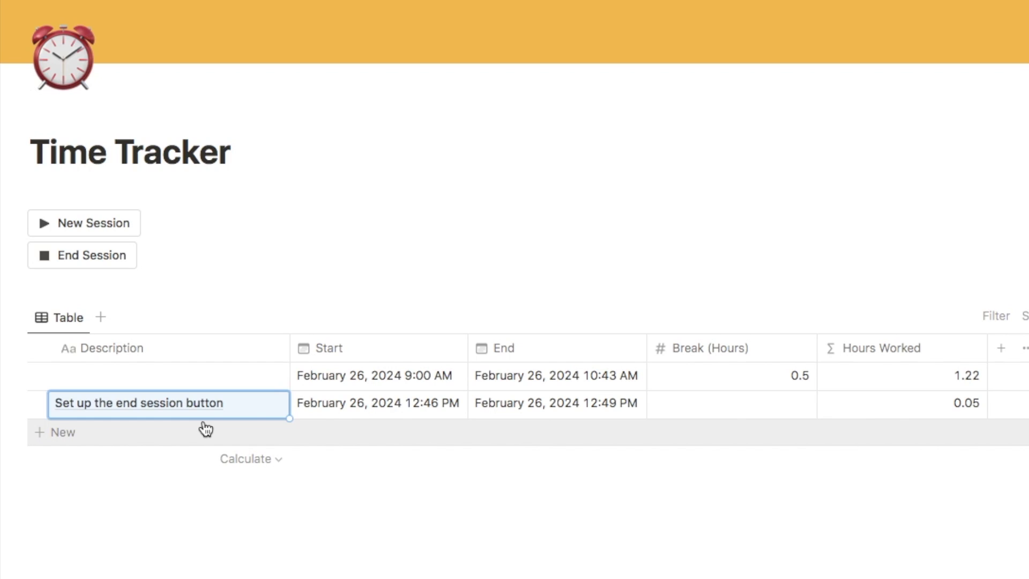
{"action": "left_click", "coordinate": [339, 558]}
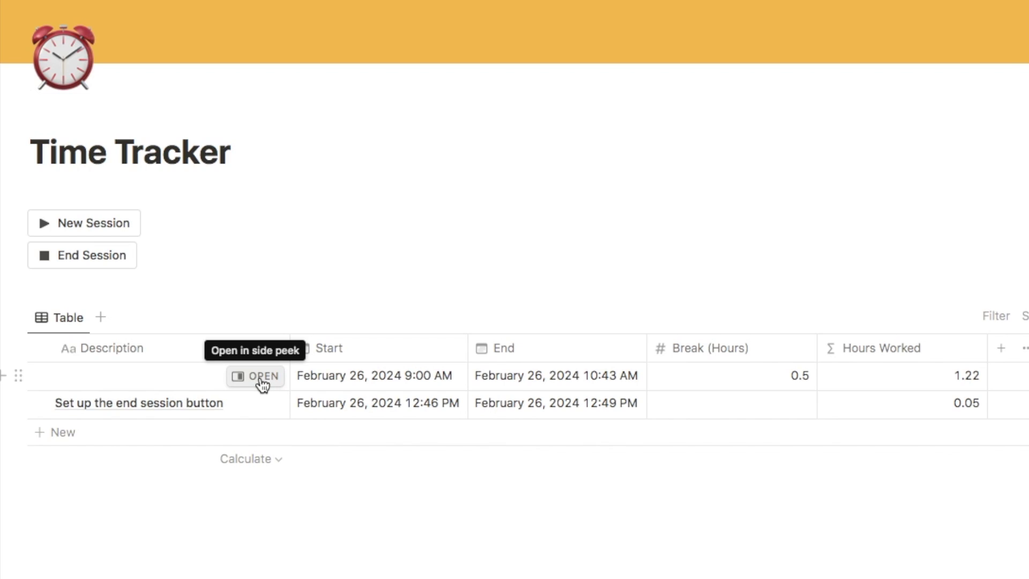
Rename the timesheet's table view Today and give it the calendar icon
{"action": "left_click", "coordinate": [61, 321]}
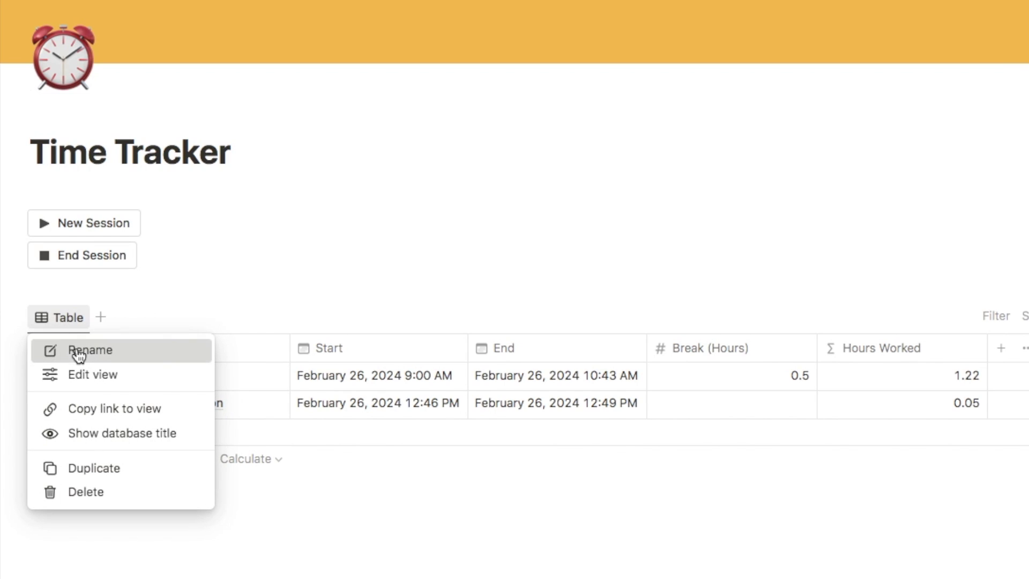
{"action": "left_click", "coordinate": [81, 374]}
{"action": "type", "text": "Today"}
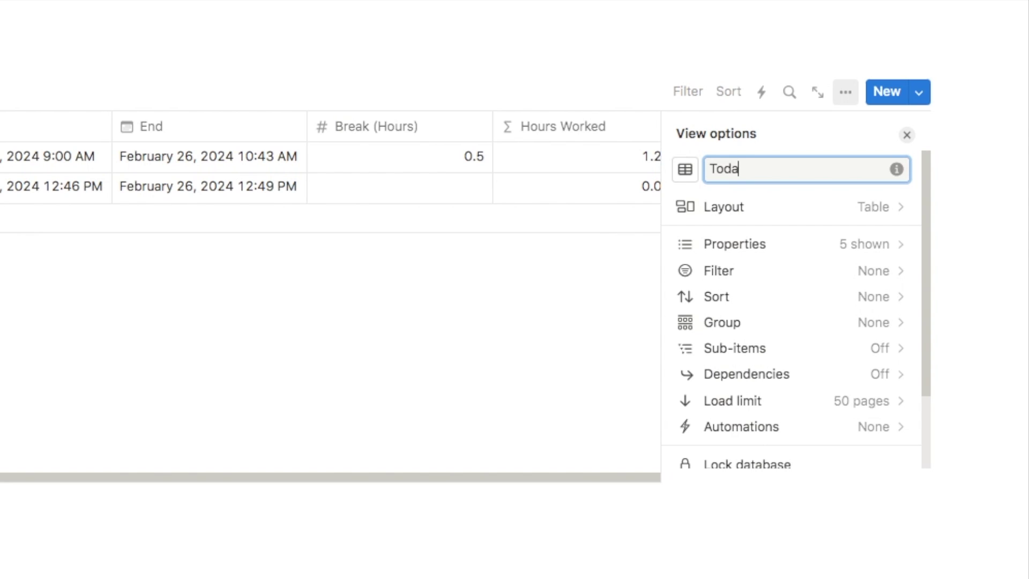
{"action": "left_click", "coordinate": [685, 169]}
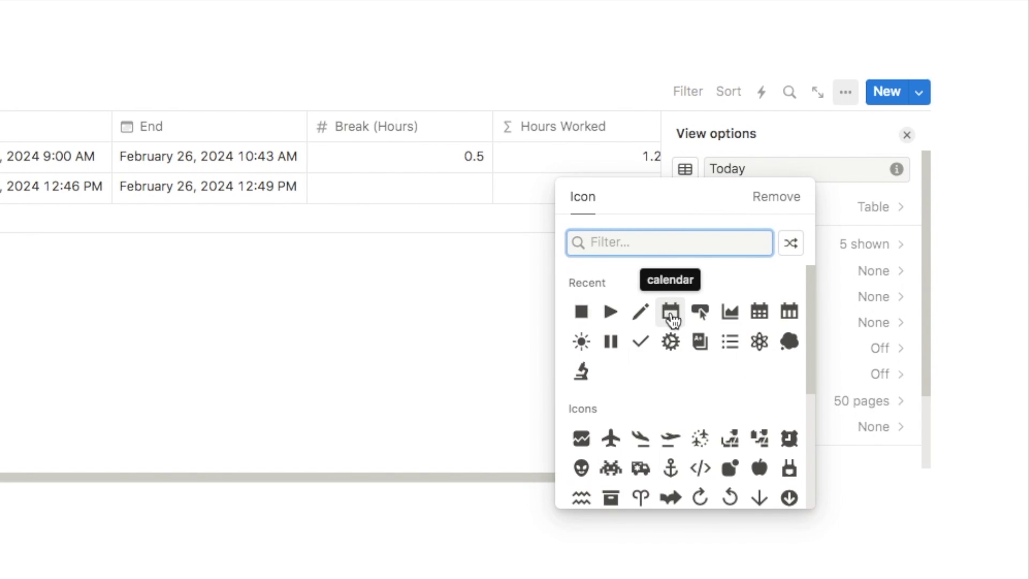
{"action": "left_click", "coordinate": [670, 312]}
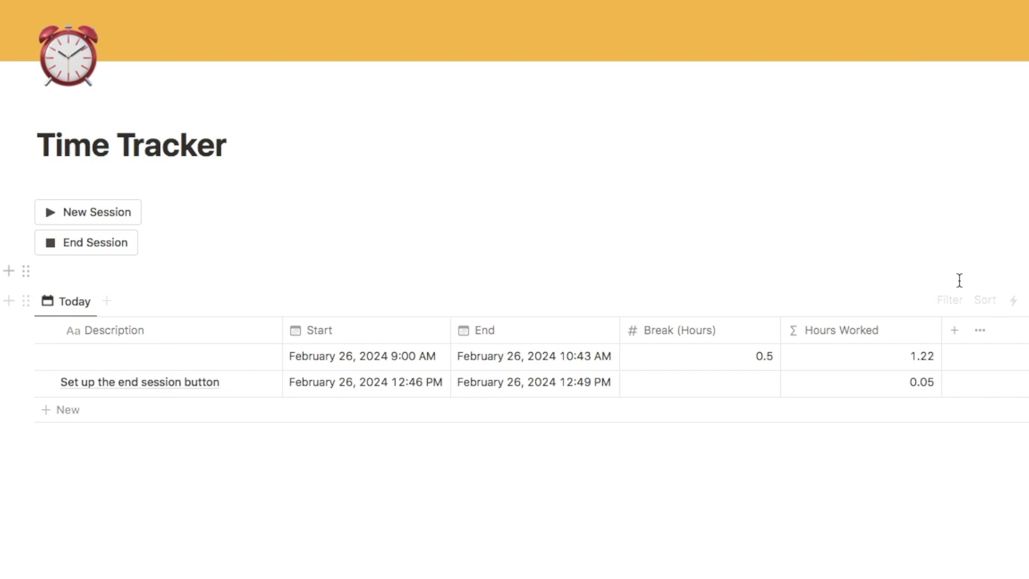
Filter the Today view to entries whose Start date is relative to today, set to This day
{"action": "left_click", "coordinate": [952, 304]}
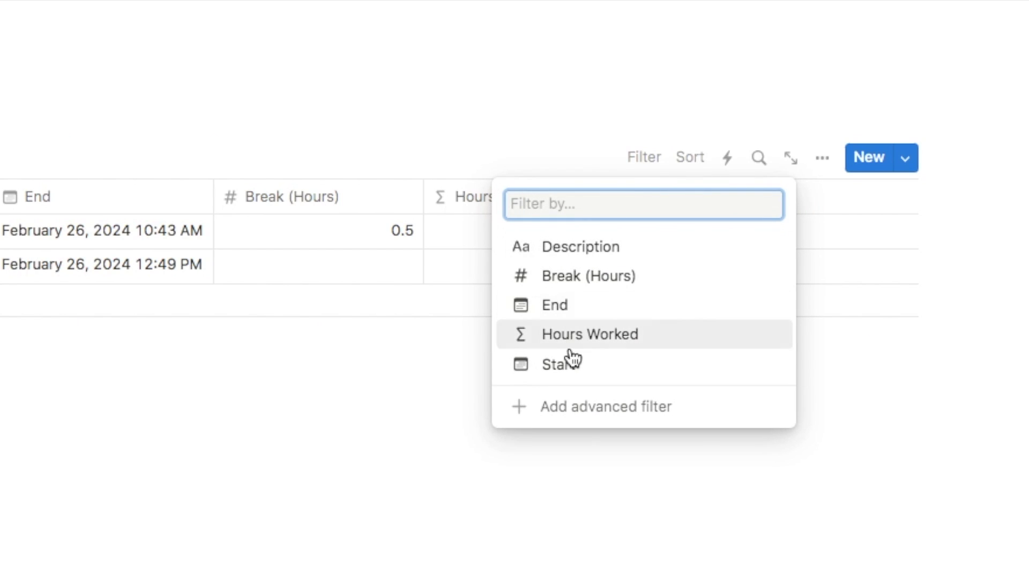
{"action": "left_click", "coordinate": [576, 370]}
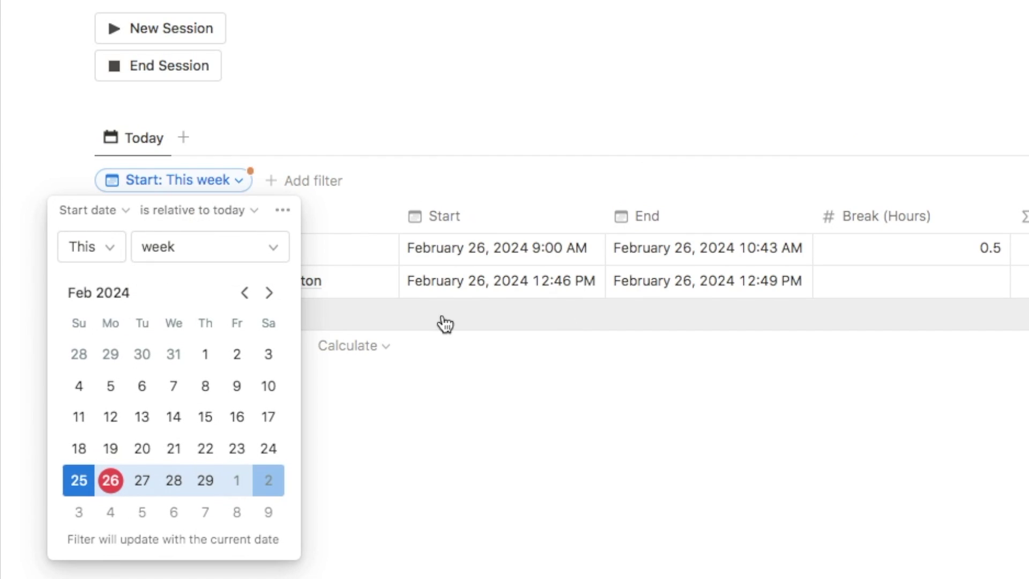
{"action": "left_click", "coordinate": [156, 255]}
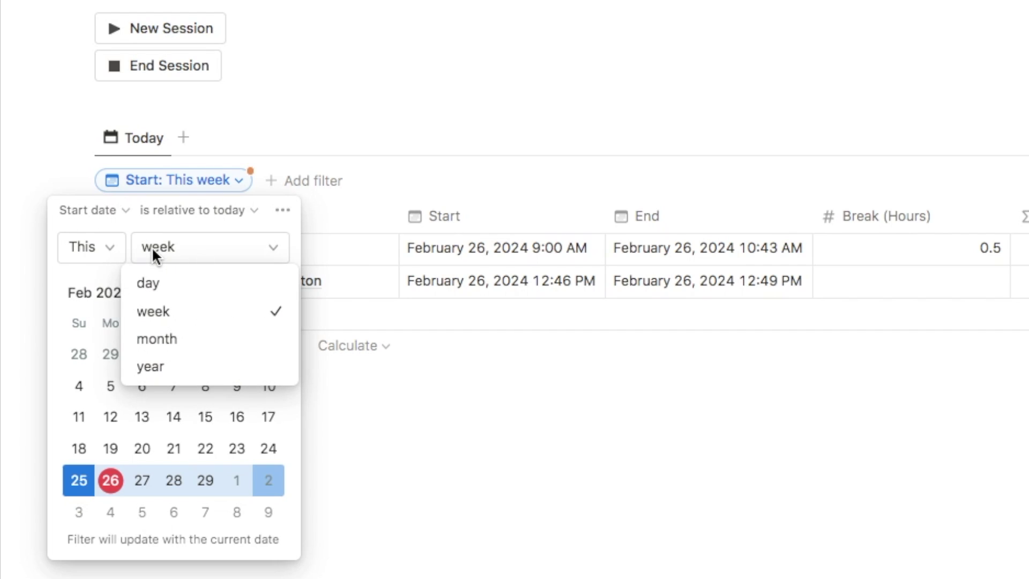
{"action": "left_click", "coordinate": [154, 288]}
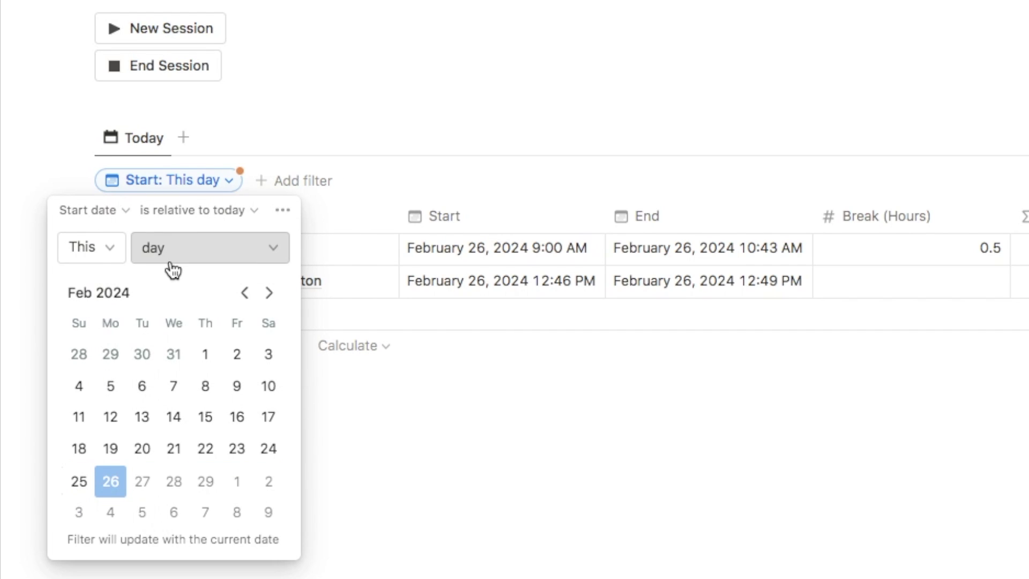
{"action": "left_click", "coordinate": [847, 379]}
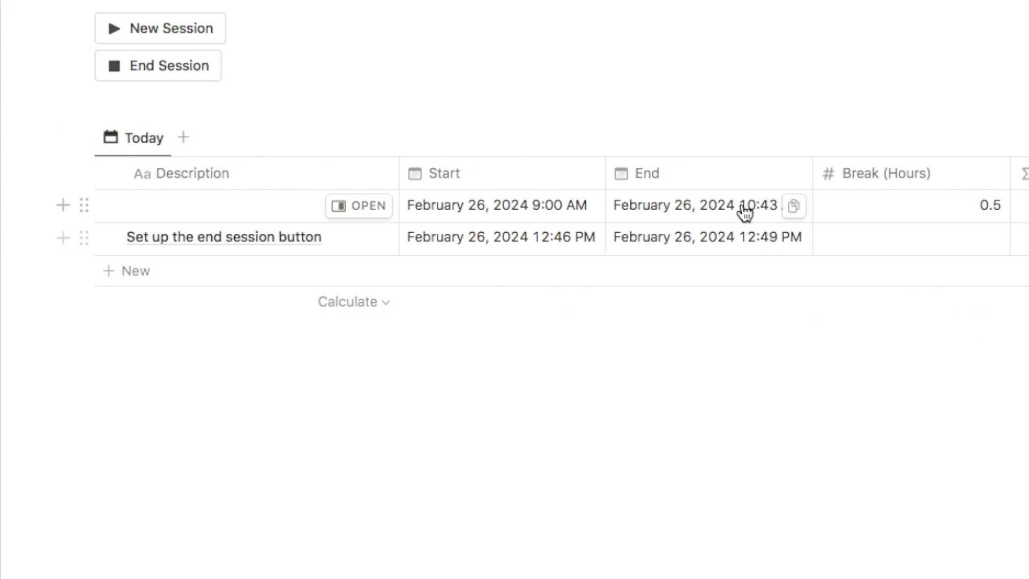
Sort the Today view by Start in descending order
{"action": "left_click", "coordinate": [751, 159]}
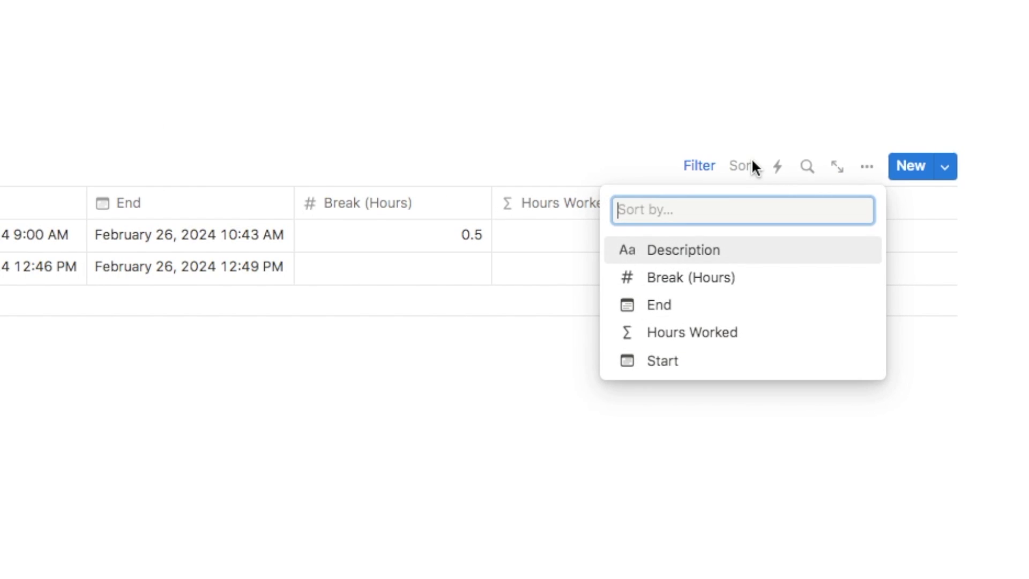
{"action": "left_click", "coordinate": [671, 367]}
{"action": "left_click", "coordinate": [216, 335]}
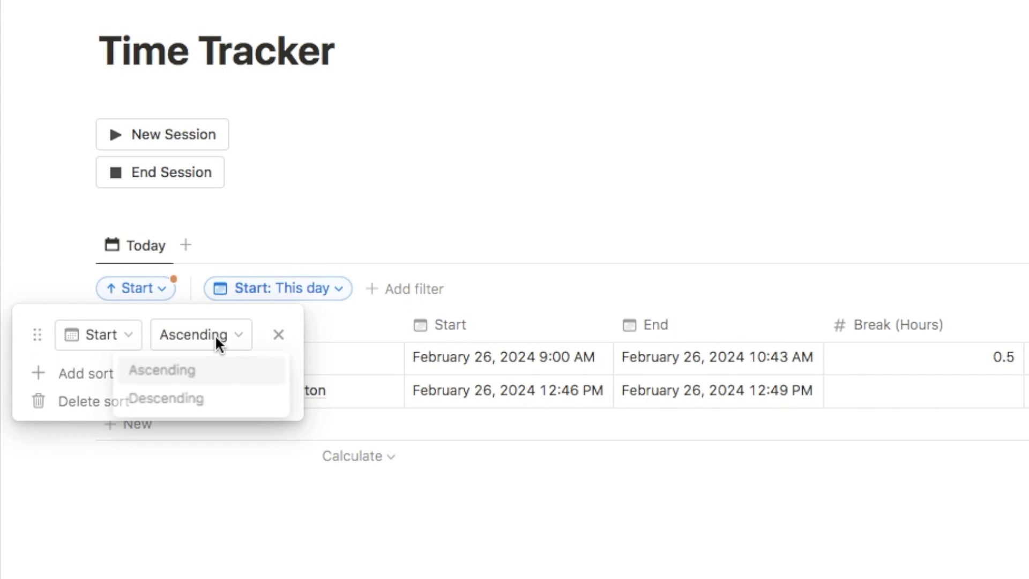
{"action": "left_click", "coordinate": [176, 399]}
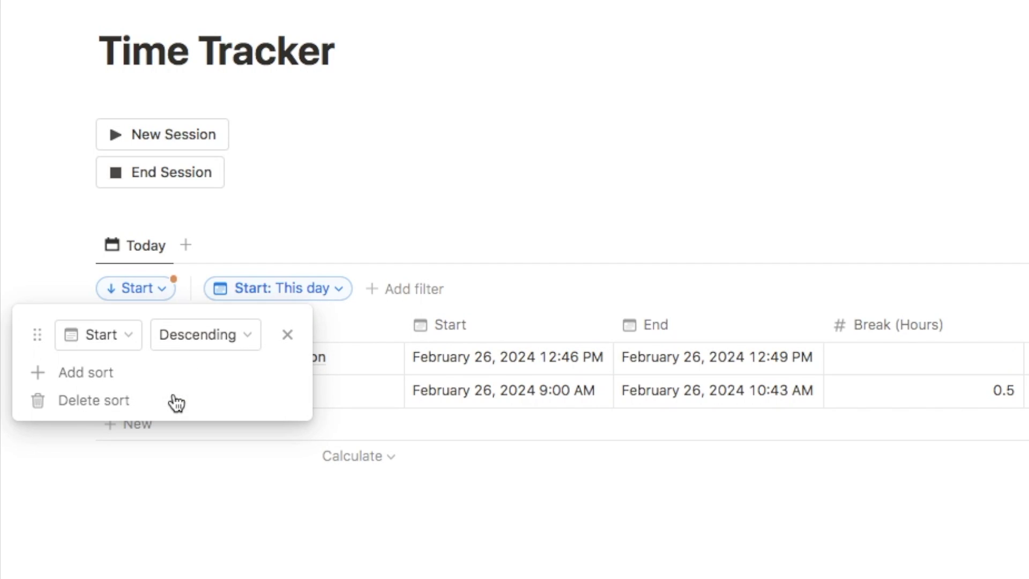
{"action": "left_click", "coordinate": [557, 516]}
{"action": "left_click", "coordinate": [542, 567]}
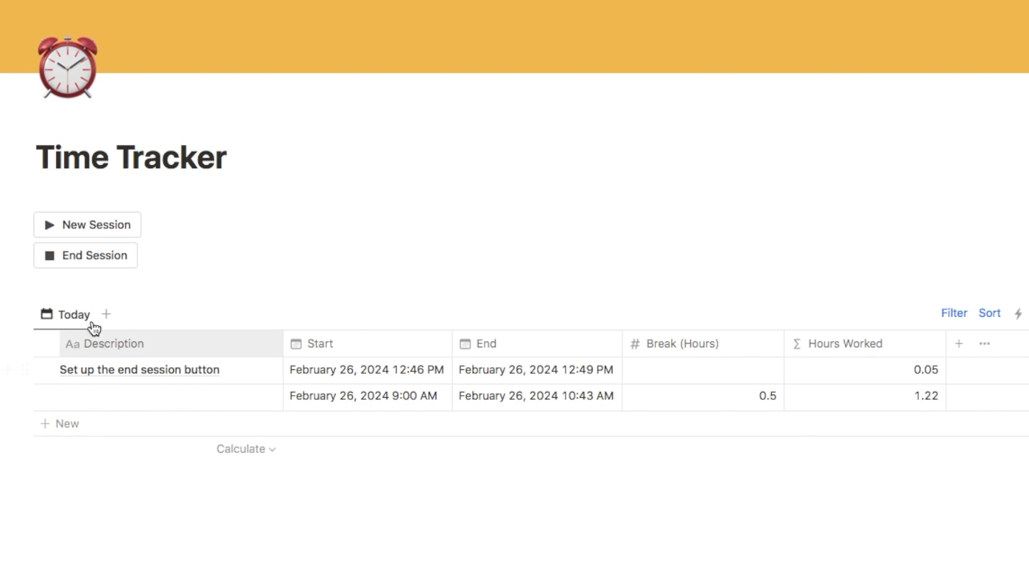
Duplicate the Today view, name the copy Daily Overview and give it the chart area icon
{"action": "left_click", "coordinate": [71, 317]}
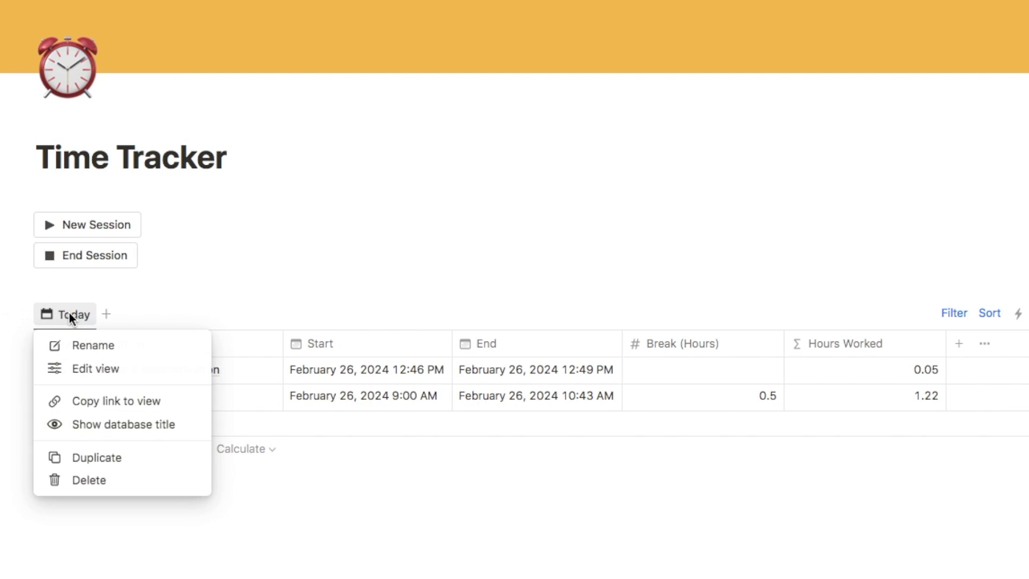
{"action": "left_click", "coordinate": [86, 464]}
{"action": "left_click_drag", "start_coordinate": [762, 163], "coordinate": [709, 162]}
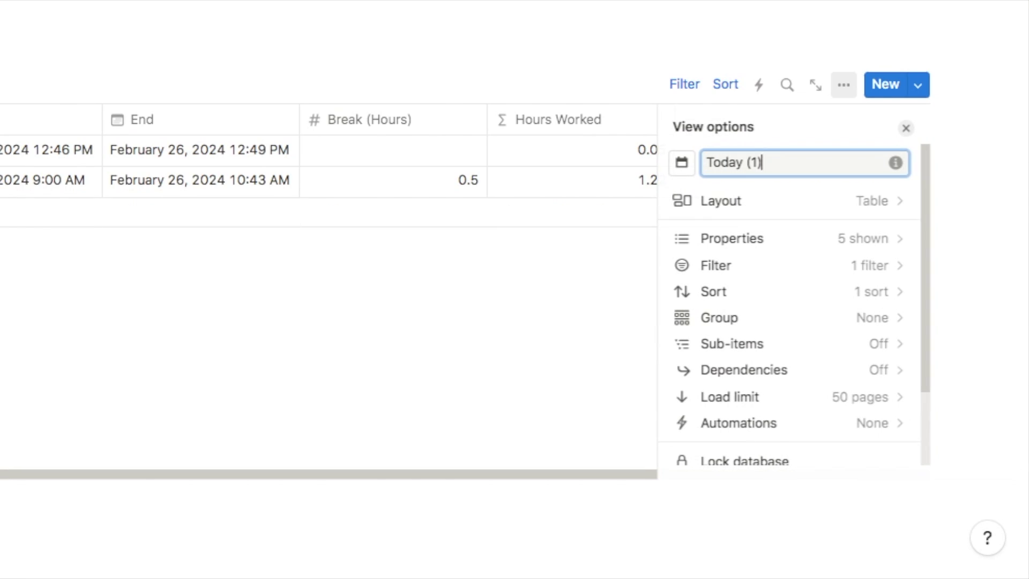
{"action": "type", "text": "Daily Overview"}
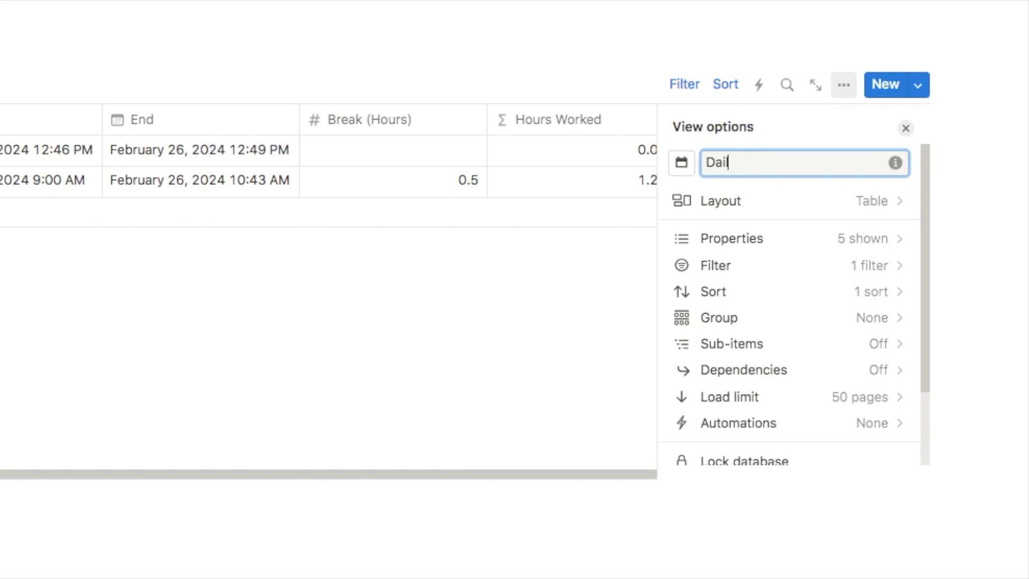
{"action": "left_click", "coordinate": [684, 165]}
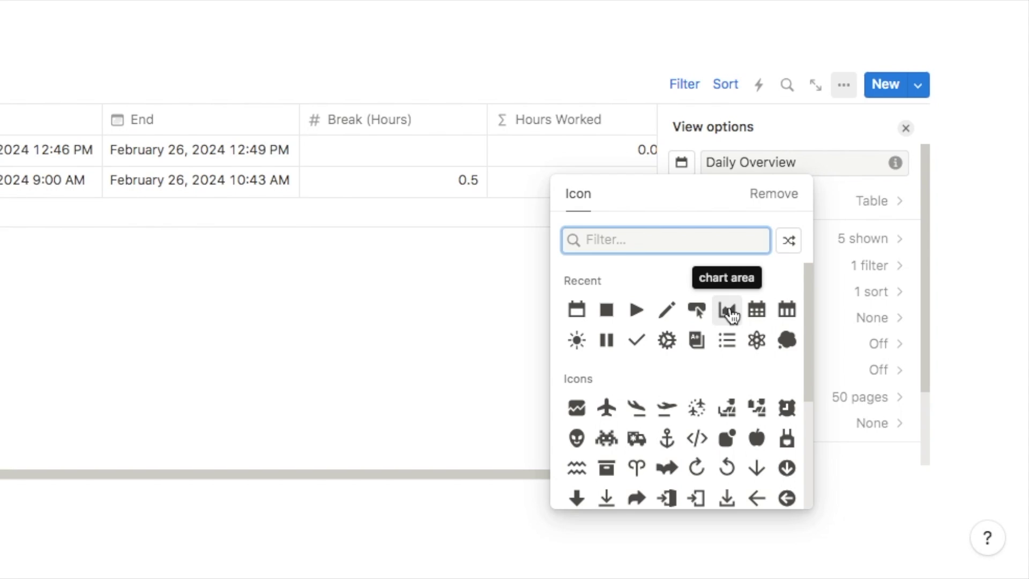
{"action": "left_click", "coordinate": [727, 310]}
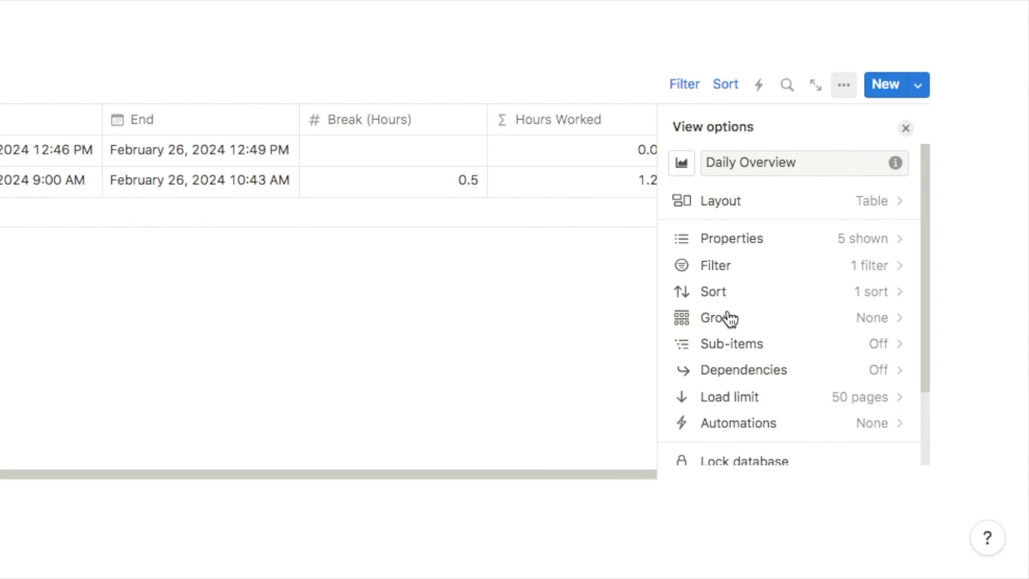
{"action": "key", "text": "Escape"}
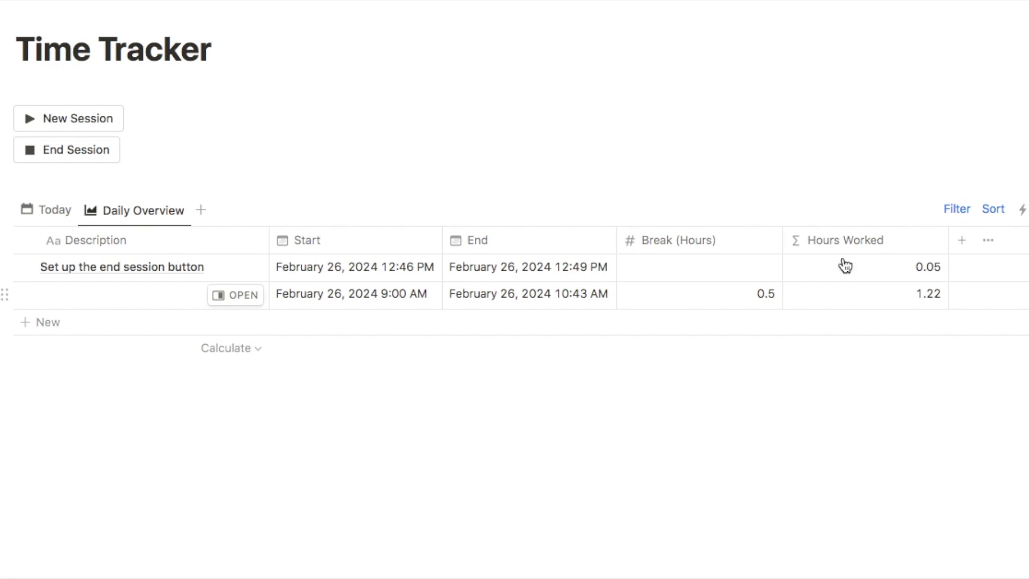
Delete the Start filter from the Daily Overview view and hide the filter bar
{"action": "left_click", "coordinate": [955, 209]}
{"action": "left_click", "coordinate": [175, 246]}
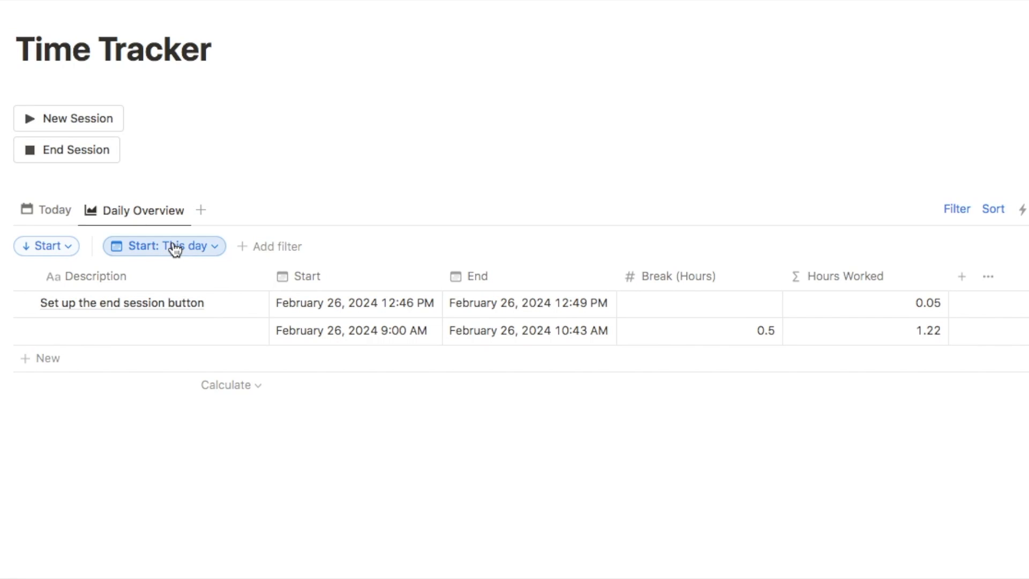
{"action": "left_click", "coordinate": [255, 272]}
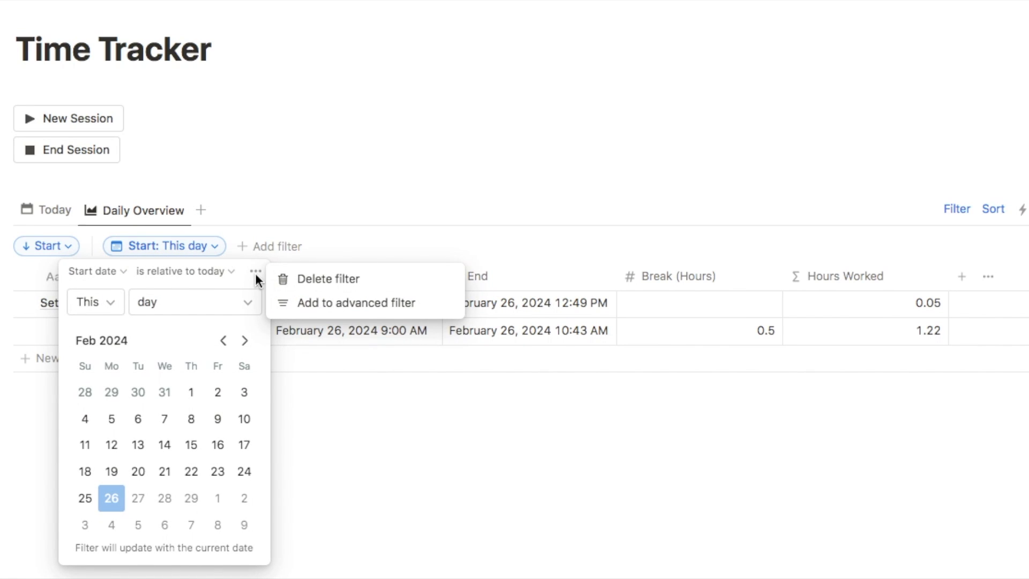
{"action": "left_click", "coordinate": [324, 280]}
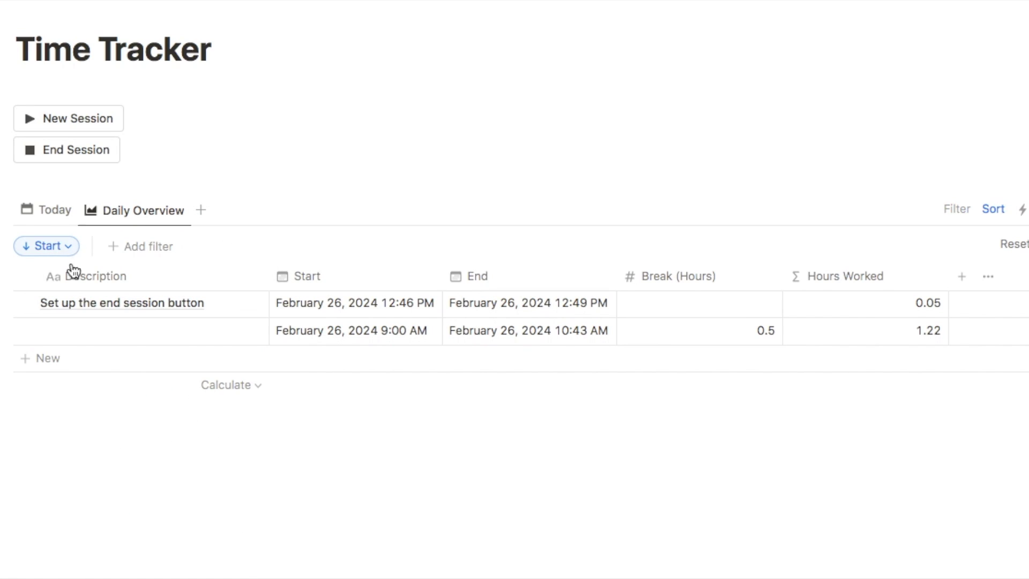
{"action": "left_click", "coordinate": [967, 210]}
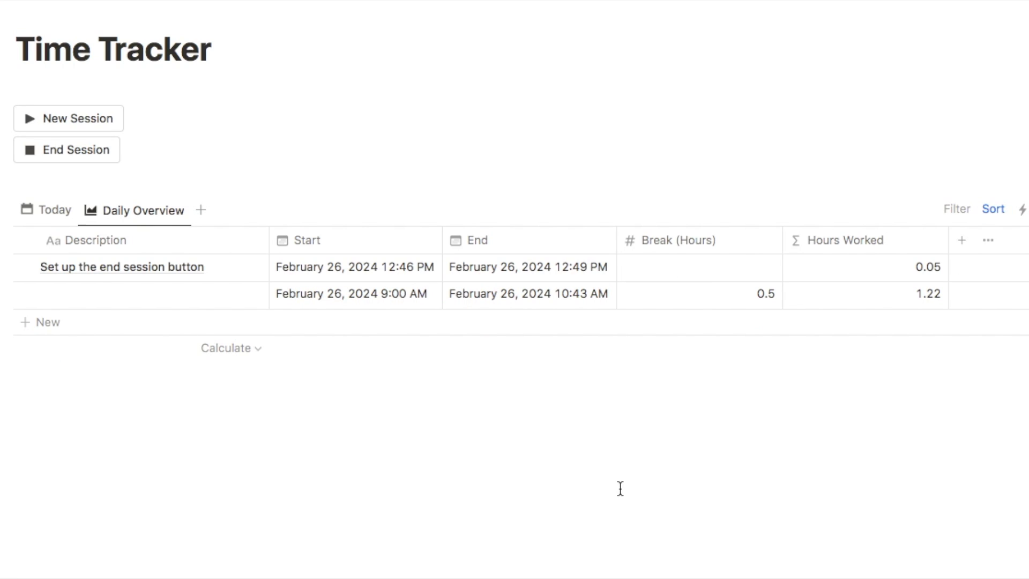
Add two past sessions to the timesheet: February 25, 2024, 9:00–10:30 AM, and February 24, 2024, 10:00–11:03 AM
{"action": "left_click", "coordinate": [69, 328]}
{"action": "key", "text": "Escape"}
{"action": "left_click", "coordinate": [329, 332]}
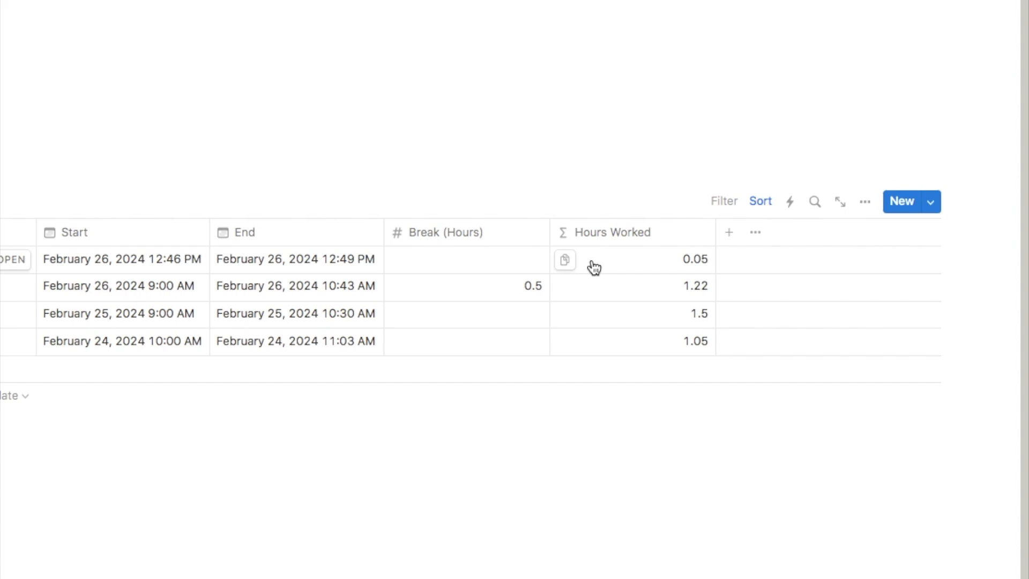
Group the Daily Overview view by Start, with dates by Day and groups sorted newest first
{"action": "left_click", "coordinate": [865, 206]}
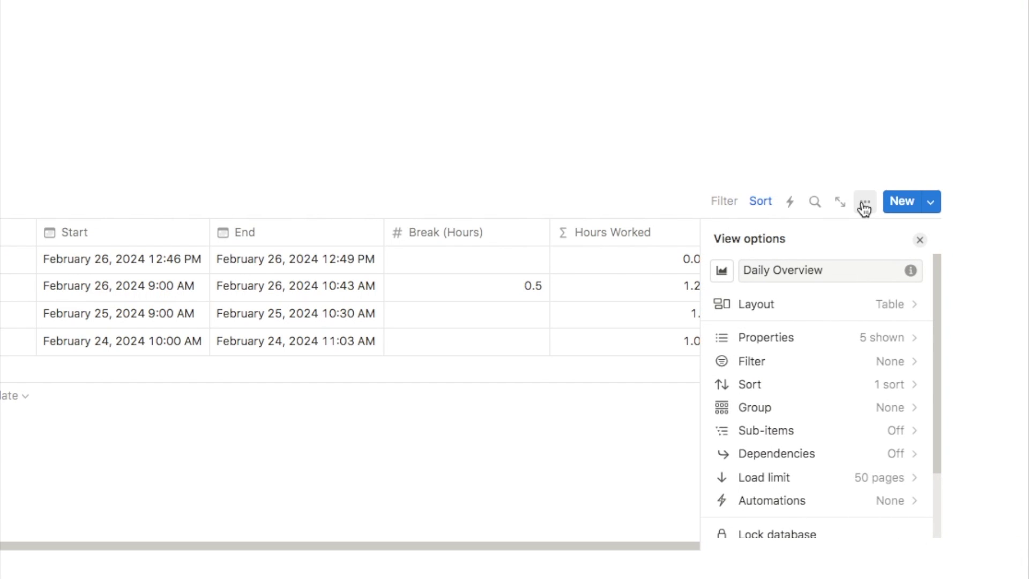
{"action": "left_click", "coordinate": [765, 410]}
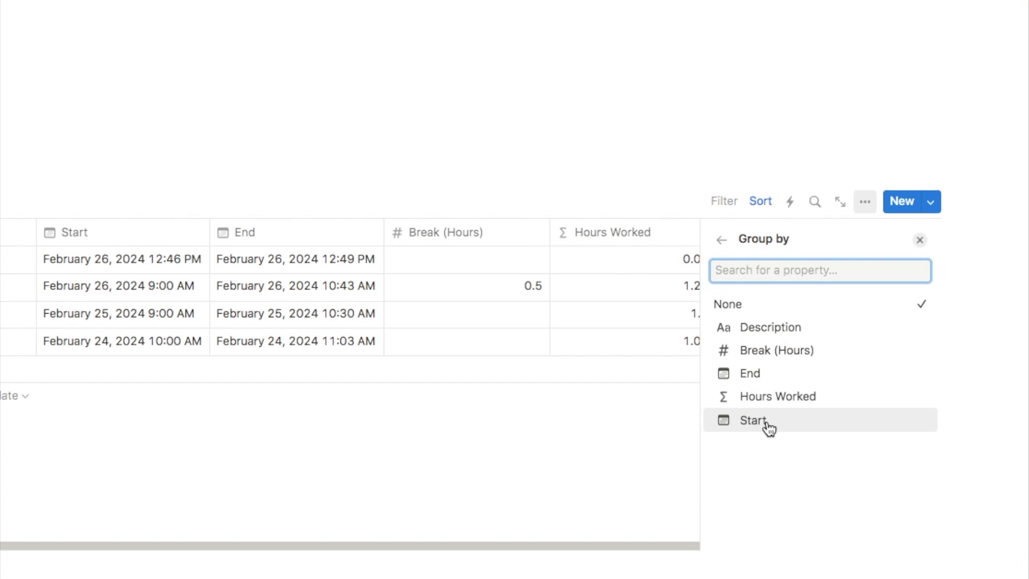
{"action": "left_click", "coordinate": [770, 428]}
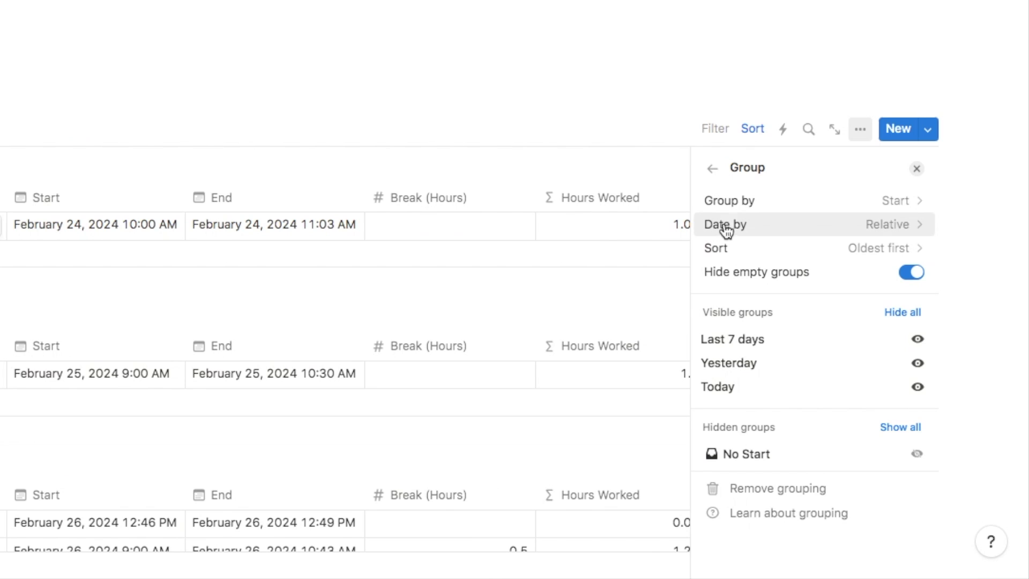
{"action": "left_click", "coordinate": [732, 224]}
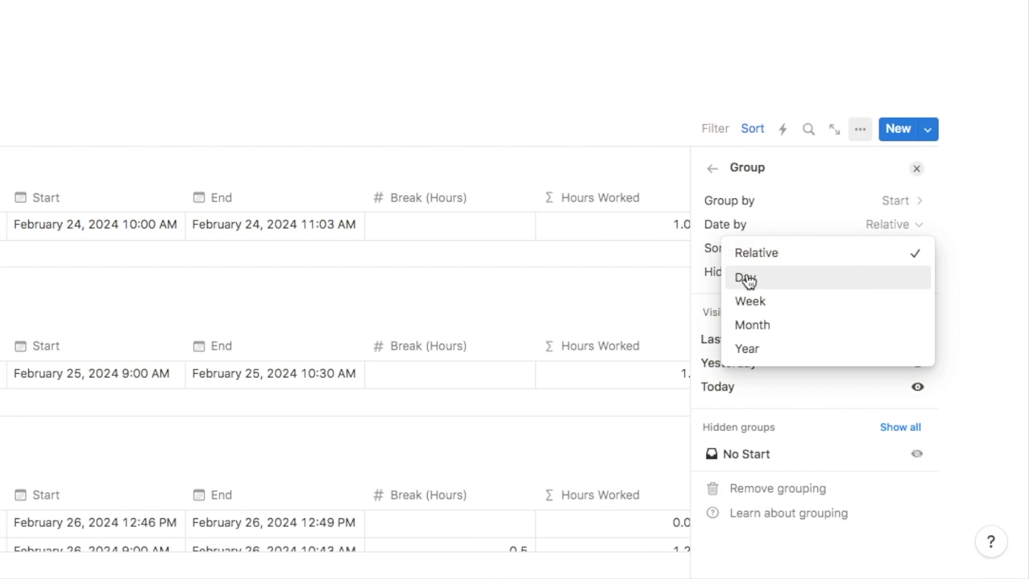
{"action": "left_click", "coordinate": [764, 281]}
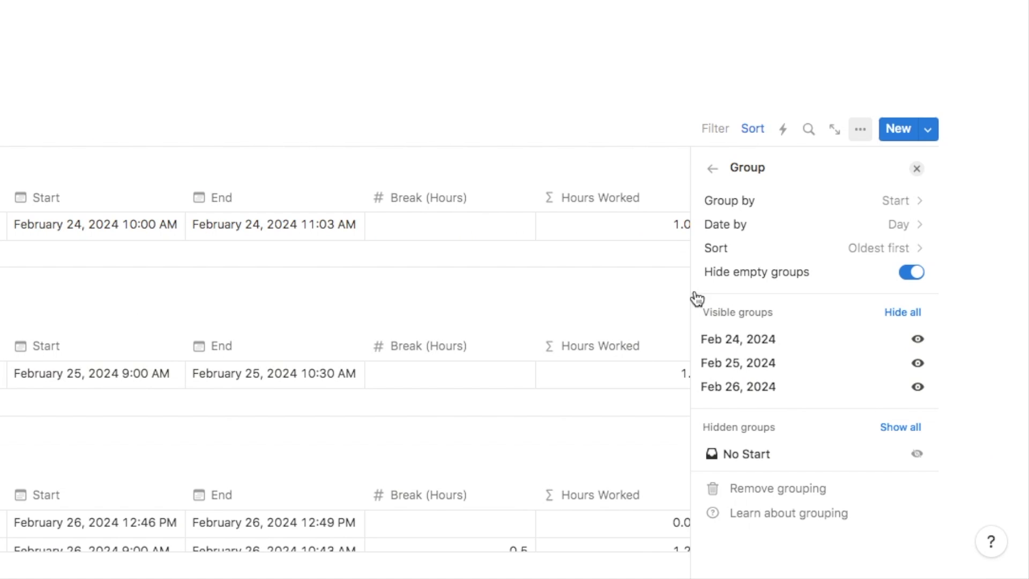
{"action": "left_click", "coordinate": [877, 253]}
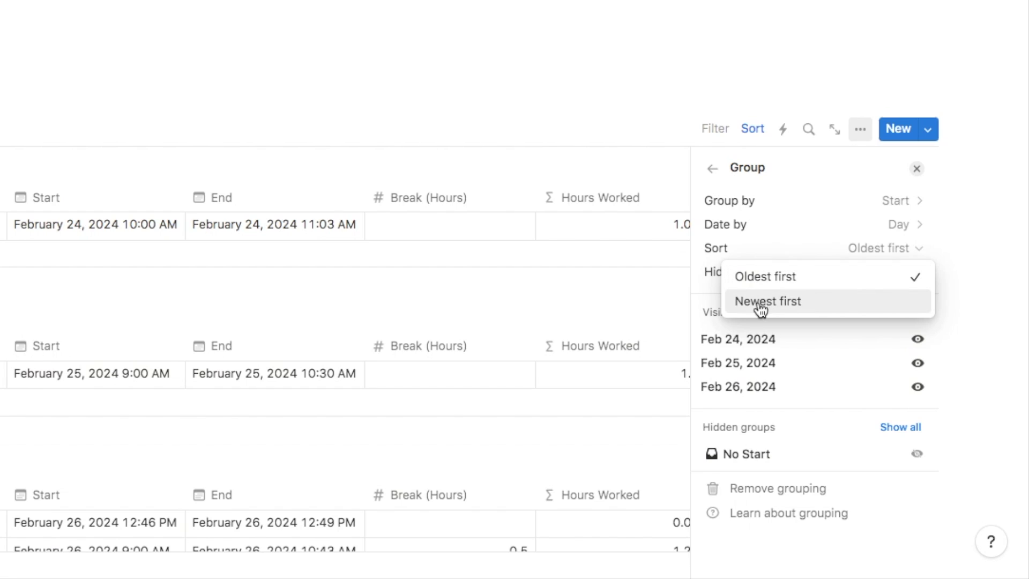
{"action": "left_click", "coordinate": [776, 308]}
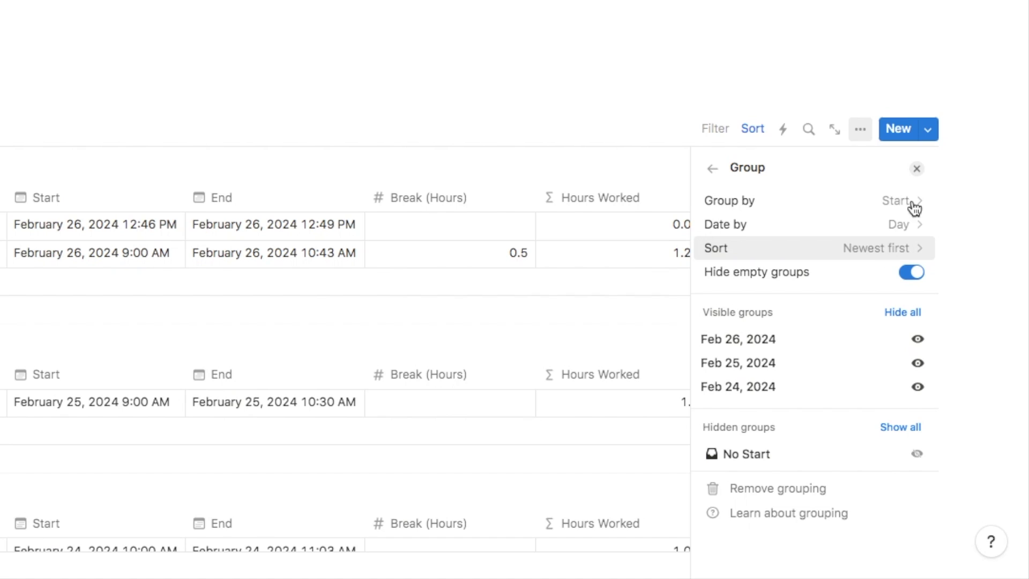
{"action": "left_click", "coordinate": [916, 169]}
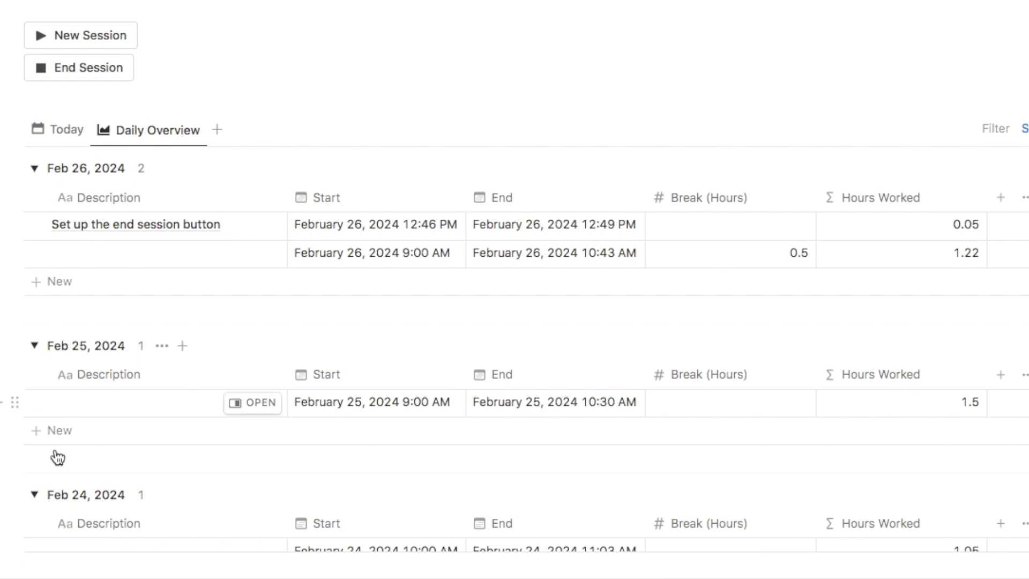
Collapse the Feb 26, Feb 25 and Feb 24, 2024 groups in the Daily Overview view
{"action": "left_click", "coordinate": [35, 169]}
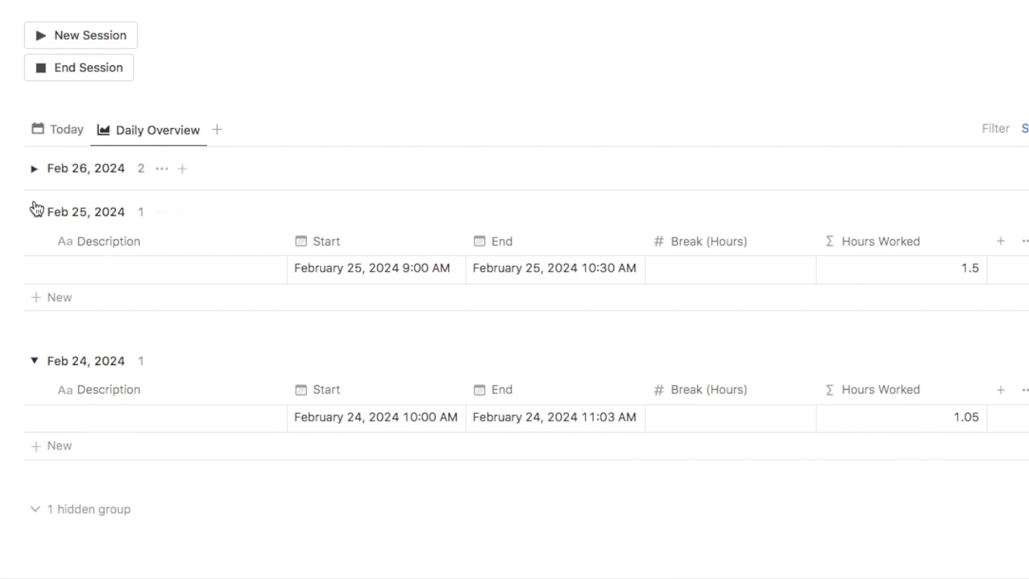
{"action": "left_click", "coordinate": [34, 212]}
{"action": "left_click", "coordinate": [35, 256]}
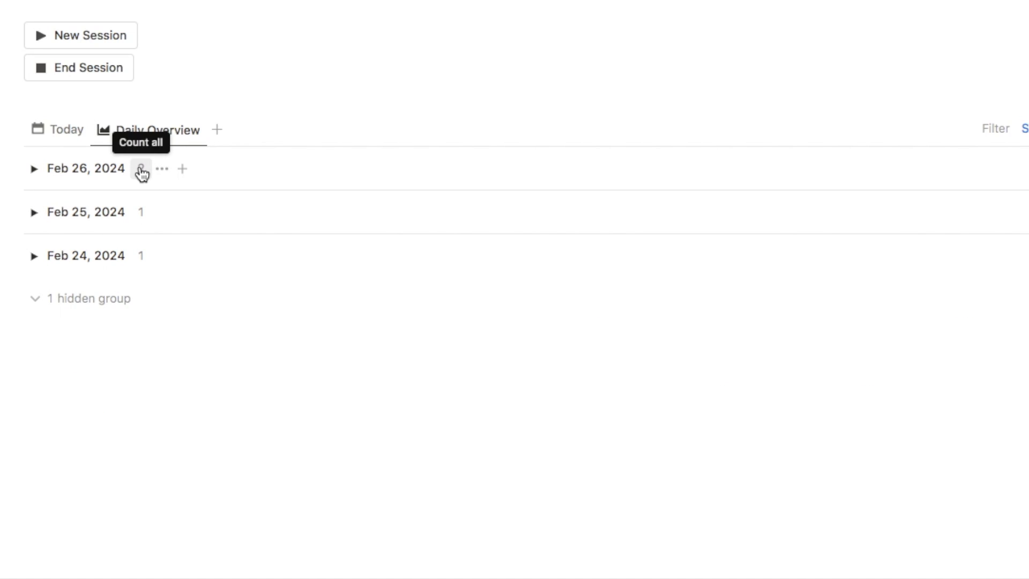
Set the group heading calculation to the sum of Hours Worked, leaving the Feb 26, 2024 group collapsed
{"action": "left_click", "coordinate": [33, 170]}
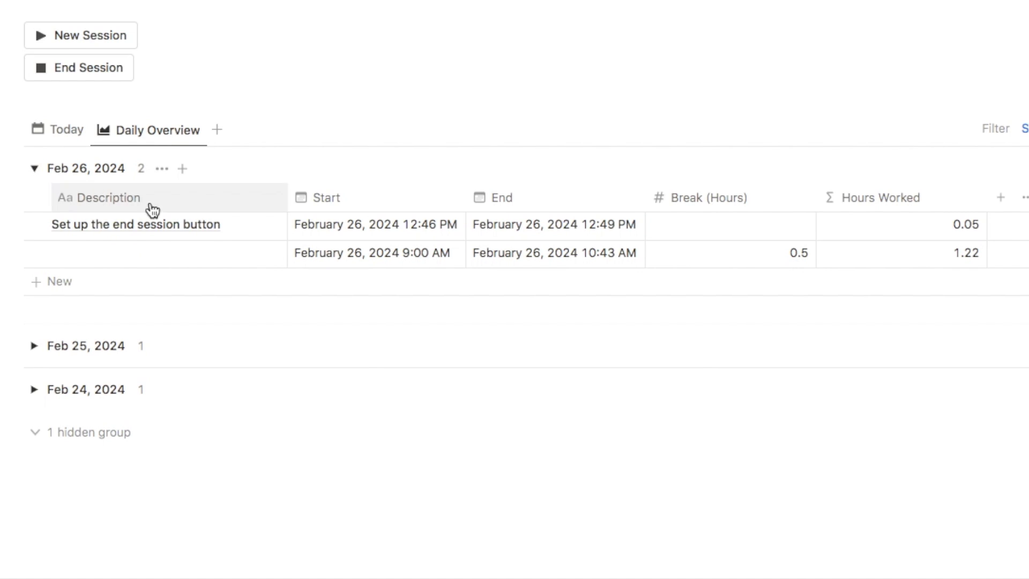
{"action": "left_click", "coordinate": [141, 170]}
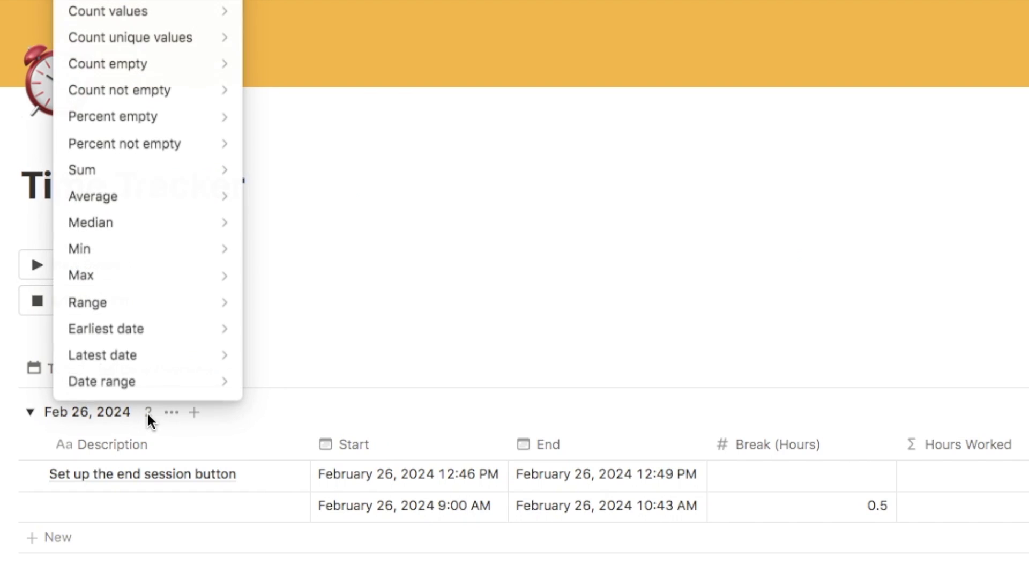
{"action": "mouse_move", "coordinate": [108, 184]}
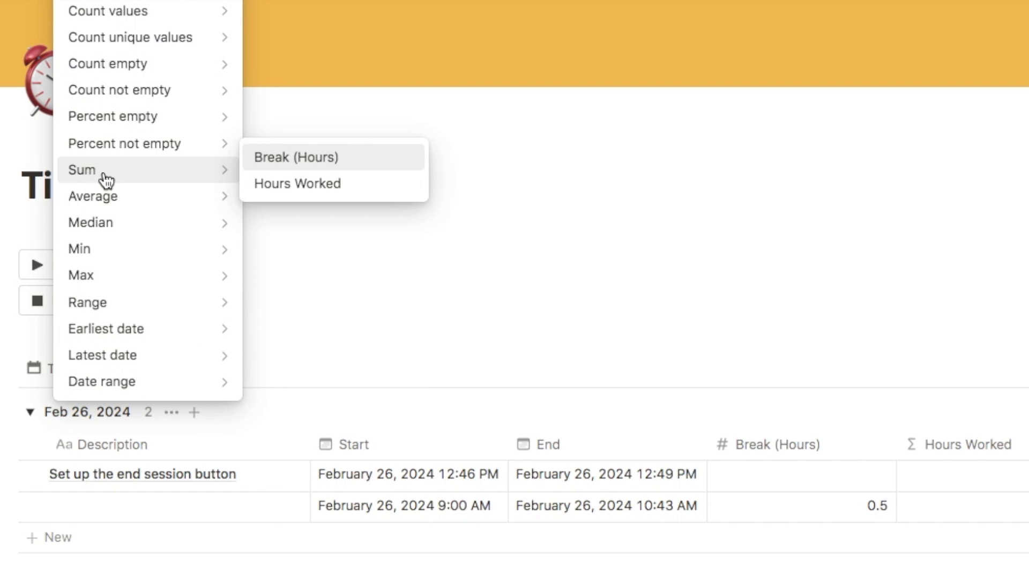
{"action": "left_click", "coordinate": [309, 187]}
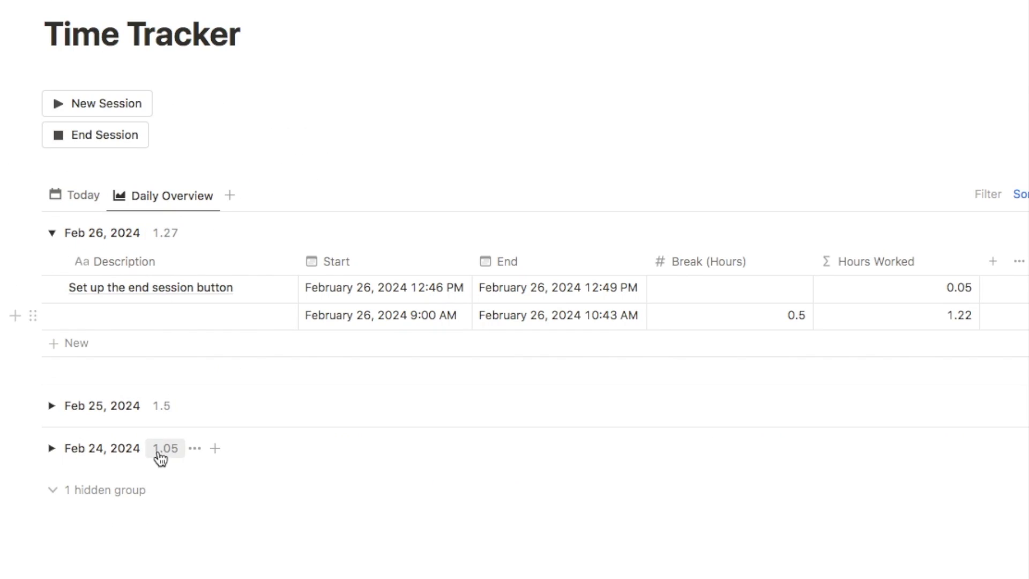
{"action": "left_click", "coordinate": [53, 233]}
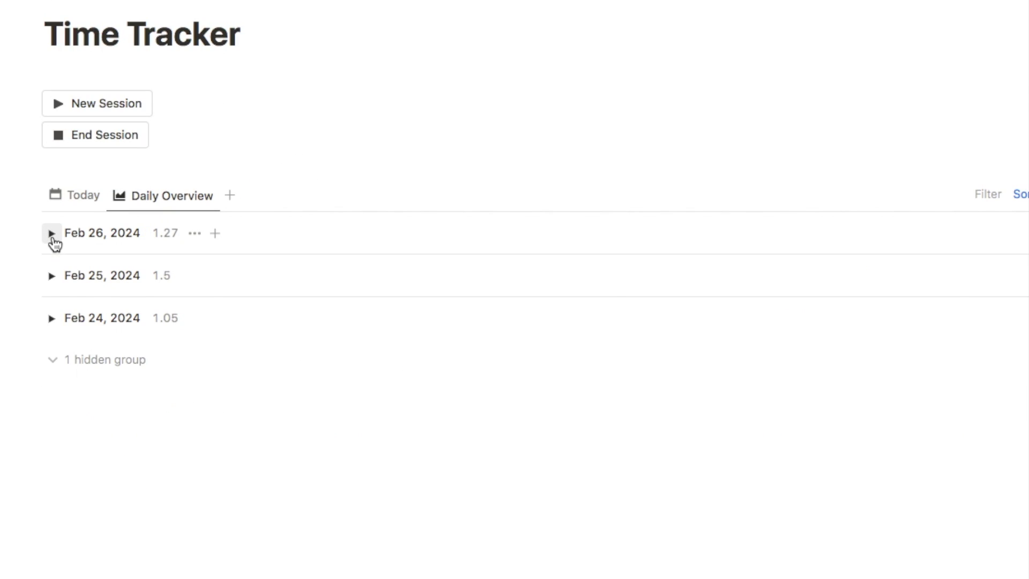
Add a Sum calculation under the Hours Worked column in the Today view
{"action": "left_click", "coordinate": [85, 199]}
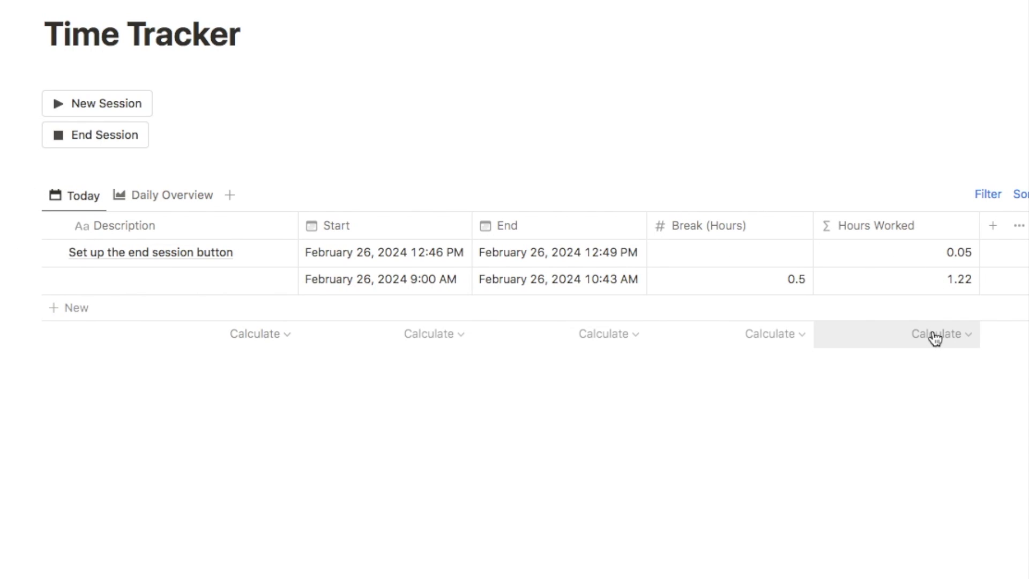
{"action": "left_click", "coordinate": [938, 338]}
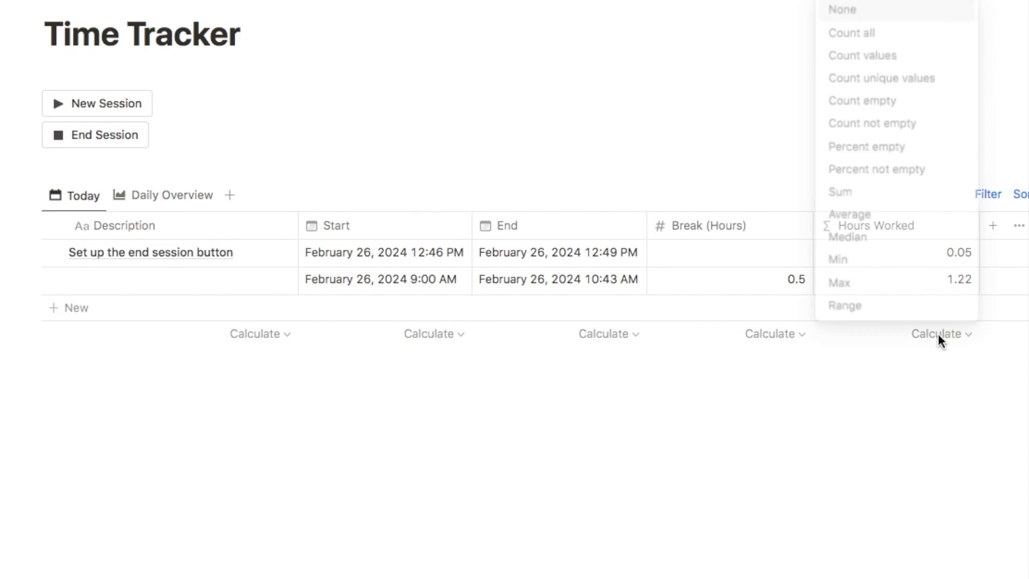
{"action": "left_click", "coordinate": [856, 194]}
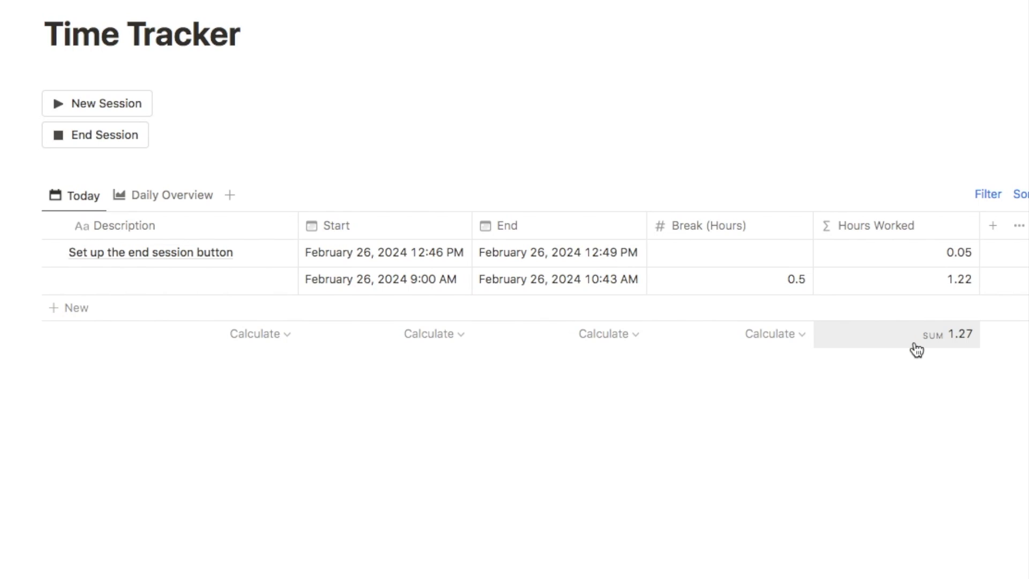
Duplicate the Daily Overview view and name the copy Weekly Overview
{"action": "left_click", "coordinate": [177, 203]}
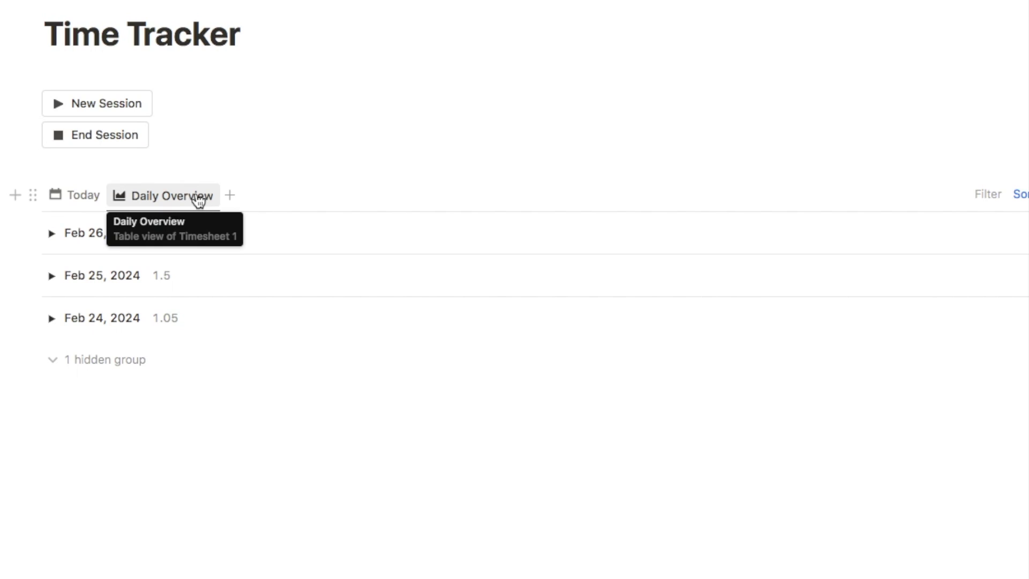
{"action": "left_click", "coordinate": [158, 201]}
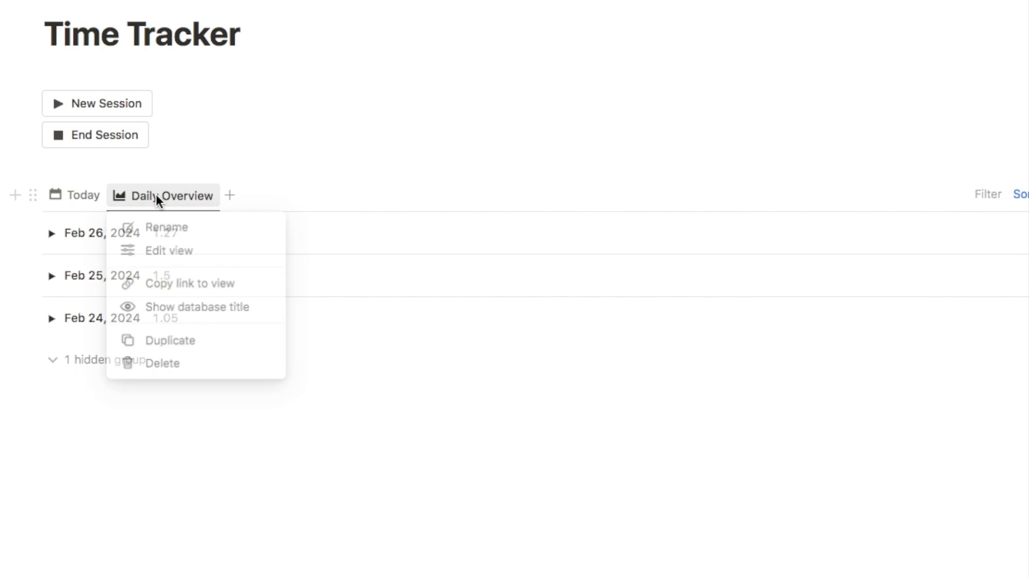
{"action": "left_click", "coordinate": [172, 342]}
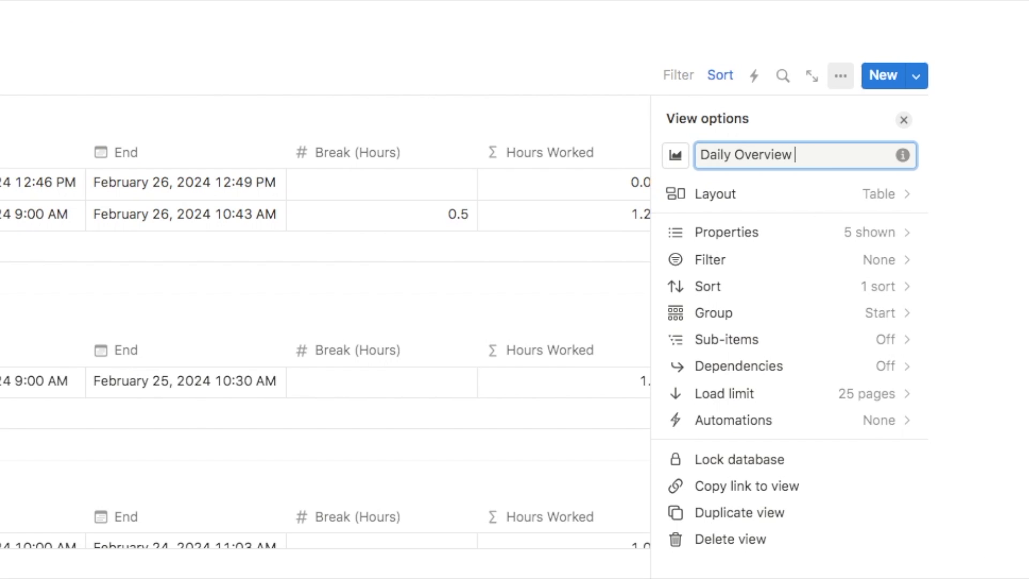
{"action": "left_click", "coordinate": [731, 155]}
{"action": "key", "text": "BackSpace"}
{"action": "key", "text": "BackSpace"}
{"action": "key", "text": "BackSpace"}
{"action": "key", "text": "BackSpace"}
{"action": "key", "text": "BackSpace"}
{"action": "type", "text": "Weekly"}
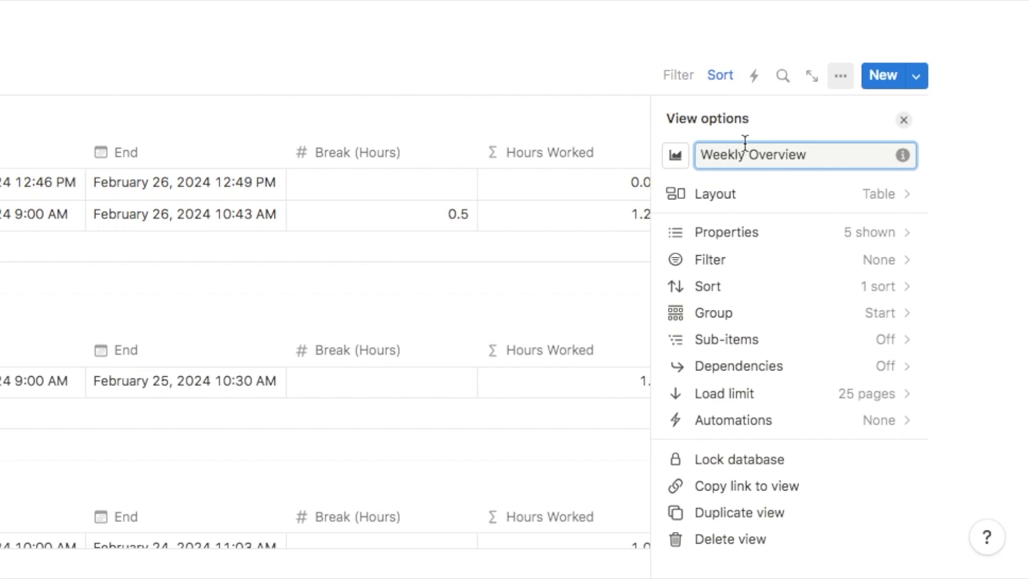
Group the Weekly Overview view's Start dates by Week and collapse both week groups
{"action": "left_click", "coordinate": [720, 316]}
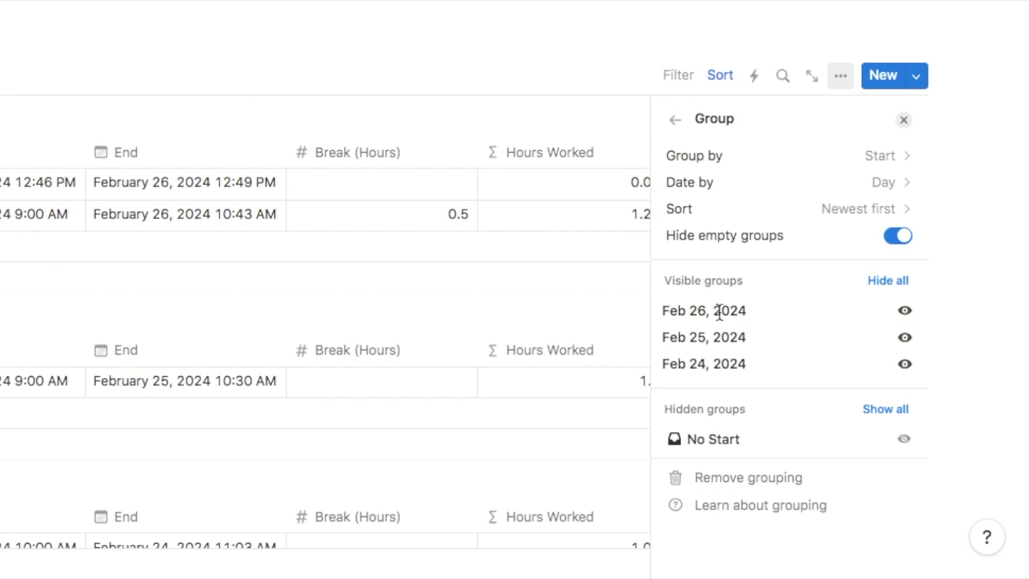
{"action": "left_click", "coordinate": [709, 187]}
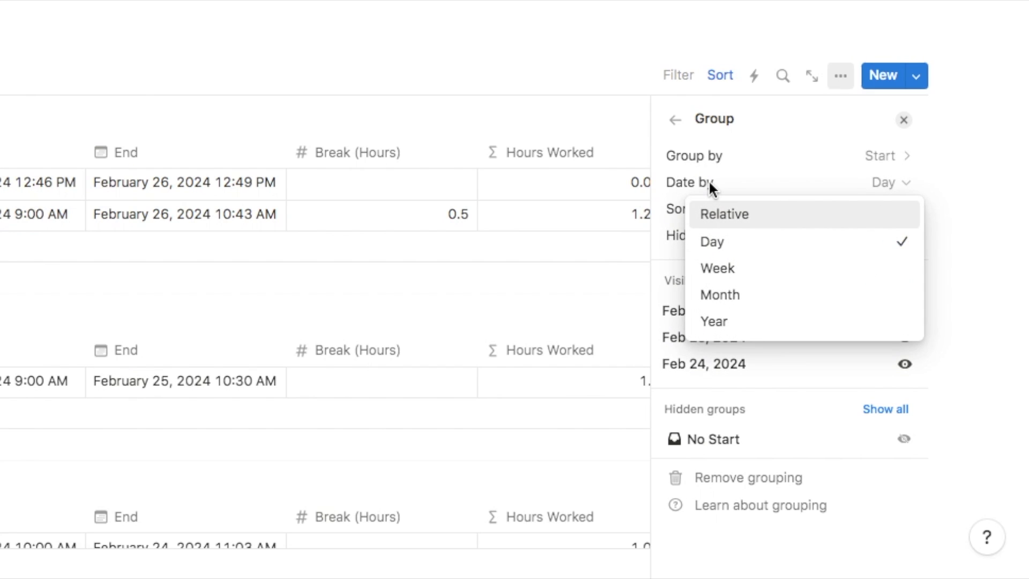
{"action": "left_click", "coordinate": [720, 271]}
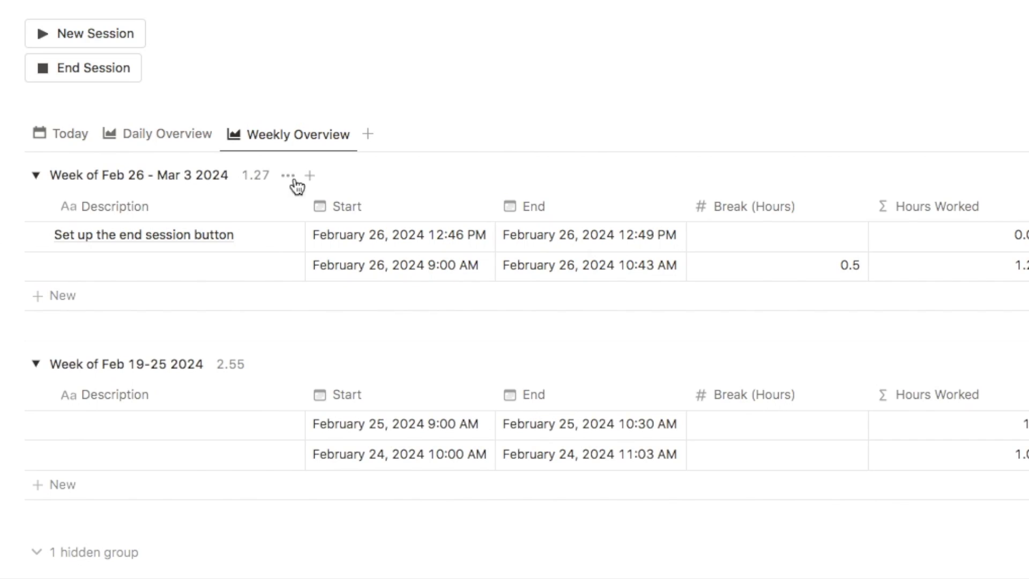
{"action": "left_click", "coordinate": [37, 181]}
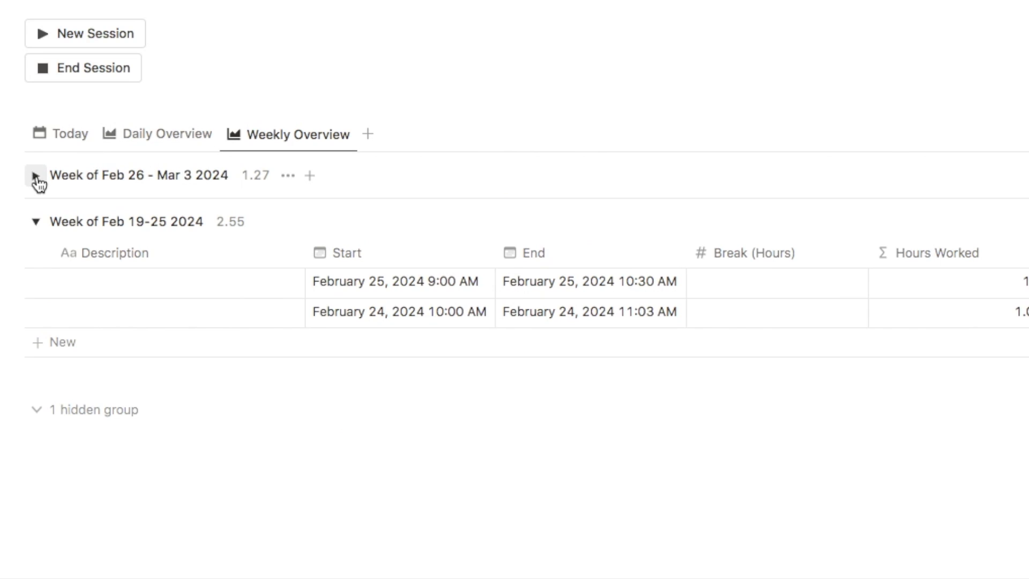
{"action": "left_click", "coordinate": [36, 225]}
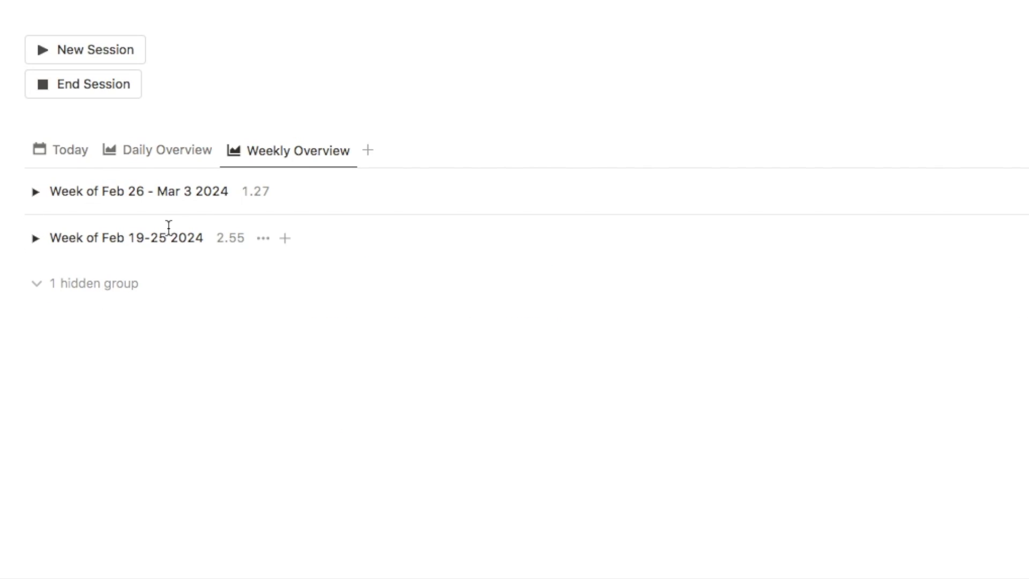
Duplicate the Weekly Overview view and name the copy Monthly Overview
{"action": "left_click", "coordinate": [287, 154]}
{"action": "left_click", "coordinate": [293, 309]}
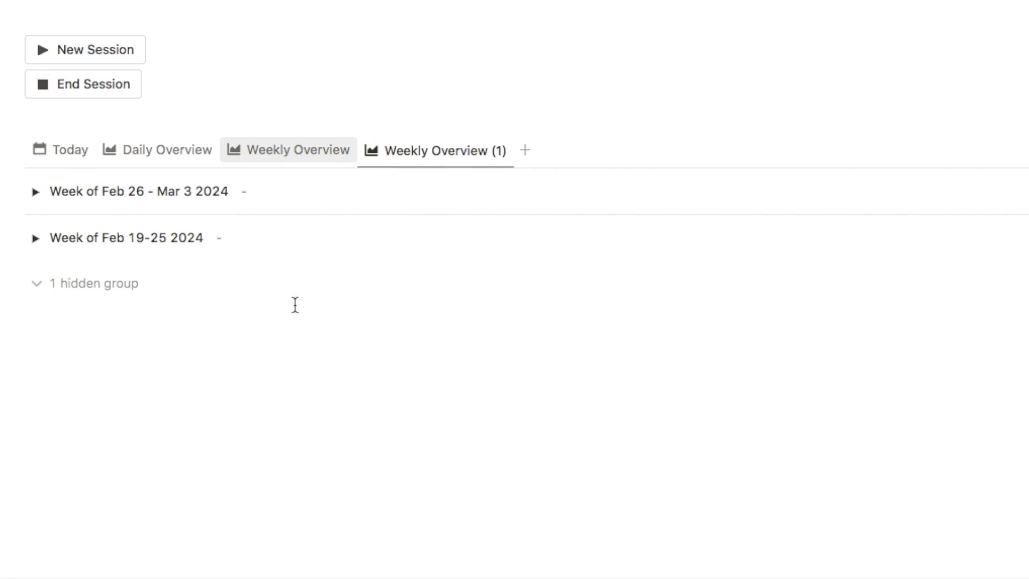
{"action": "key", "text": "BackSpace"}
{"action": "key", "text": "BackSpace"}
{"action": "key", "text": "BackSpace"}
{"action": "key", "text": "BackSpace"}
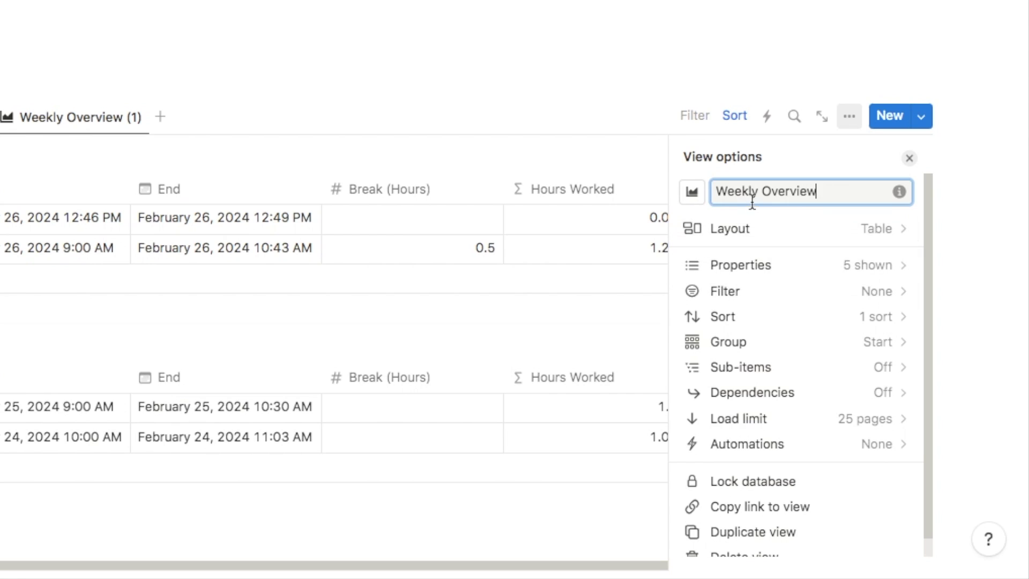
{"action": "left_click", "coordinate": [746, 191]}
{"action": "key", "text": "BackSpace"}
{"action": "key", "text": "BackSpace"}
{"action": "key", "text": "BackSpace"}
{"action": "key", "text": "BackSpace"}
{"action": "type", "text": "Month"}
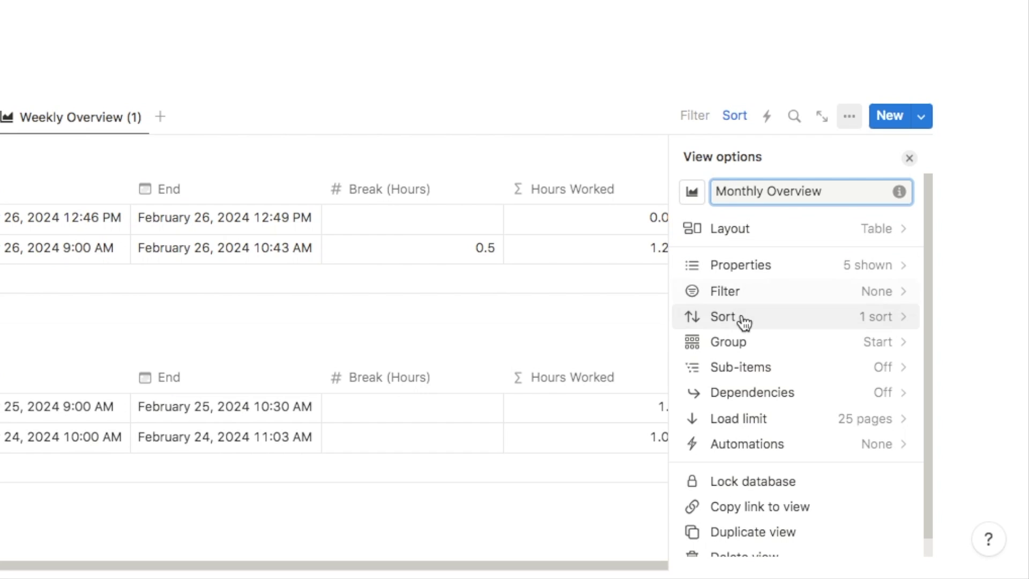
Group the Monthly Overview view's Start dates by Month and collapse the Feb 2024 group
{"action": "left_click", "coordinate": [744, 345]}
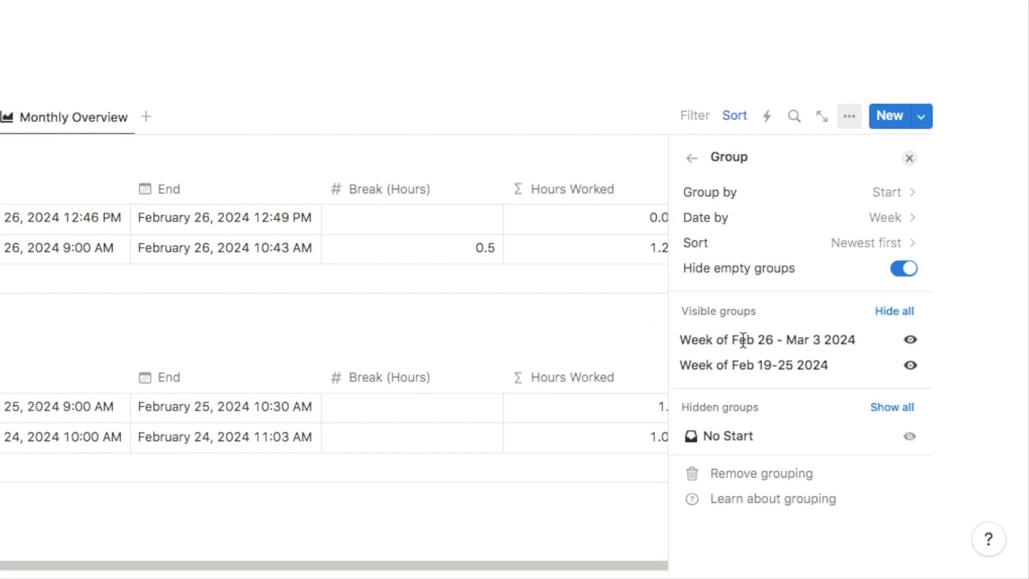
{"action": "left_click", "coordinate": [738, 219]}
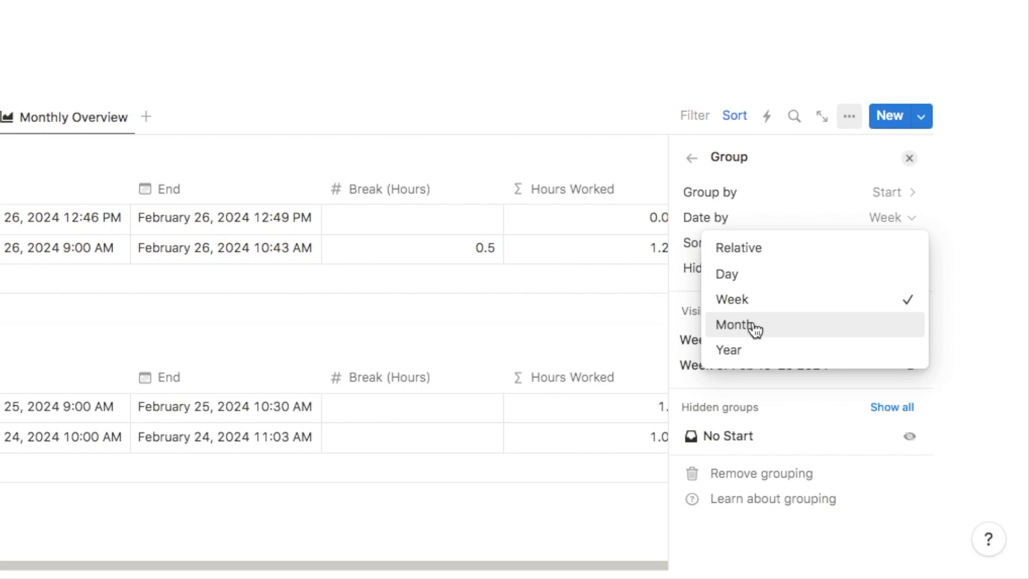
{"action": "left_click", "coordinate": [753, 325]}
{"action": "key", "text": "Escape"}
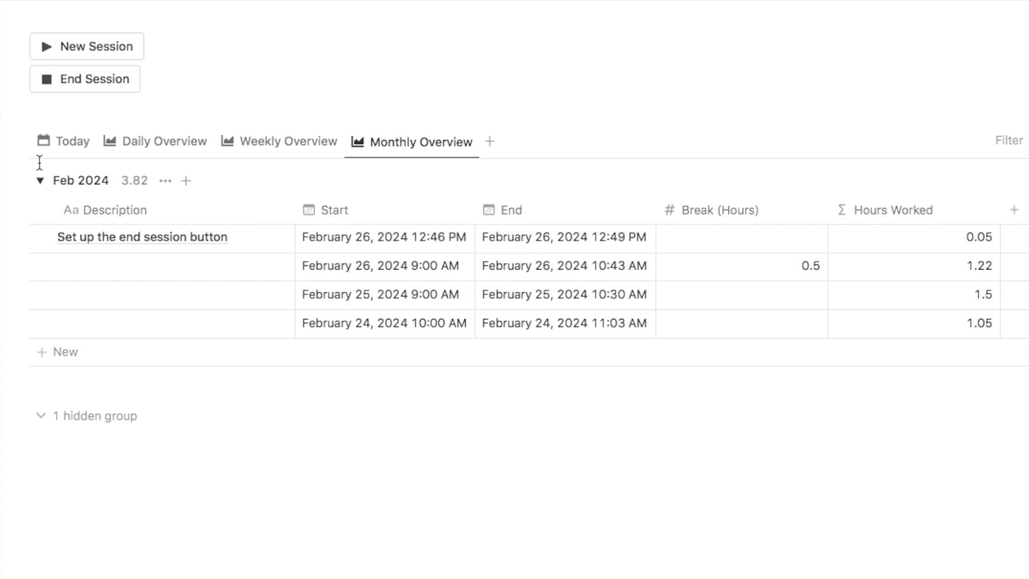
{"action": "left_click", "coordinate": [40, 181]}
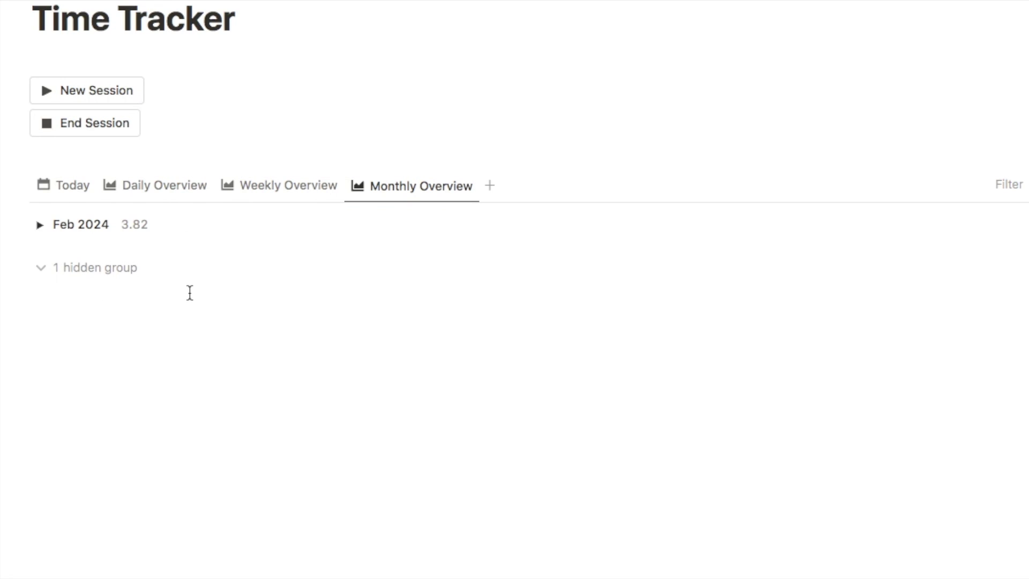
Return to the Today view of the timesheet
{"action": "left_click", "coordinate": [69, 190]}
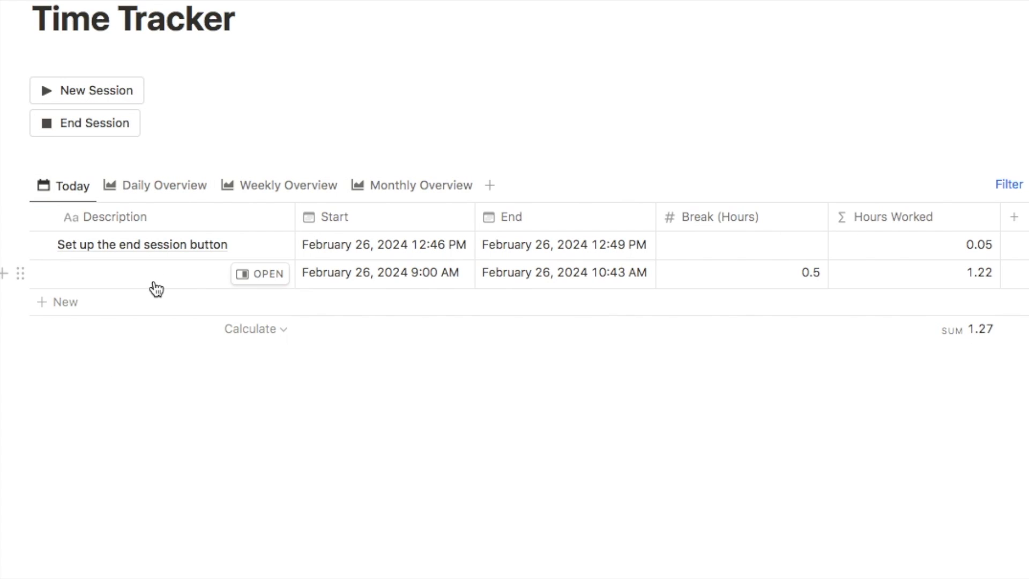
Insert an empty 2 columns block below the timesheet
{"action": "left_click", "coordinate": [80, 124]}
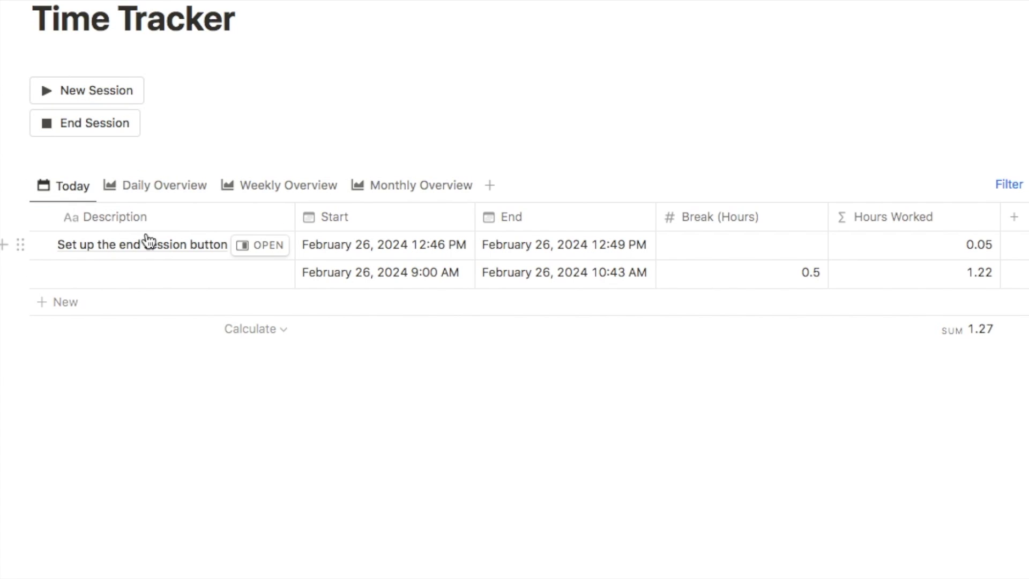
{"action": "left_click", "coordinate": [56, 381]}
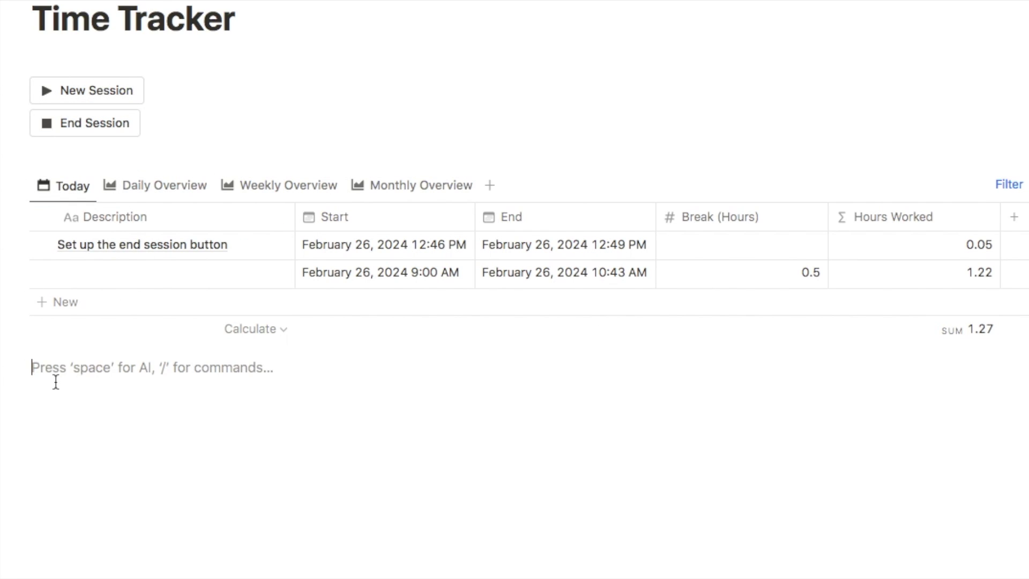
{"action": "type", "text": "/2c"}
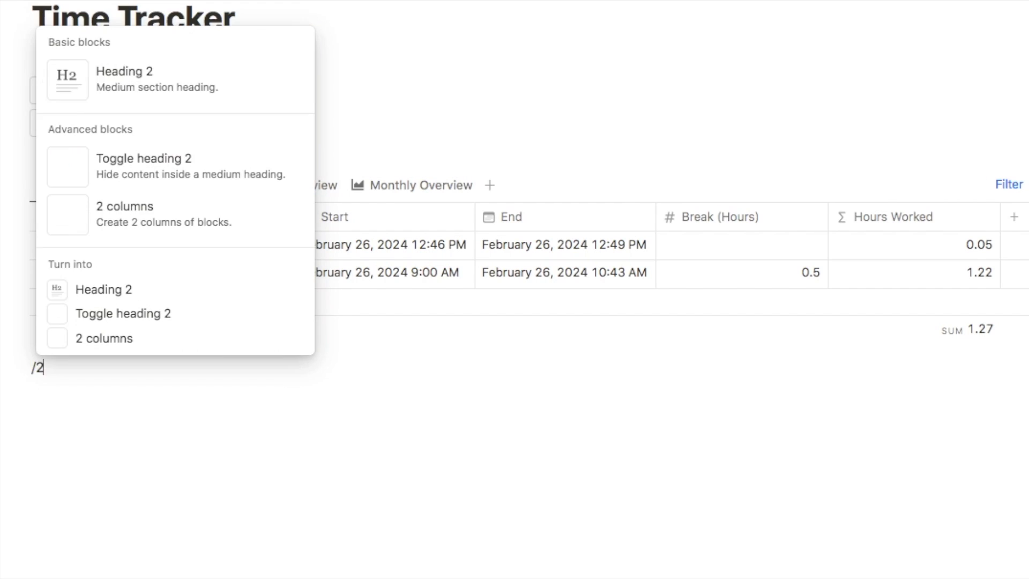
{"action": "mouse_move", "coordinate": [148, 285]}
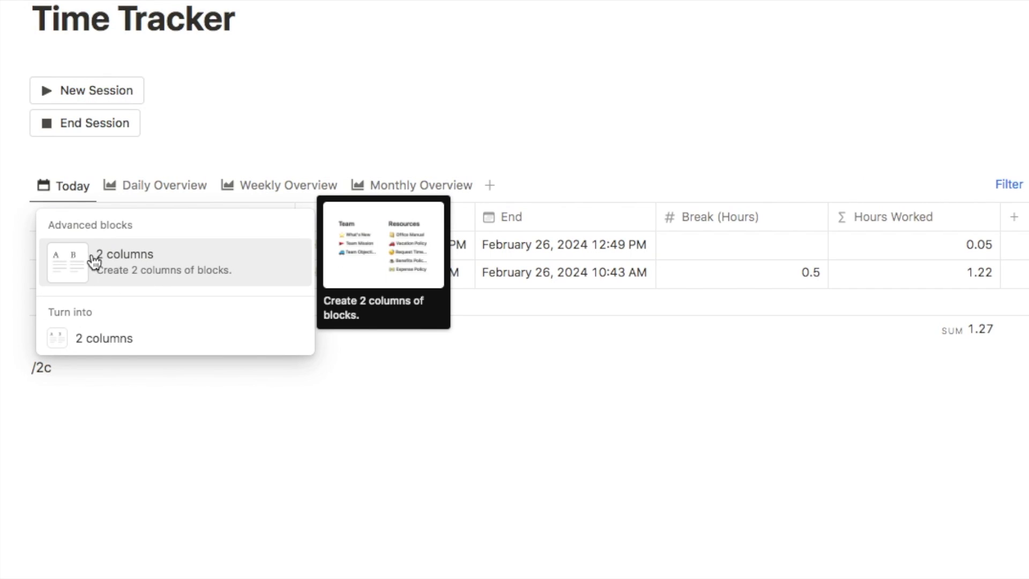
{"action": "left_click", "coordinate": [167, 262]}
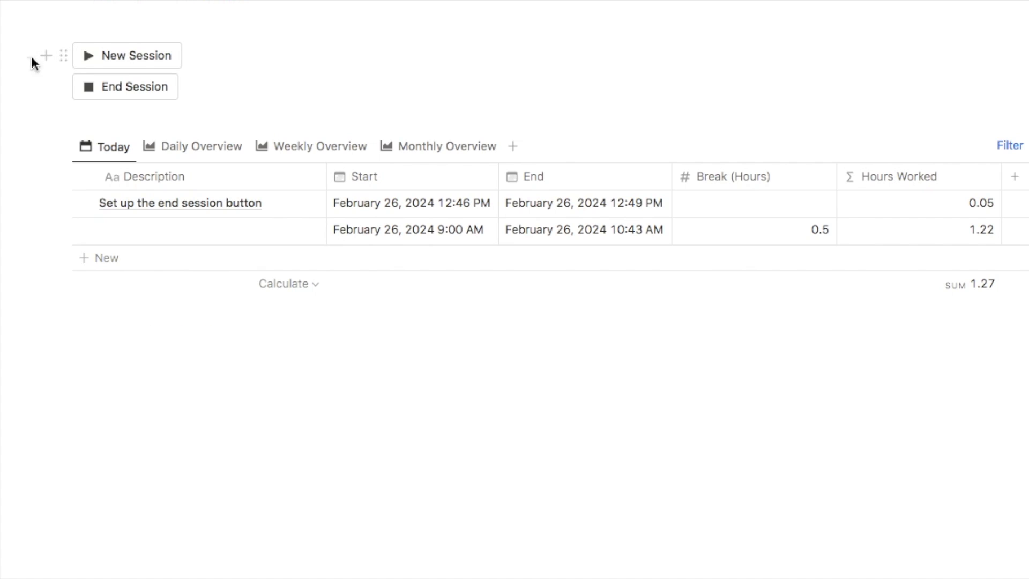
Move the New Session and End Session buttons into the first column and the timesheet into the second column
{"action": "left_click_drag", "start_coordinate": [68, 75], "coordinate": [91, 88]}
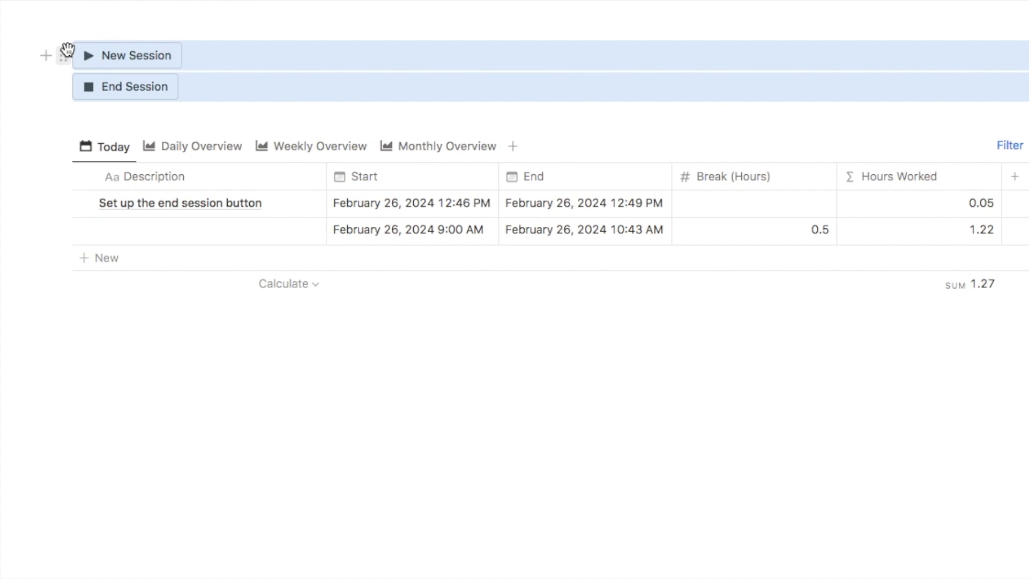
{"action": "left_click_drag", "start_coordinate": [64, 54], "coordinate": [139, 324]}
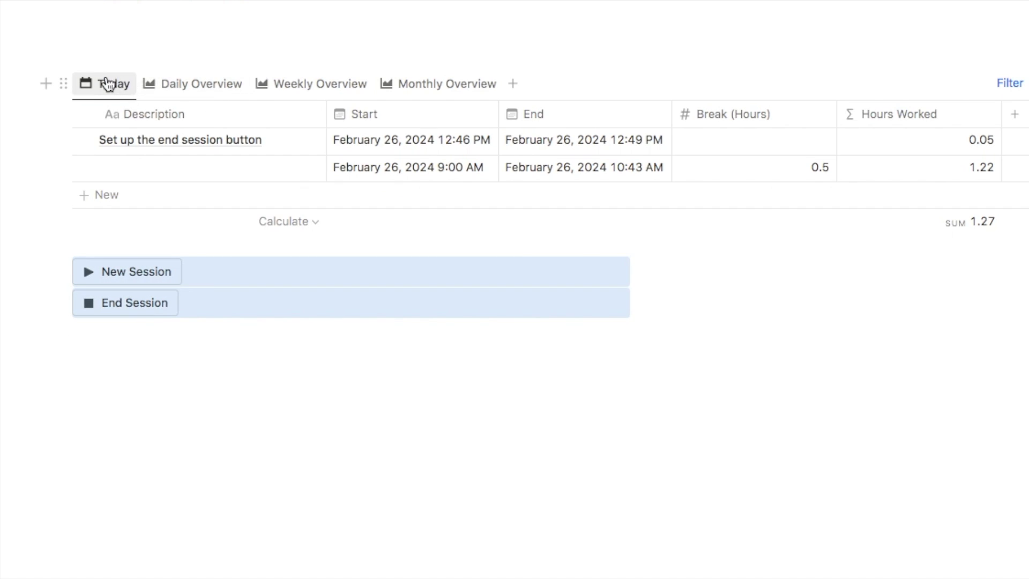
{"action": "left_click_drag", "start_coordinate": [61, 83], "coordinate": [665, 239]}
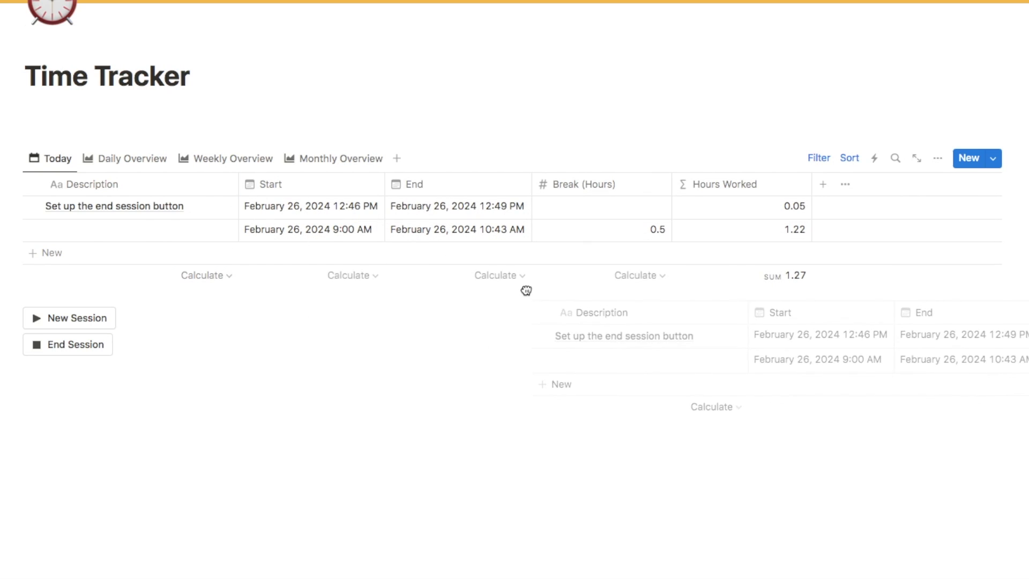
{"action": "left_click_drag", "start_coordinate": [525, 289], "coordinate": [576, 315]}
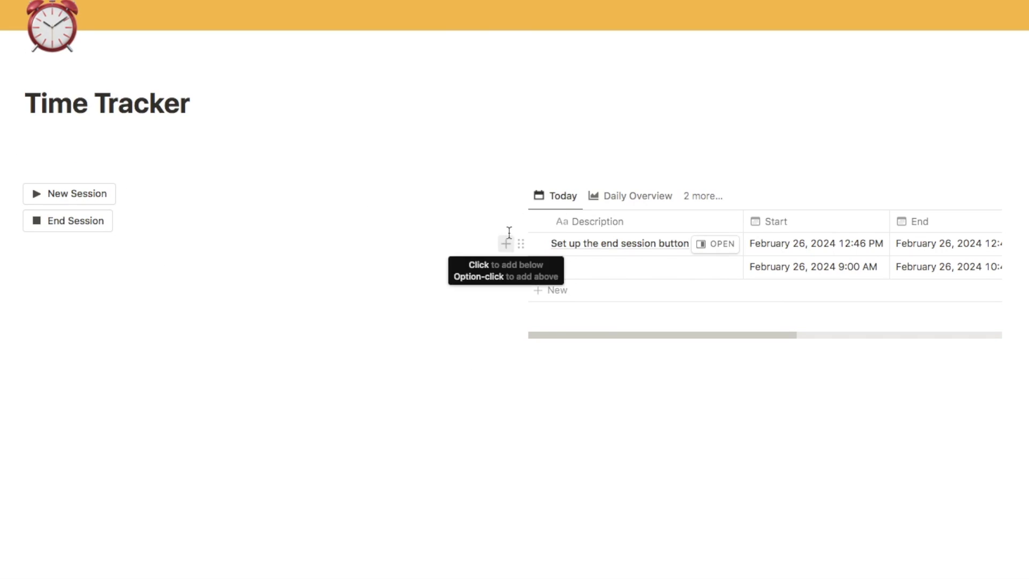
Narrow the session buttons' column and the timesheet's property columns so the whole table fits beside the buttons
{"action": "left_click_drag", "start_coordinate": [513, 222], "coordinate": [239, 243]}
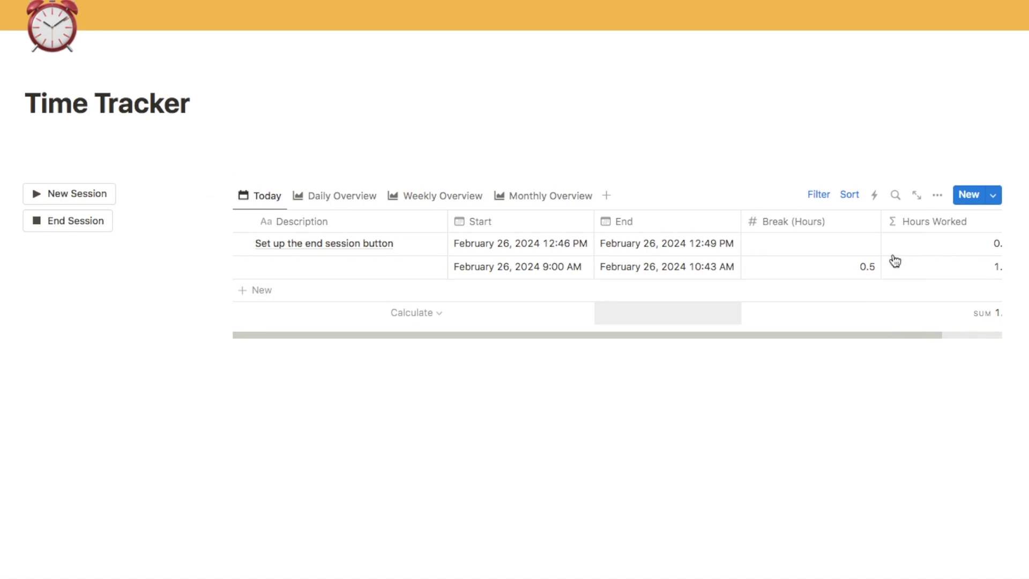
{"action": "left_click_drag", "start_coordinate": [879, 222], "coordinate": [832, 228]}
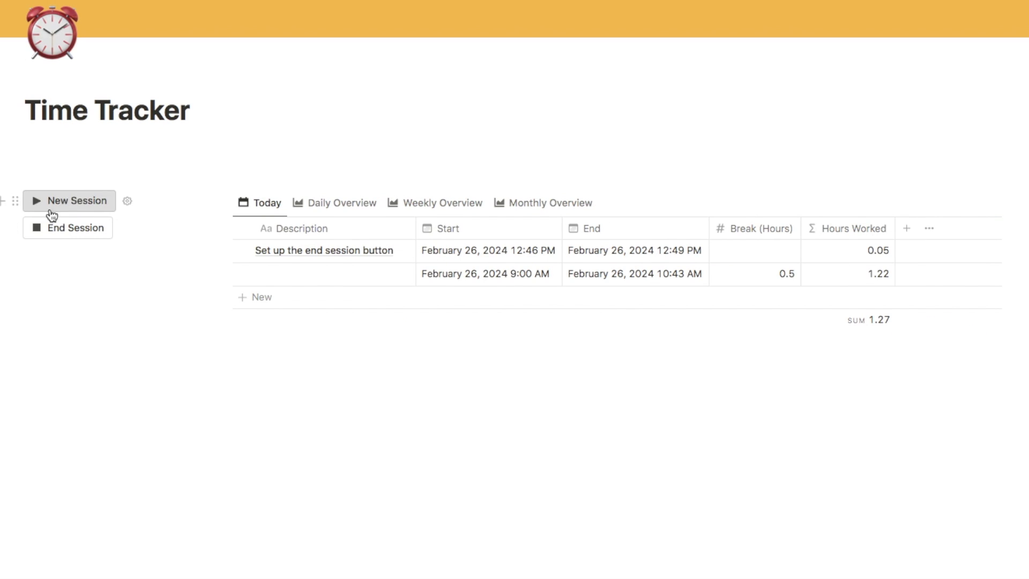
Add a callout below the End Session button with the bold text "Commands:"
{"action": "left_click", "coordinate": [54, 253]}
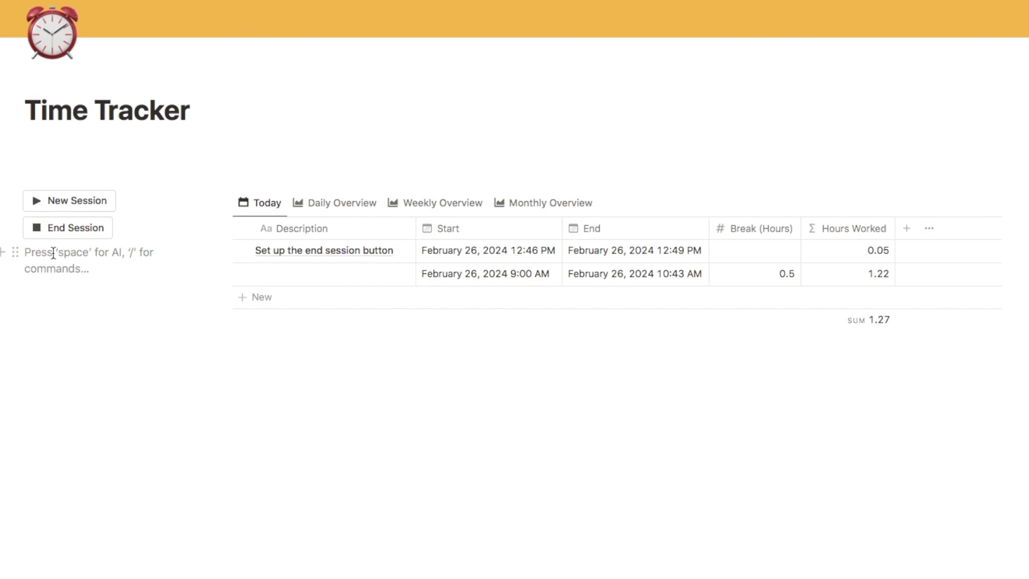
{"action": "type", "text": "/call"}
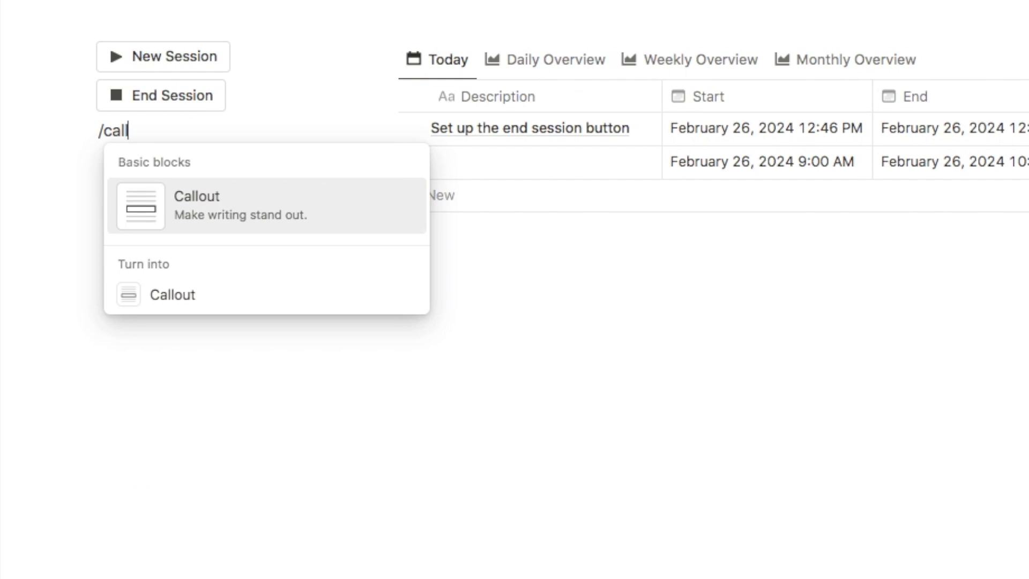
{"action": "left_click", "coordinate": [184, 212]}
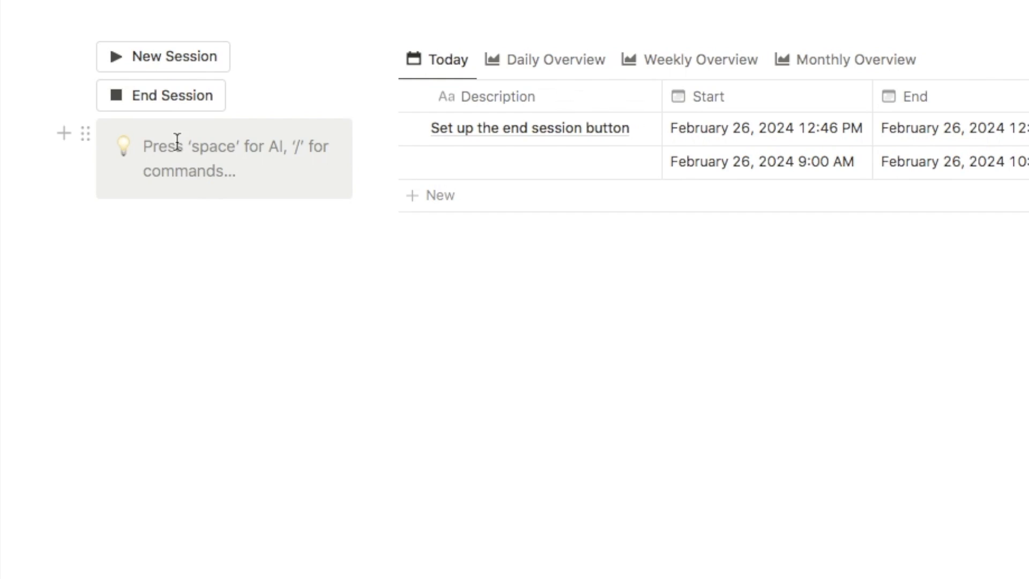
{"action": "type", "text": "Commands:"}
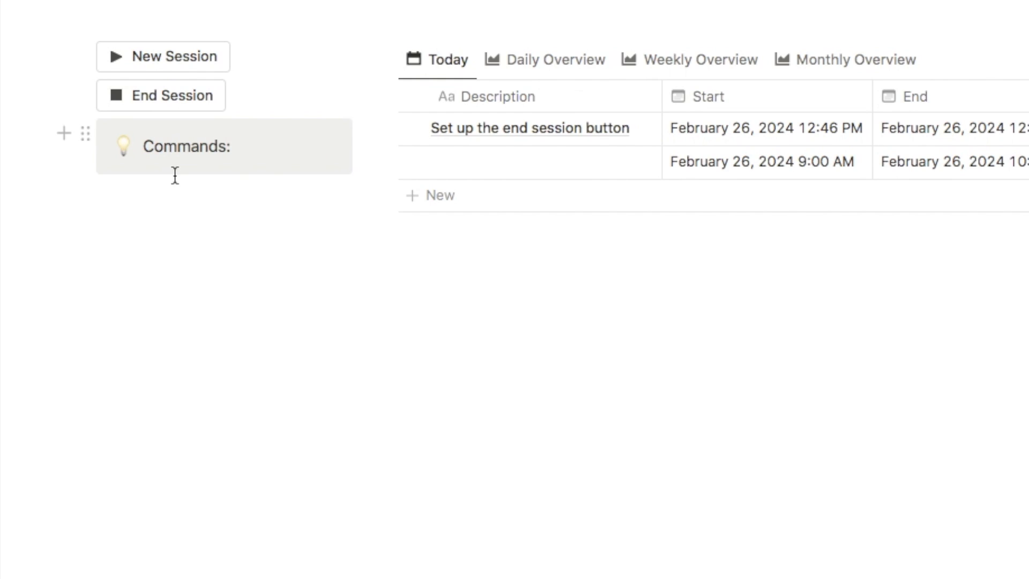
{"action": "left_click_drag", "start_coordinate": [232, 149], "coordinate": [148, 146]}
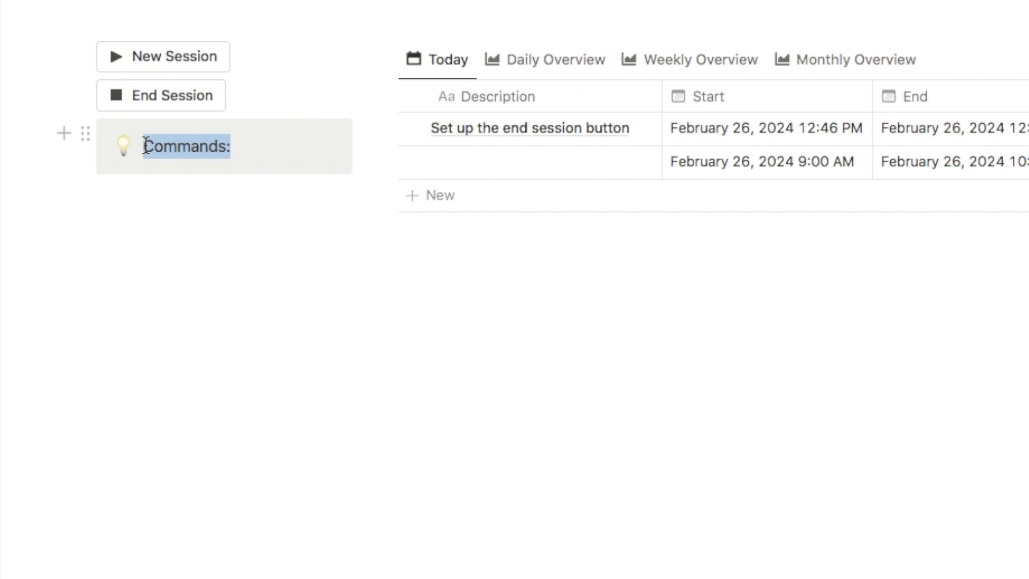
{"action": "key", "text": "ctrl+b"}
{"action": "key", "text": "Right"}
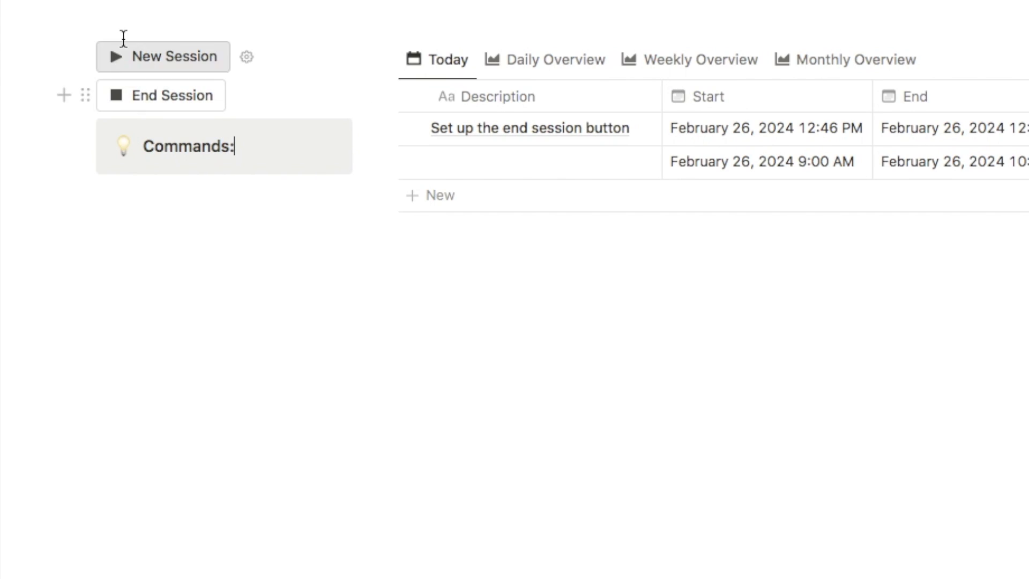
Move both session buttons into the Commands callout and insert a divider between the heading and the buttons
{"action": "left_click_drag", "start_coordinate": [46, 54], "coordinate": [107, 96]}
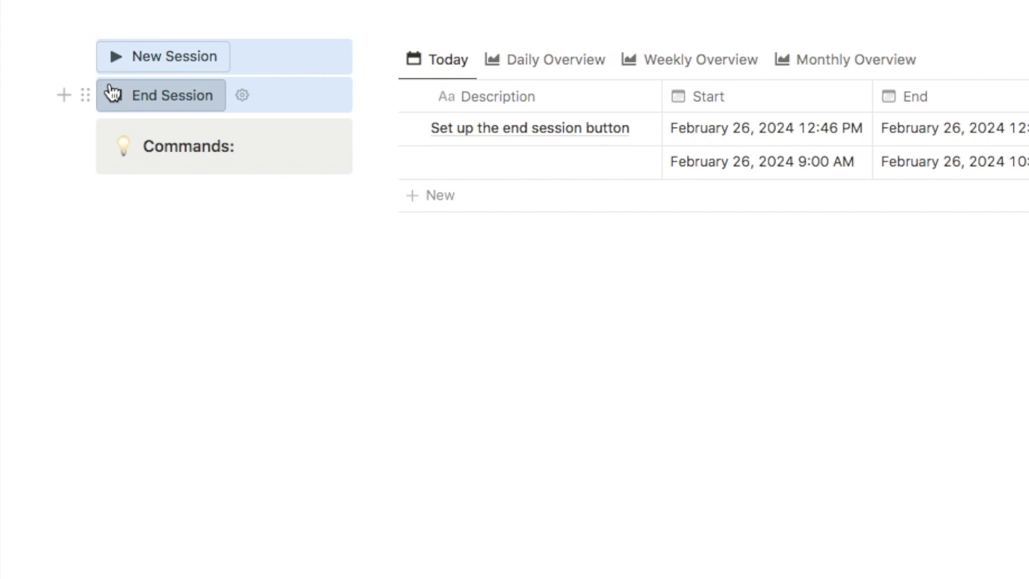
{"action": "left_click_drag", "start_coordinate": [88, 63], "coordinate": [179, 160]}
{"action": "left_click", "coordinate": [246, 70]}
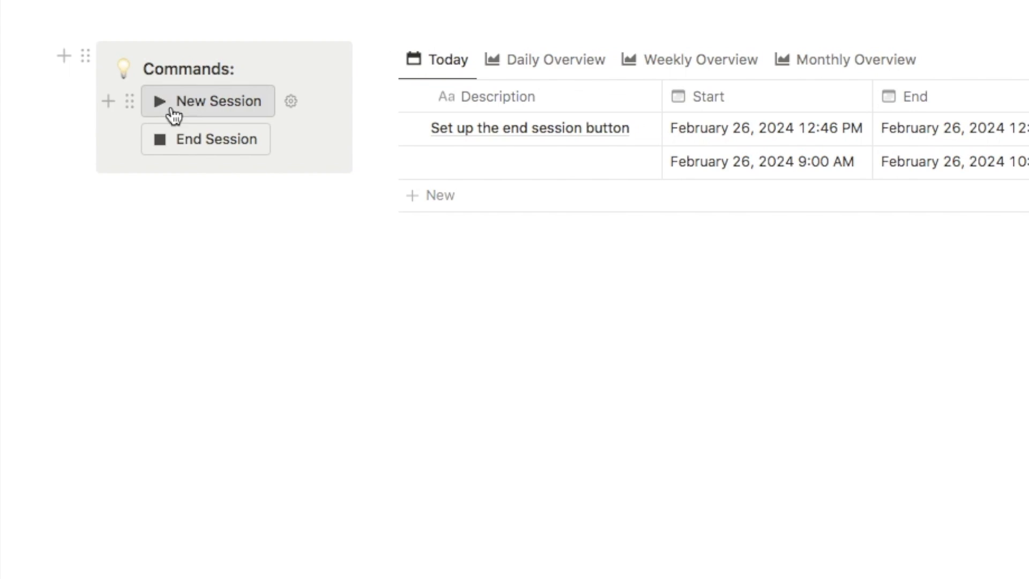
{"action": "key", "text": "Return"}
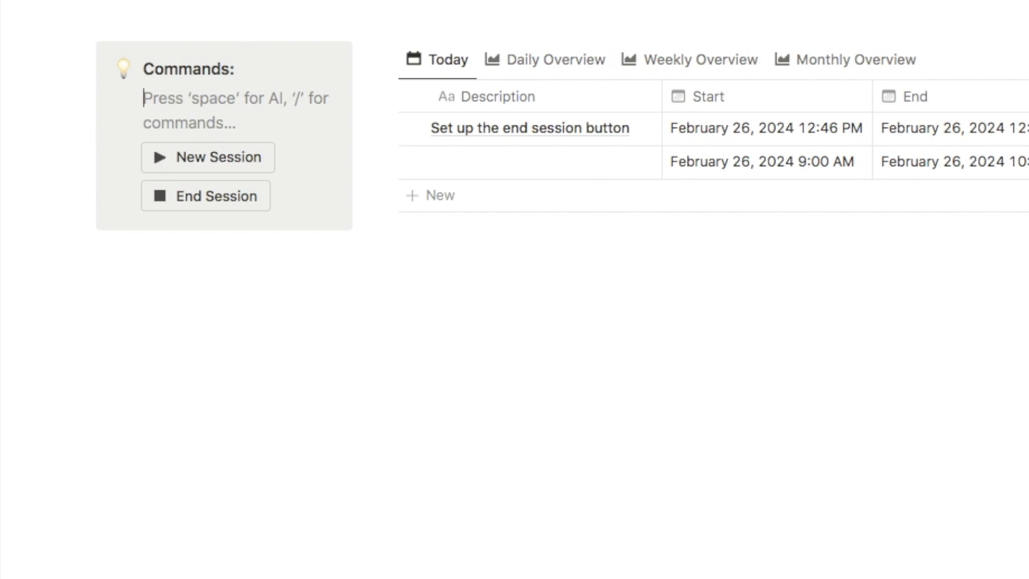
{"action": "type", "text": "--"}
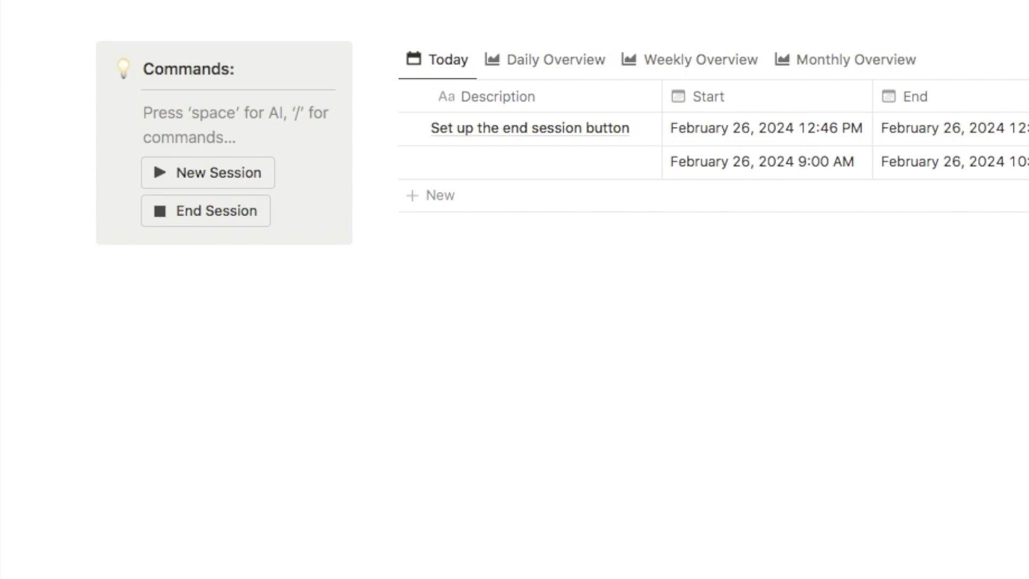
{"action": "key", "text": "BackSpace"}
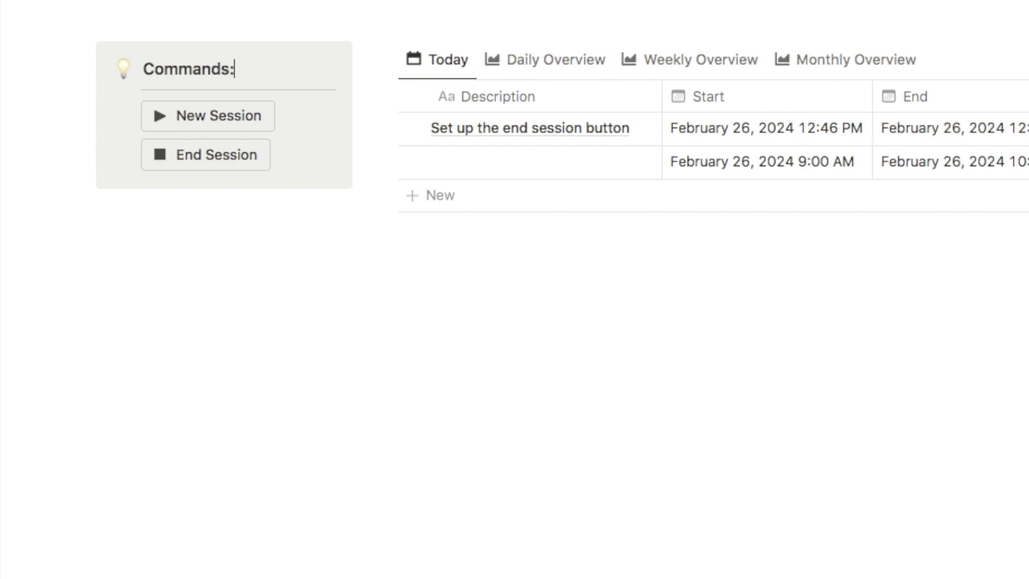
Replace the Commands callout's light bulb with the icon of a button and cursor
{"action": "left_click", "coordinate": [123, 67]}
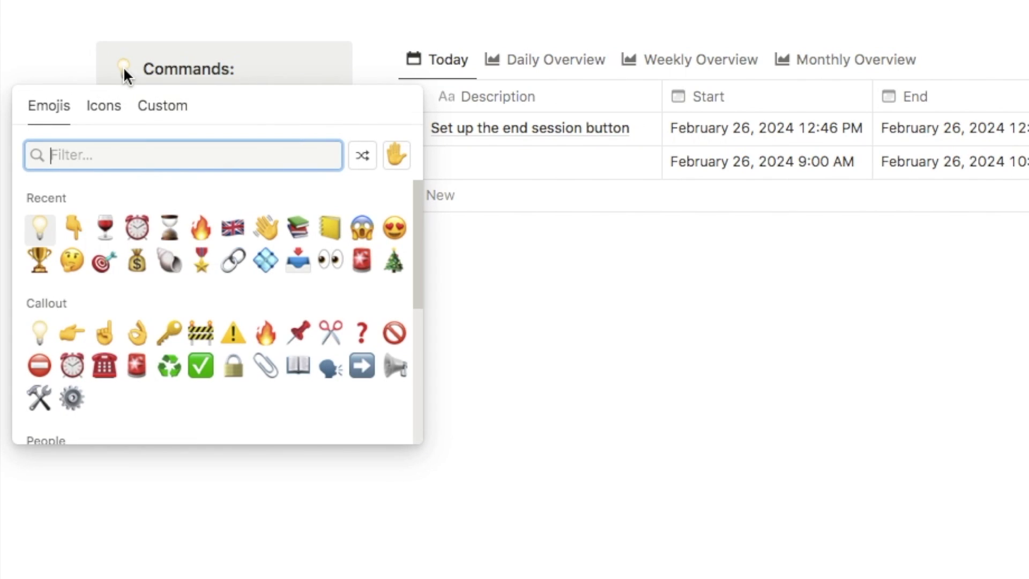
{"action": "left_click", "coordinate": [106, 112]}
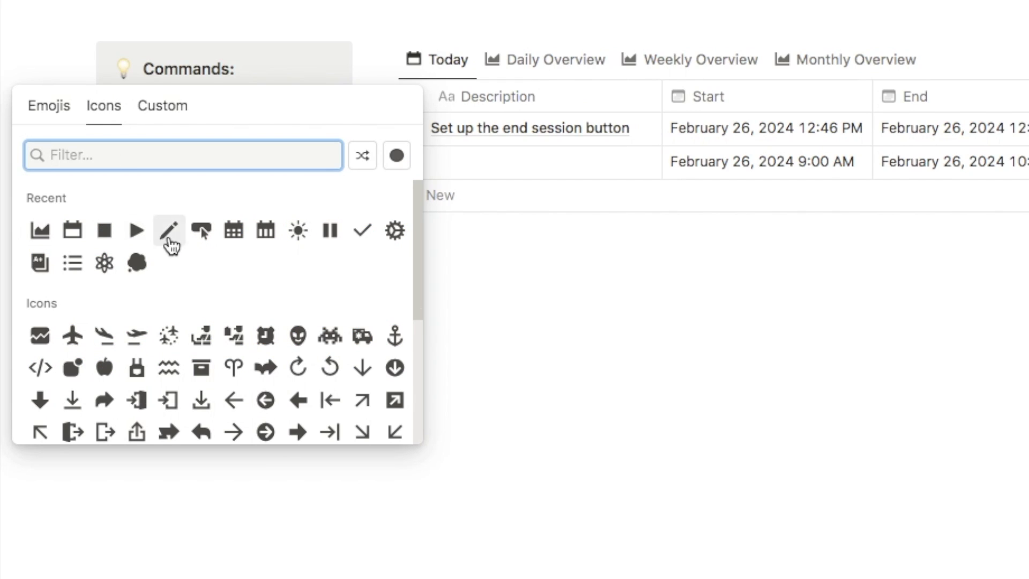
{"action": "left_click", "coordinate": [201, 236]}
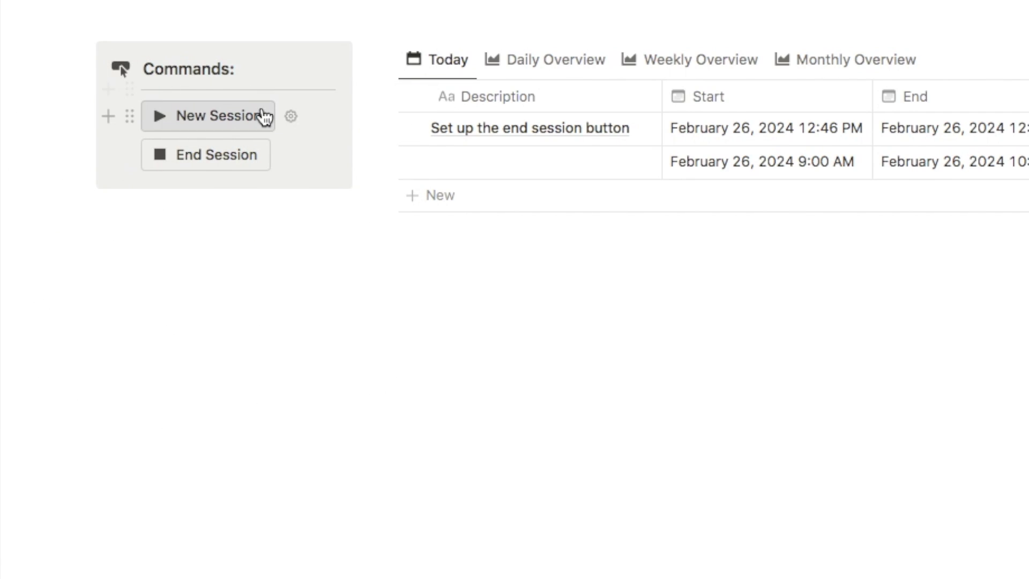
Set the Commands callout's color to Default background
{"action": "left_click", "coordinate": [85, 55]}
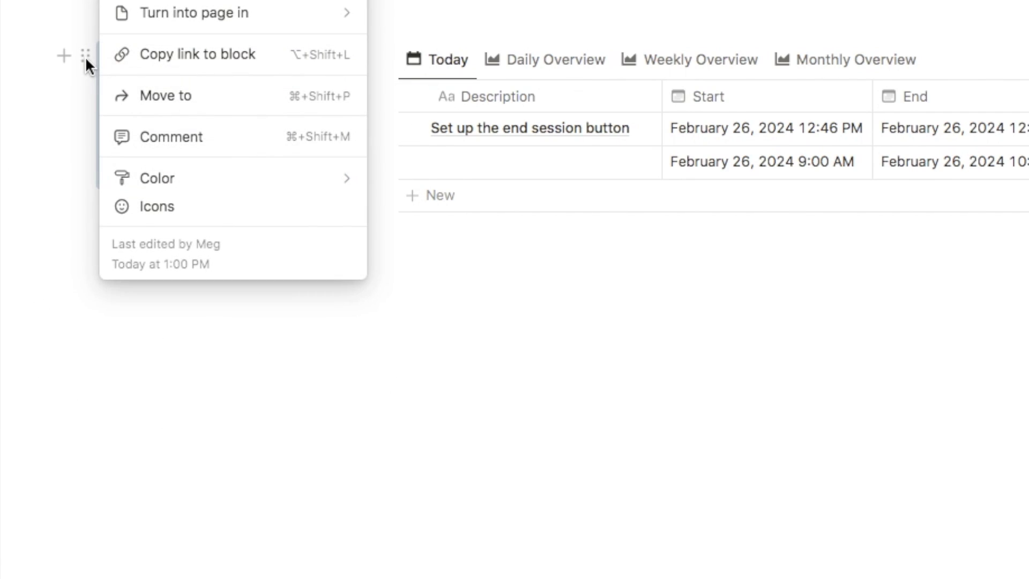
{"action": "mouse_move", "coordinate": [164, 182]}
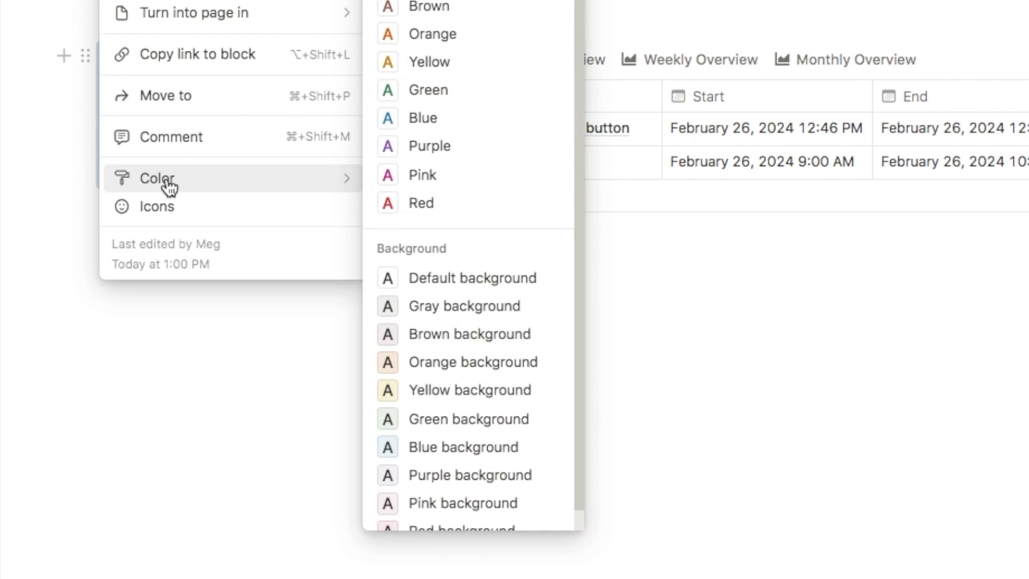
{"action": "left_click", "coordinate": [459, 281]}
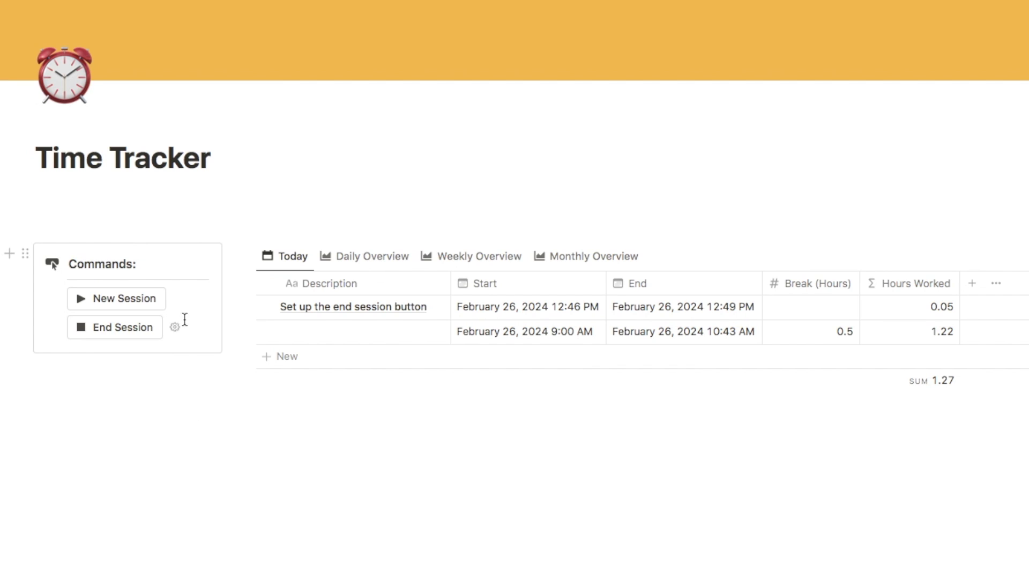
Start a new work session with the tracker's session buttons and end it again
{"action": "left_click", "coordinate": [127, 300]}
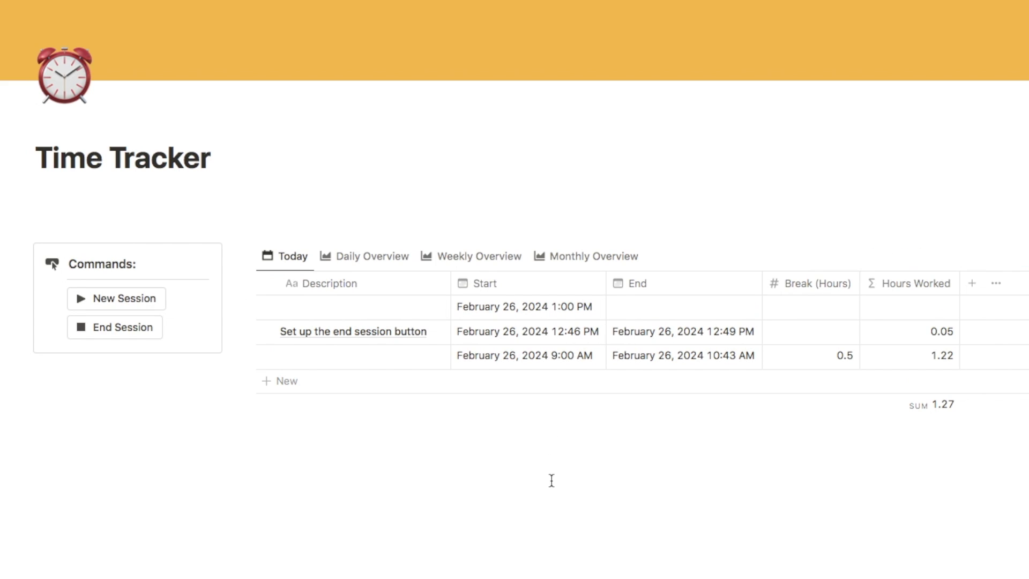
{"action": "left_click", "coordinate": [136, 331]}
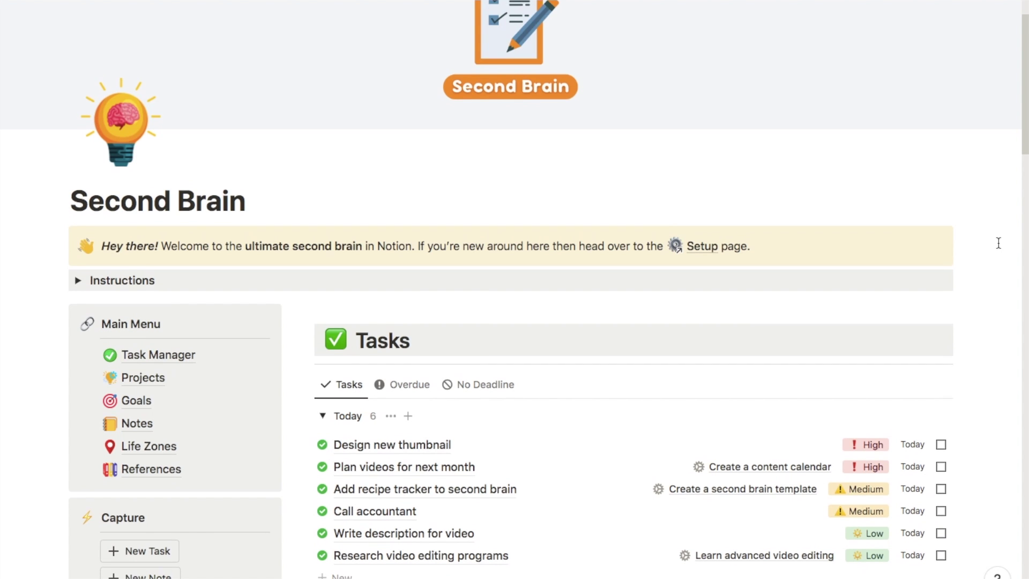
Look through the Second Brain page's Tasks, Projects, Goals, Life Zones and References sections
{"action": "scroll", "coordinate": [998, 242], "scroll_direction": "down", "scroll_amount": 5}
{"action": "scroll", "coordinate": [998, 243], "scroll_direction": "down", "scroll_amount": 5}
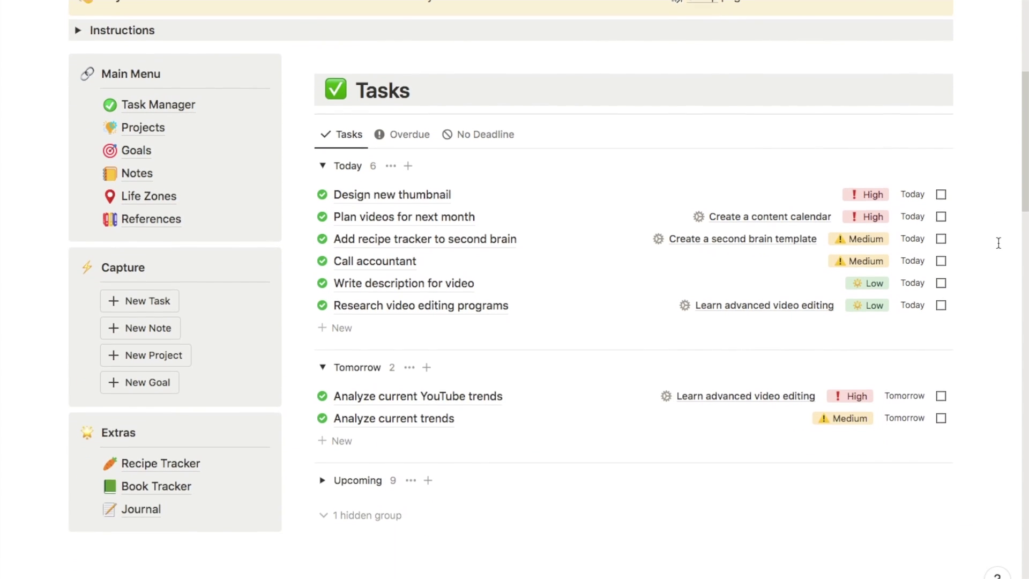
{"action": "scroll", "coordinate": [998, 243], "scroll_direction": "down", "scroll_amount": 6}
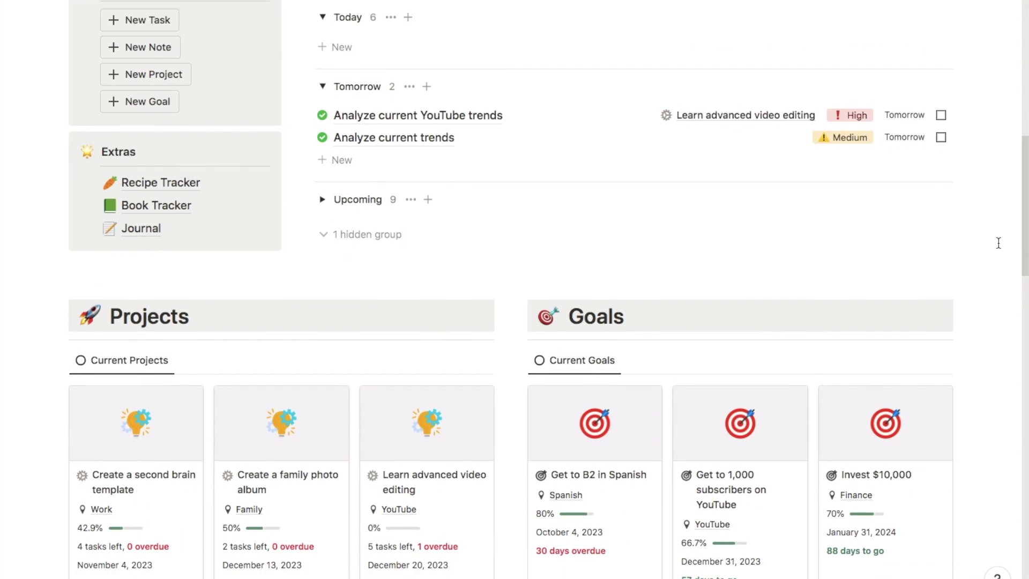
{"action": "scroll", "coordinate": [998, 243], "scroll_direction": "down", "scroll_amount": 6}
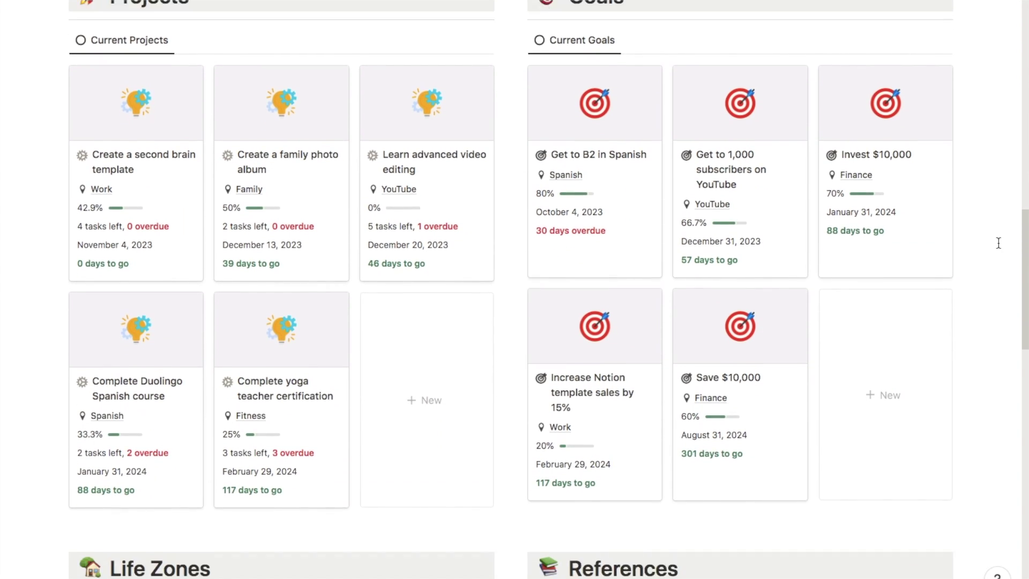
{"action": "scroll", "coordinate": [998, 243], "scroll_direction": "down", "scroll_amount": 4}
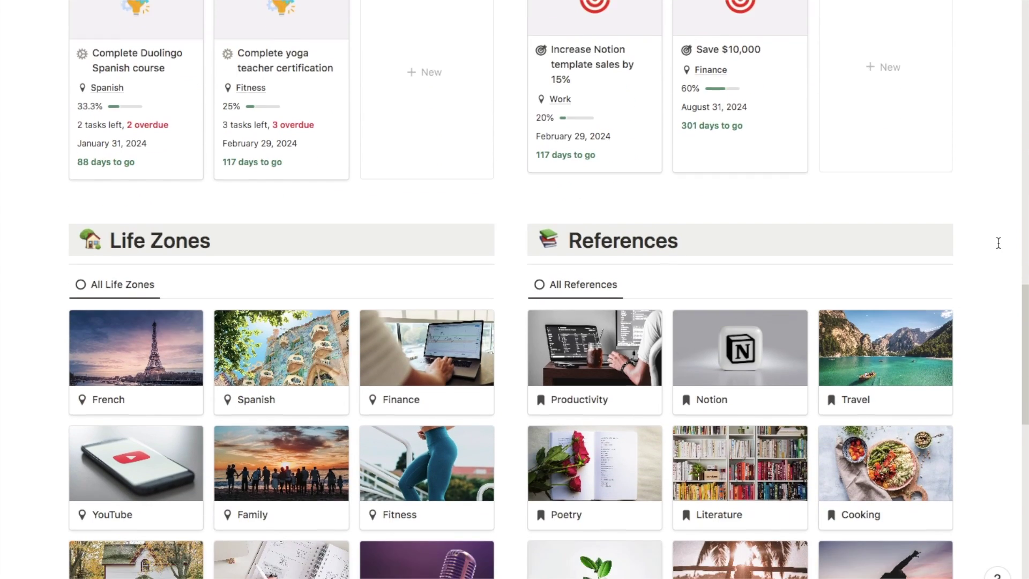